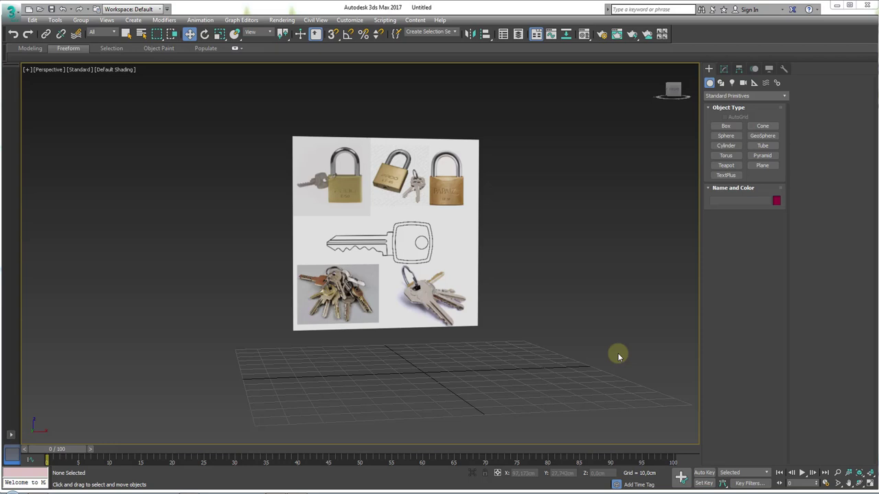
Step: Sketch temporary outlines over the E-50 and LT-45 padlocks in the reference image, then clear them
scroll(363, 249, up, 5)
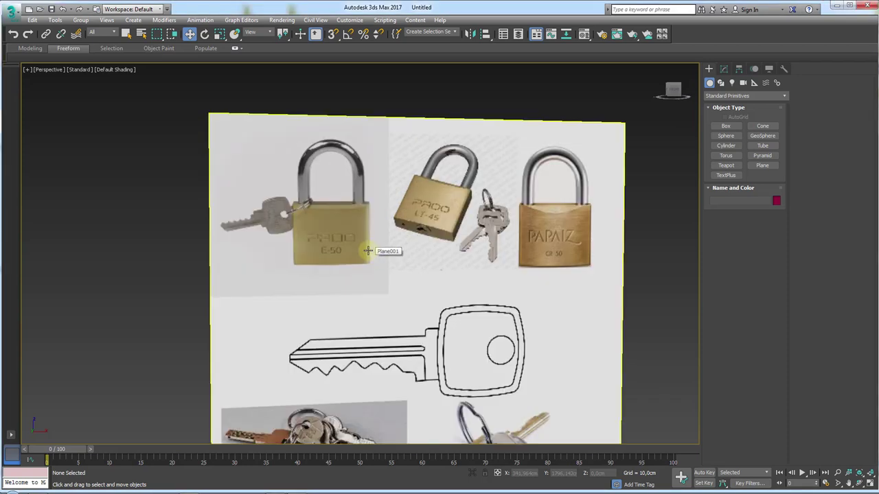
scroll(422, 254, up, 2)
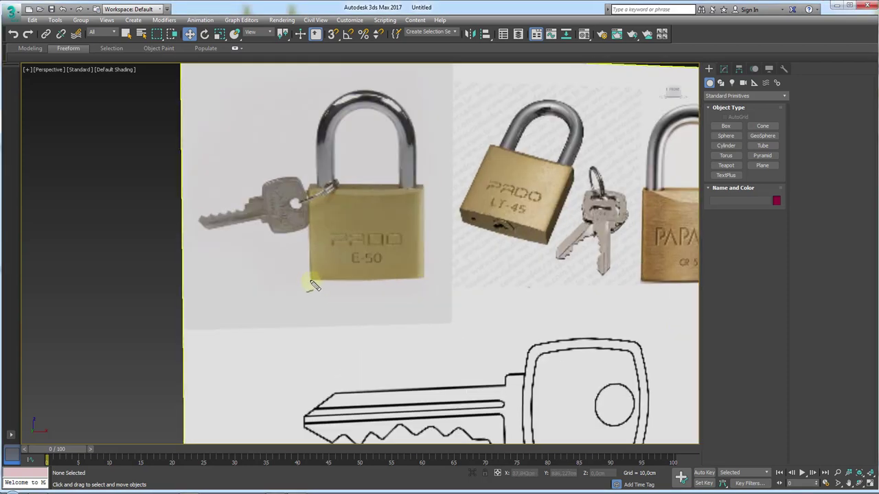
mouse_move(310, 282)
mouse_down()
mouse_move(310, 191)
mouse_move(420, 190)
mouse_move(432, 199)
mouse_move(431, 277)
mouse_move(296, 292)
mouse_up()
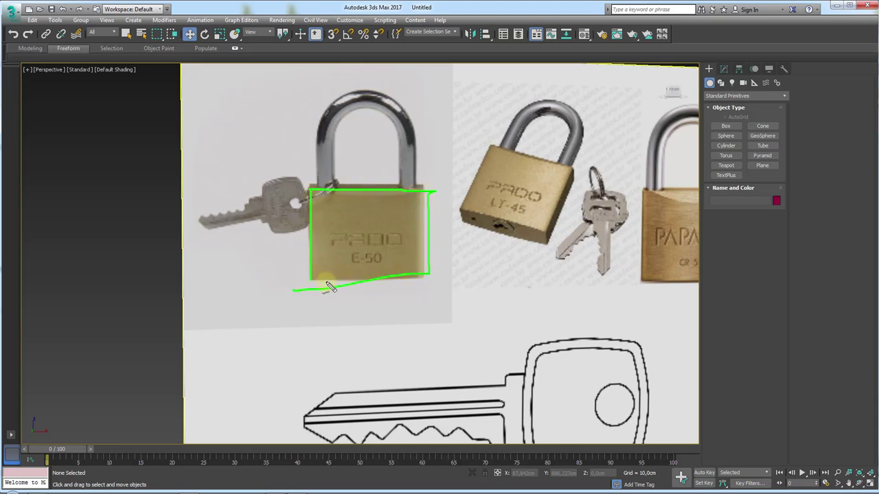
key(Escape)
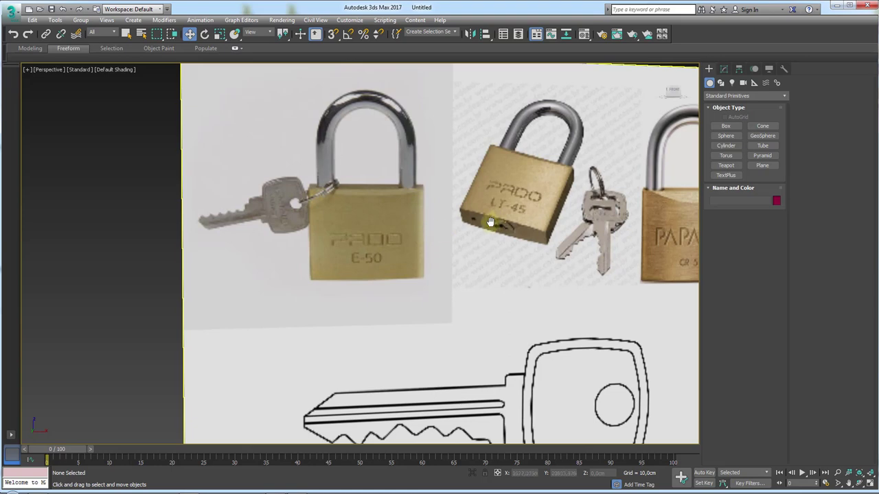
scroll(490, 222, up, 4)
drag(416, 200, 596, 245)
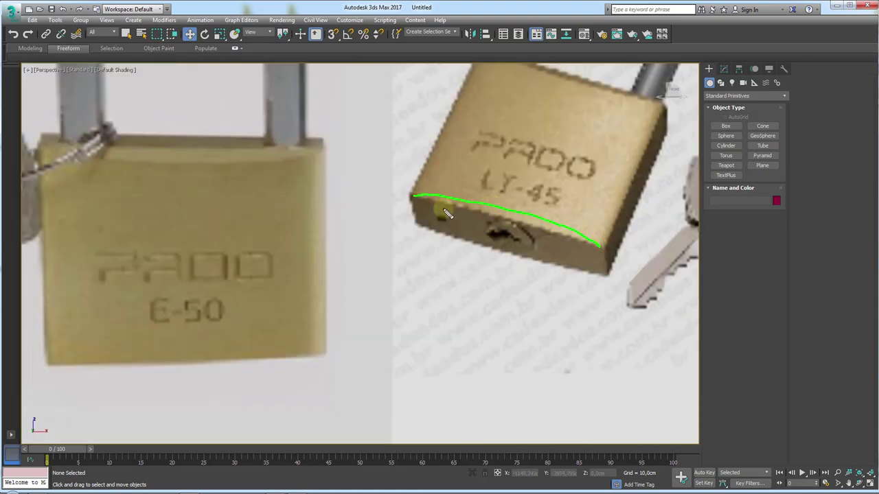
drag(416, 199, 597, 245)
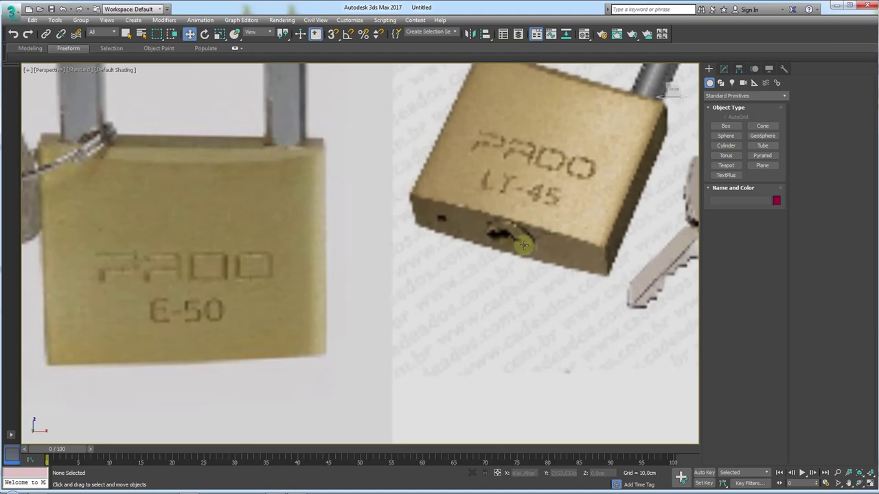
key(Escape)
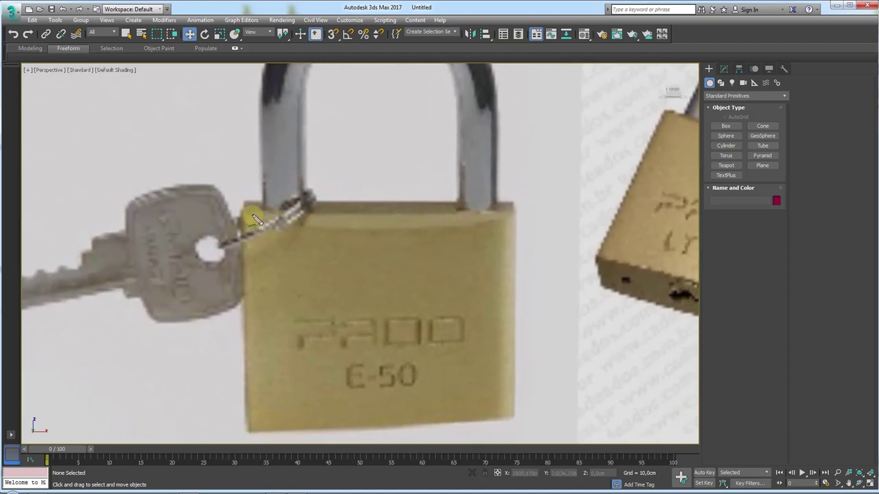
Step: Mark the E-50 top edge, shackle joint and the LT-45 keyhole, then clear the marks
mouse_move(251, 217)
mouse_down()
mouse_move(503, 216)
mouse_move(250, 218)
mouse_up()
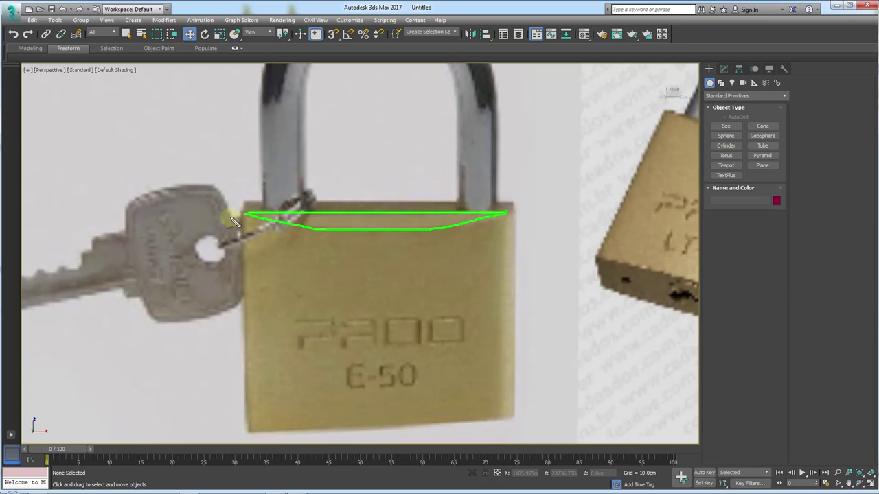
mouse_move(311, 198)
mouse_down()
mouse_move(267, 203)
mouse_move(282, 212)
mouse_move(313, 207)
mouse_move(289, 200)
mouse_up()
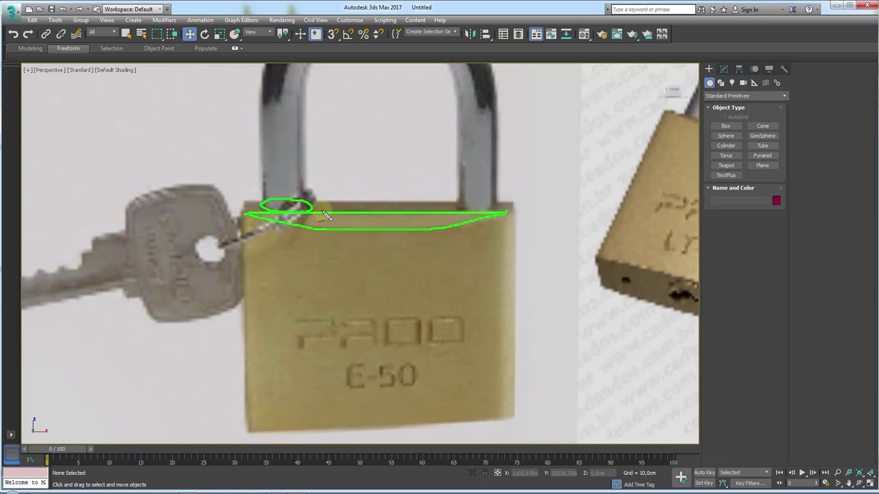
middle_drag(627, 292, 424, 239)
scroll(424, 239, up, 2)
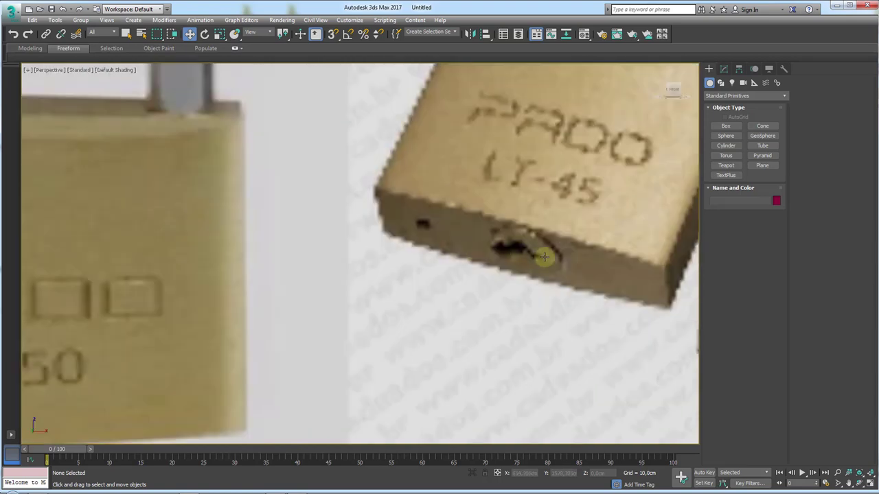
scroll(508, 241, up, 2)
scroll(500, 240, up, 1)
mouse_move(500, 237)
mouse_down()
mouse_move(486, 221)
mouse_move(440, 221)
mouse_move(447, 251)
mouse_move(496, 249)
mouse_move(503, 237)
mouse_move(441, 228)
mouse_move(468, 244)
mouse_move(458, 226)
mouse_up()
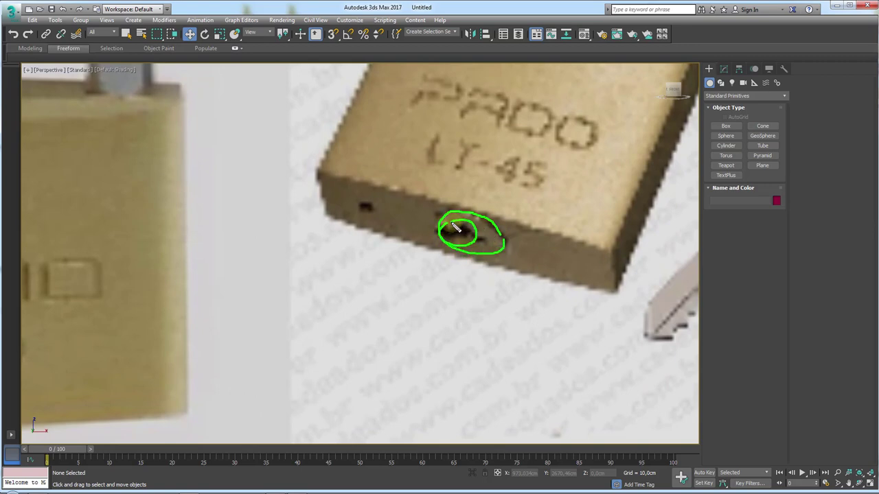
mouse_move(361, 207)
mouse_down()
mouse_move(354, 201)
mouse_move(362, 209)
mouse_up()
key(Escape)
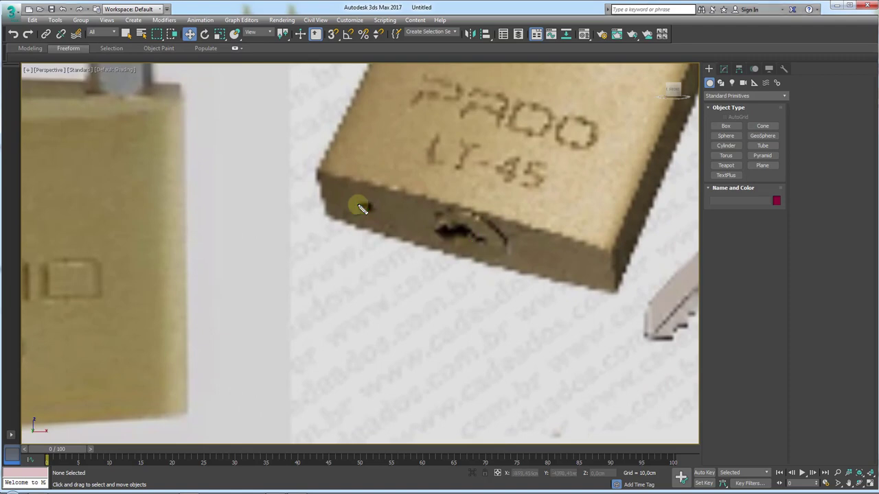
Step: Bring the PAPAIZ padlock into view and draw a Box on the grid
scroll(362, 208, down, 5)
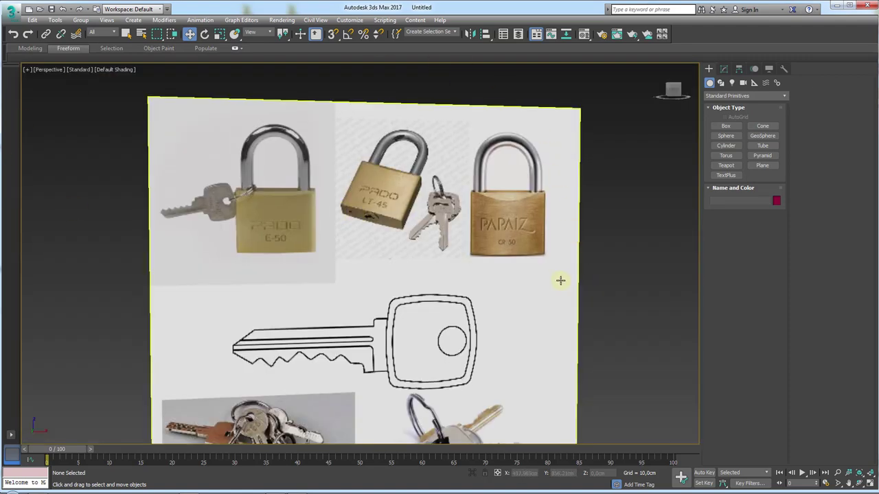
middle_drag(560, 280, 481, 288)
scroll(395, 252, up, 4)
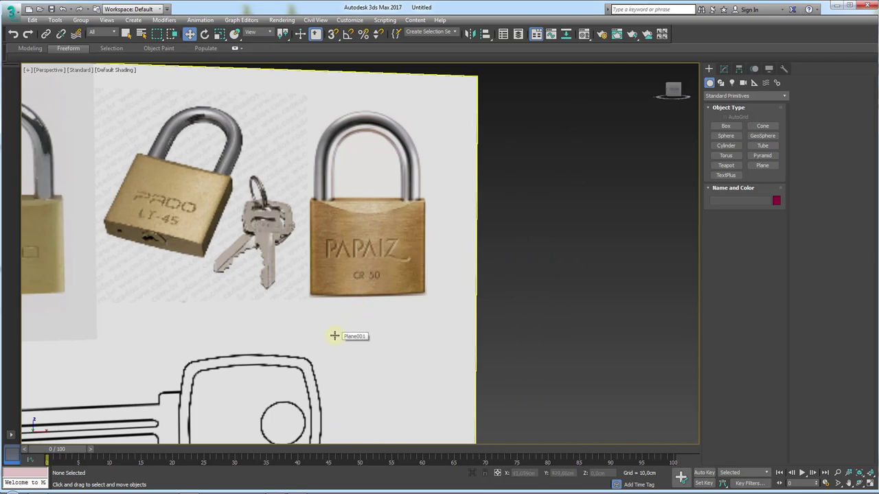
scroll(487, 297, down, 5)
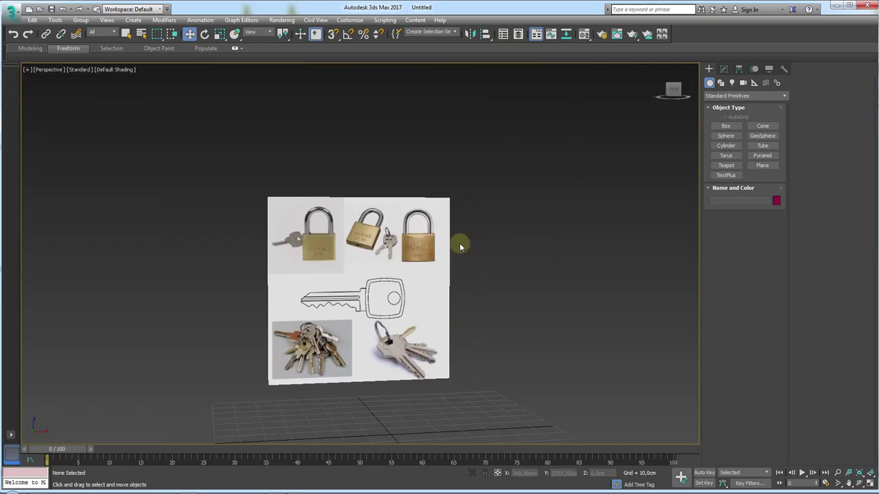
alt+middle_drag(457, 243, 453, 295)
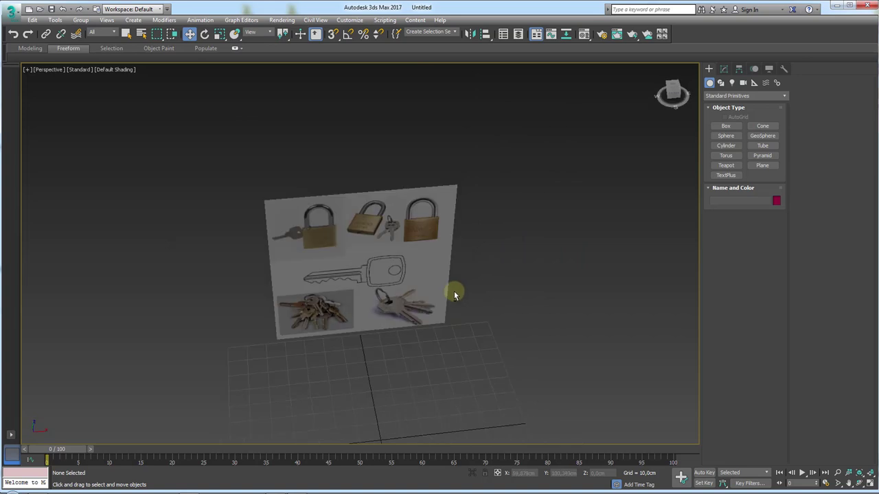
click(725, 125)
drag(400, 383, 446, 390)
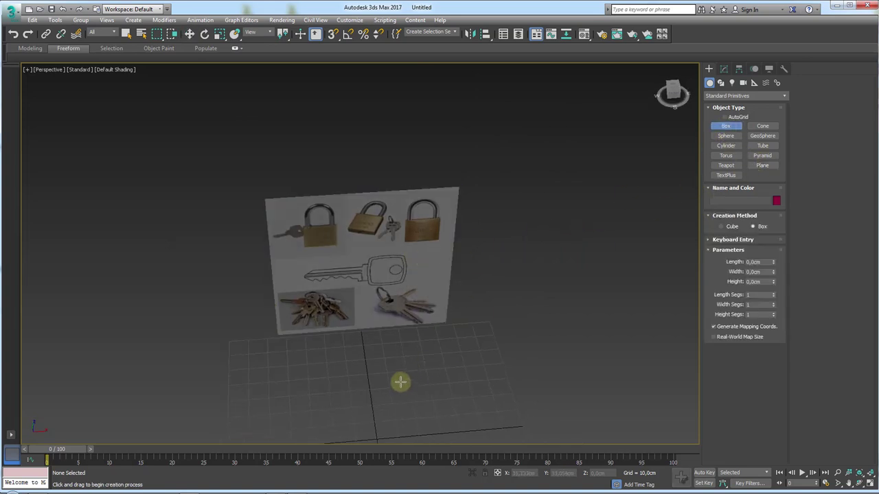
click(447, 348)
Step: Move the reference image plane down and to the left
key(w)
click(379, 290)
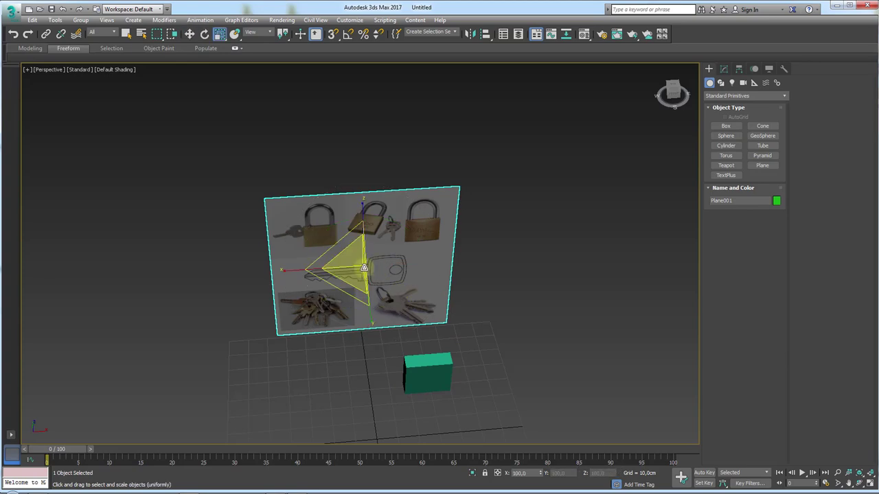
scroll(384, 261, up, 5)
scroll(385, 260, up, 2)
alt+middle_drag(384, 261, 387, 239)
drag(388, 239, 403, 396)
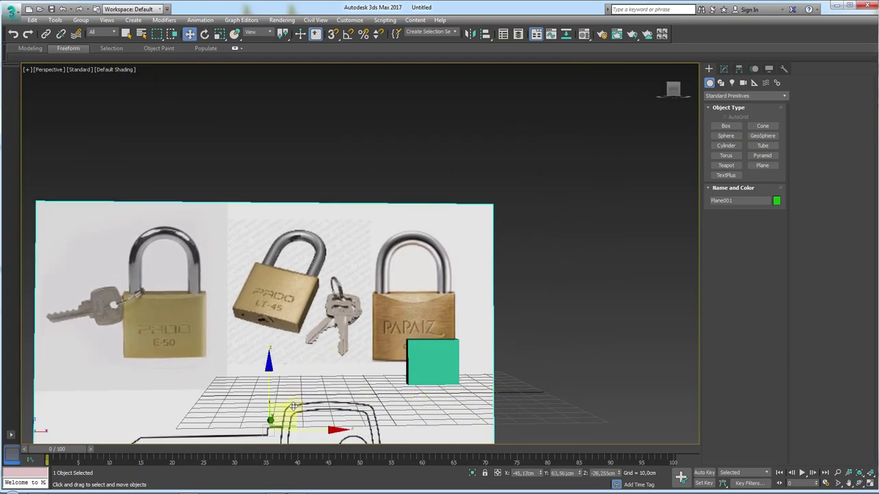
Step: Move the box onto the PAPAIZ padlock and view it in shaded Front view
click(432, 359)
alt+middle_drag(433, 359, 474, 259)
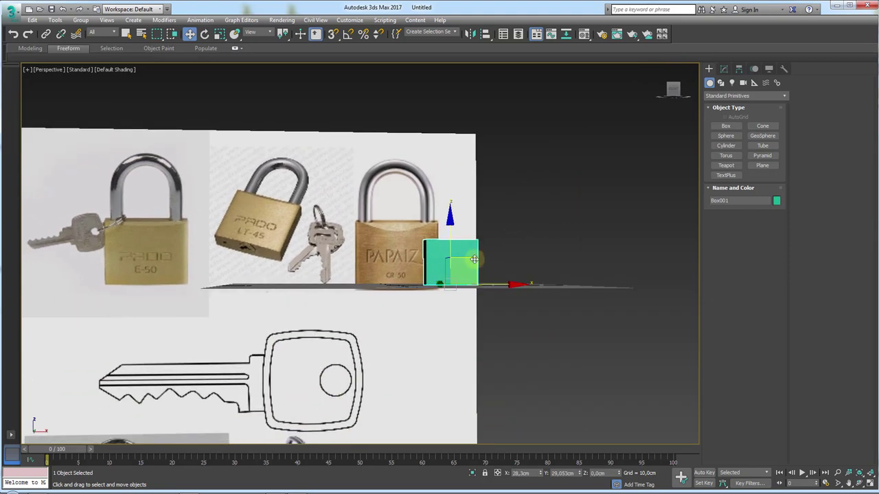
drag(473, 260, 426, 246)
key(f)
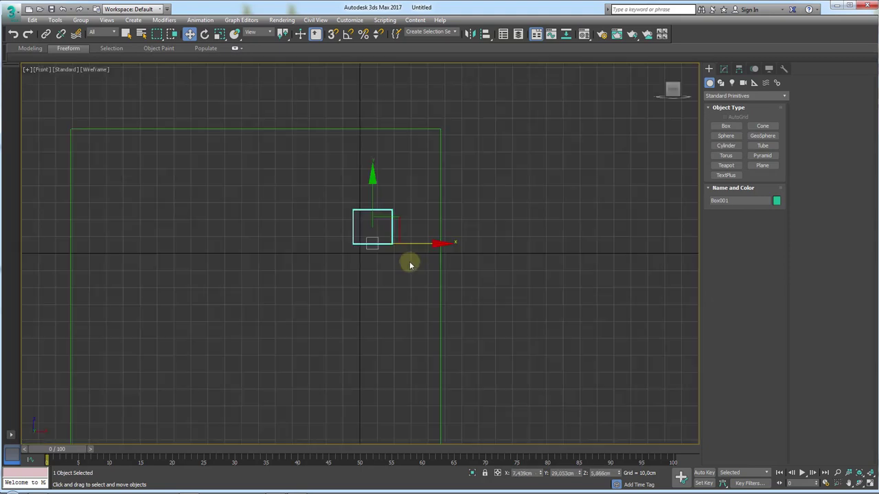
middle_drag(410, 261, 433, 302)
key(F3)
scroll(398, 261, up, 5)
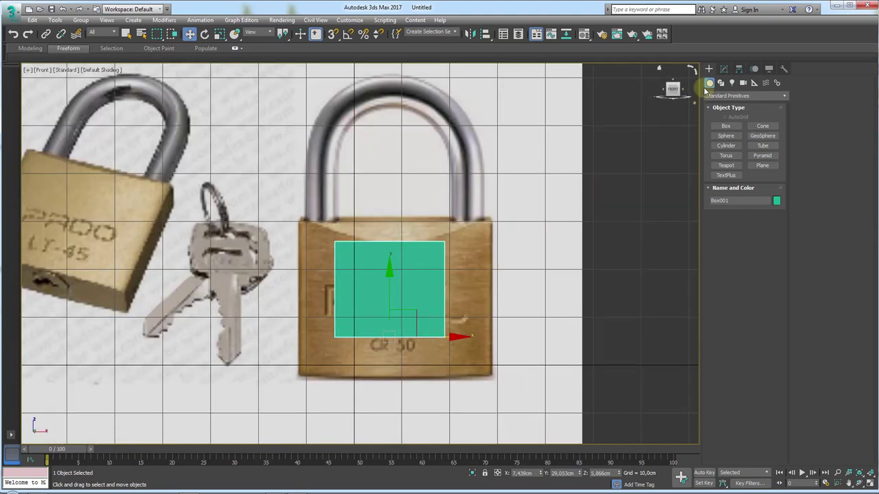
Step: Increase the box's Length and Height so it covers the padlock body
click(724, 68)
mouse_move(774, 284)
mouse_down()
mouse_move(769, 252)
mouse_move(771, 278)
mouse_move(770, 269)
mouse_up()
drag(417, 312, 418, 351)
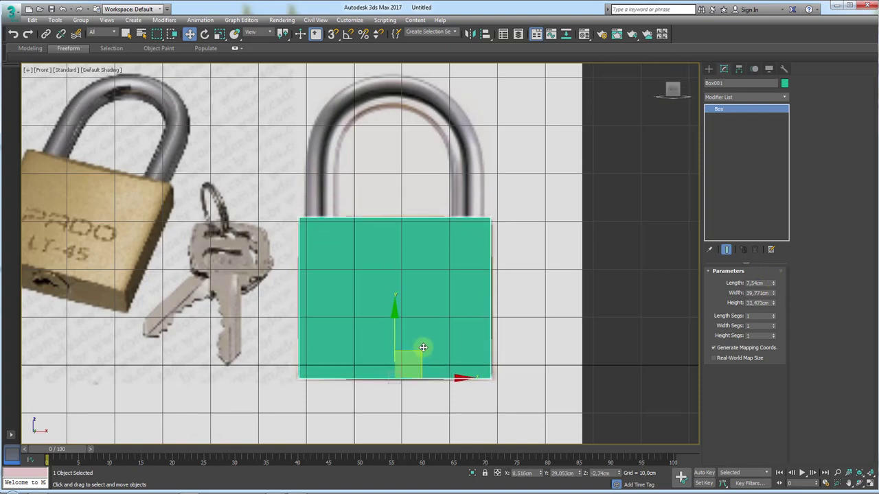
key(p)
mouse_move(428, 304)
alt+middle_down()
mouse_move(474, 344)
mouse_move(373, 295)
alt+middle_up()
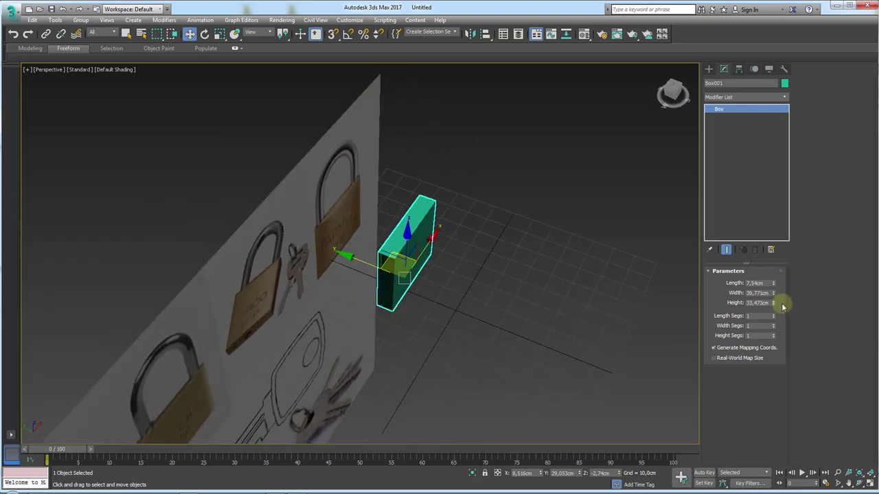
drag(773, 283, 770, 255)
drag(376, 276, 406, 290)
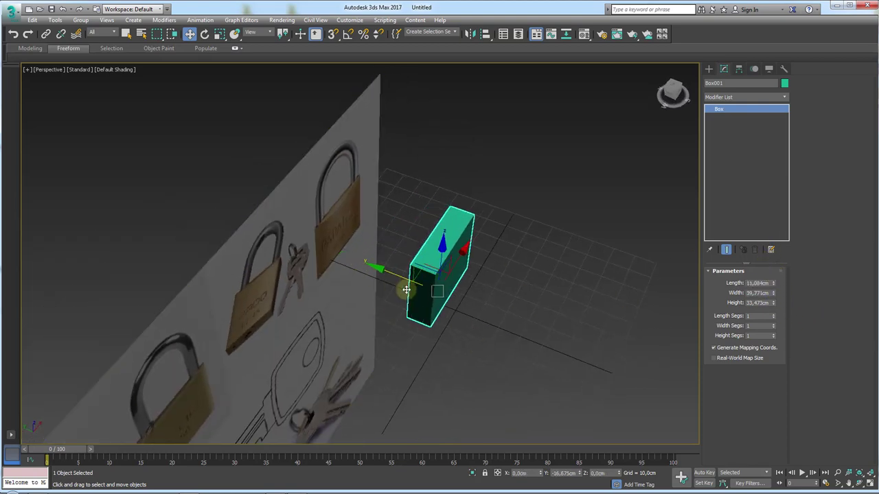
mouse_move(406, 289)
alt+middle_down()
mouse_move(492, 312)
mouse_move(453, 330)
mouse_move(480, 326)
alt+middle_up()
scroll(449, 303, up, 5)
key(F4)
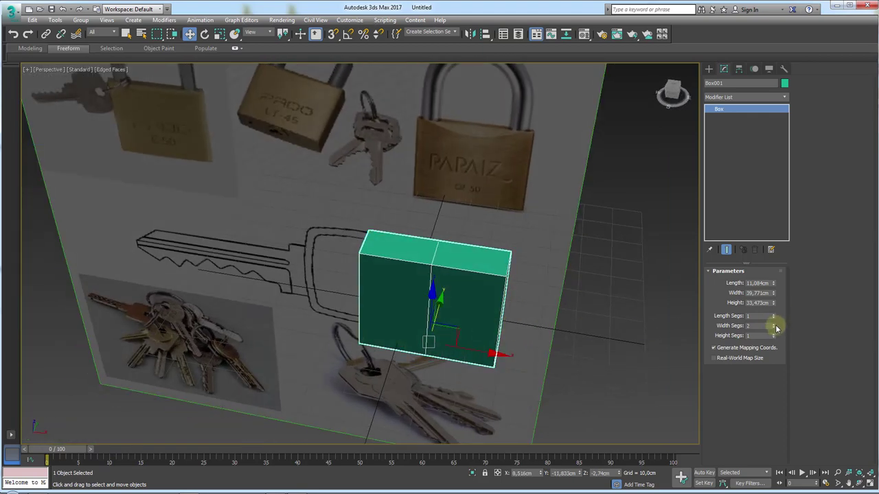
click(773, 324)
click(772, 324)
alt+middle_drag(373, 298, 430, 292)
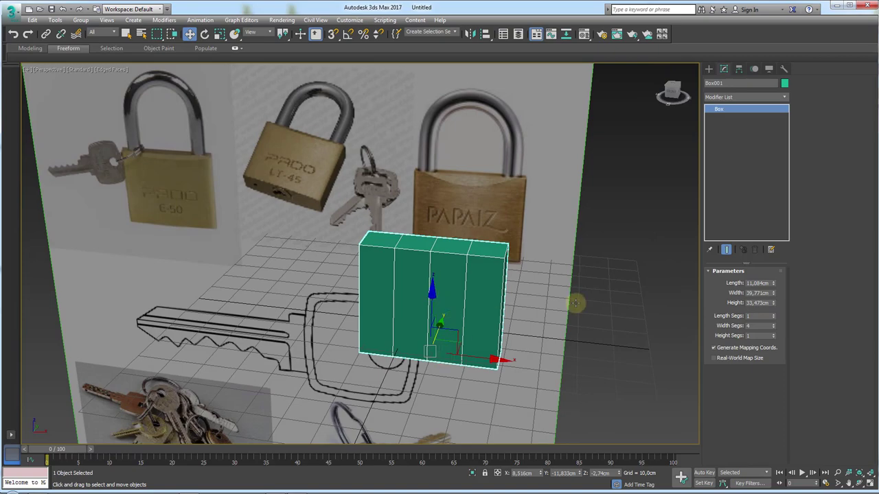
click(773, 324)
click(774, 324)
mouse_move(504, 306)
alt+middle_down()
mouse_move(500, 330)
mouse_move(501, 309)
alt+middle_up()
drag(435, 228, 426, 357)
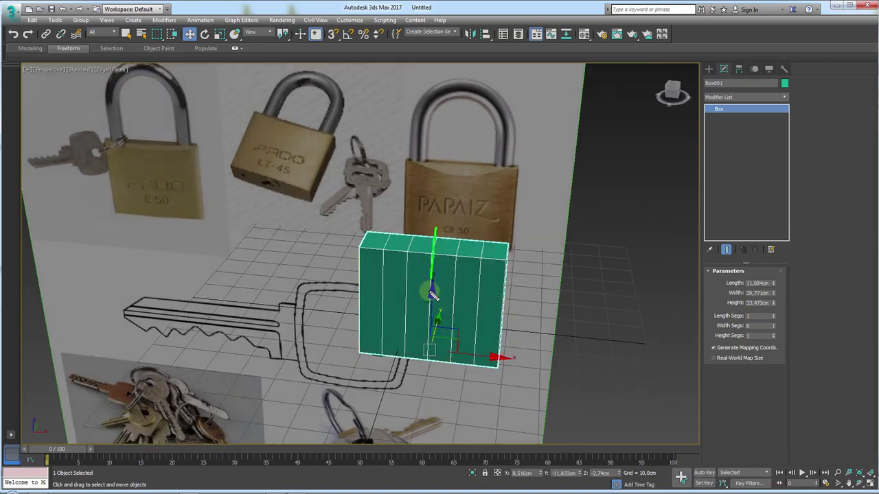
drag(438, 84, 512, 73)
key(Escape)
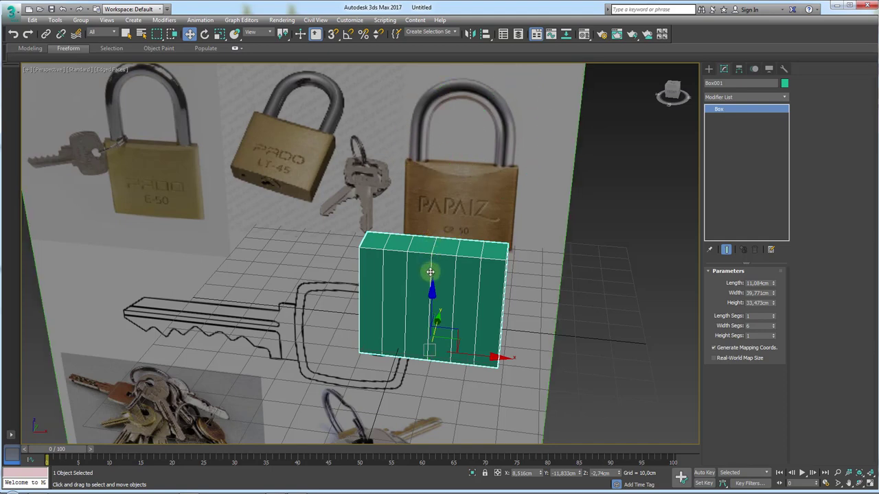
mouse_move(438, 242)
mouse_down()
mouse_move(427, 275)
mouse_move(426, 373)
mouse_up()
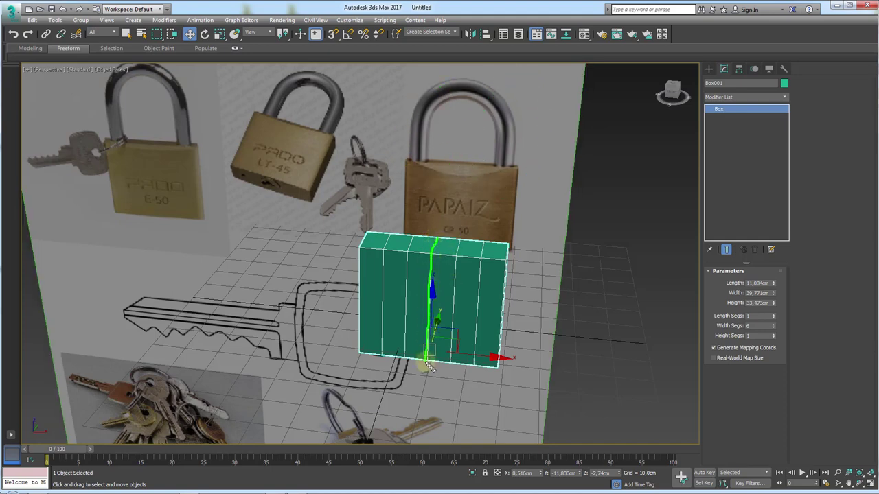
key(Escape)
mouse_move(462, 256)
alt+middle_down()
mouse_move(469, 288)
mouse_move(490, 240)
alt+middle_up()
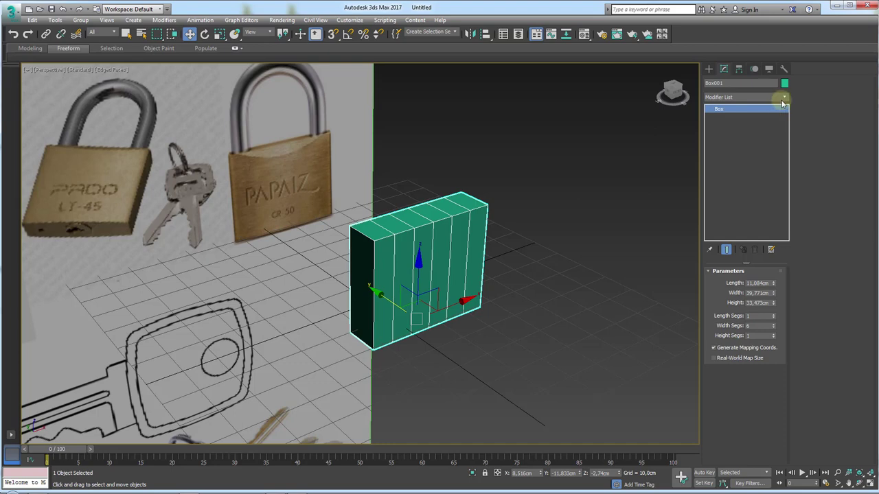
Step: Add an FFD 3x3x3 modifier to the box and enter its Control Points level
click(784, 99)
drag(786, 131, 767, 237)
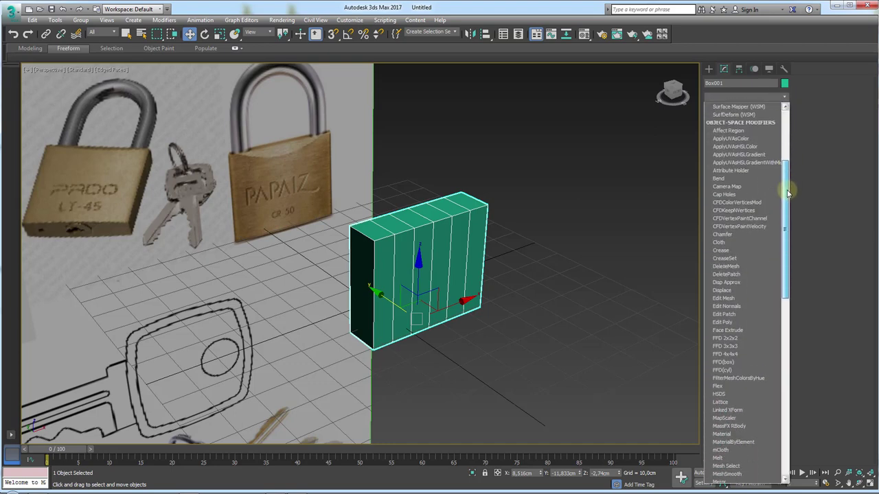
click(741, 298)
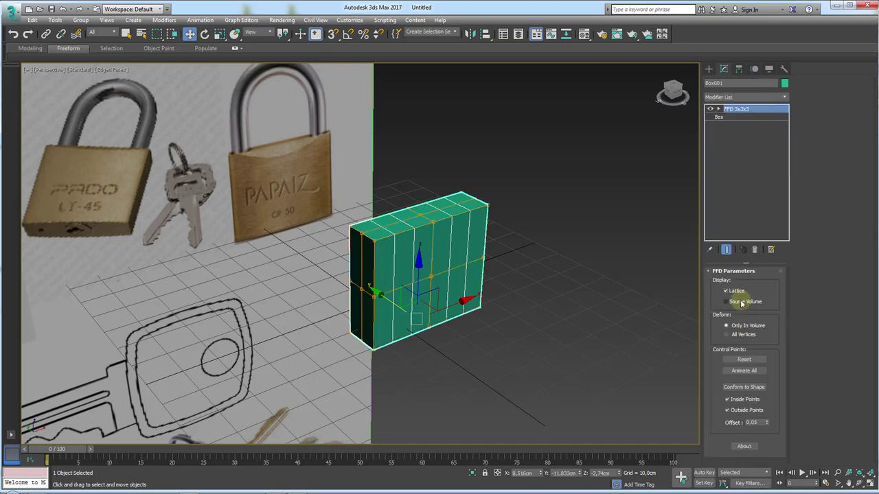
click(718, 110)
click(738, 116)
Step: Return to the four-viewport layout, enlarging the views and panning onto the lattice
mouse_move(547, 210)
alt+middle_down()
mouse_move(529, 240)
mouse_move(578, 274)
alt+middle_up()
click(869, 483)
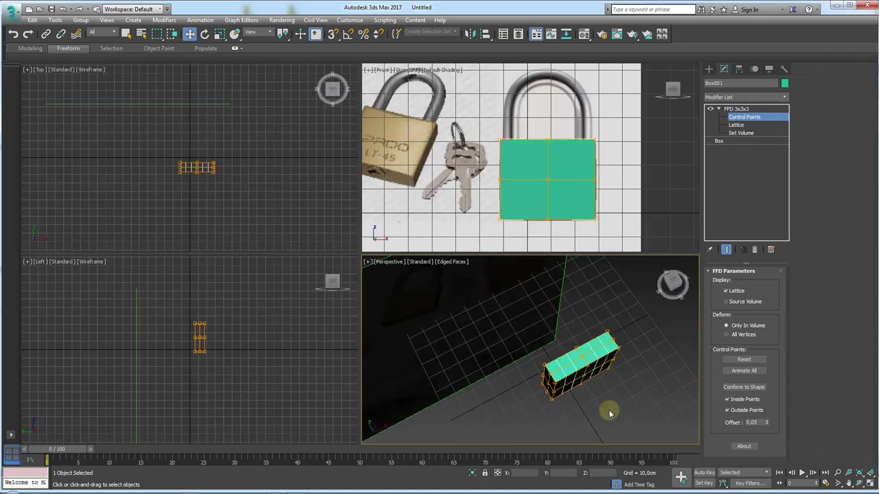
drag(344, 252, 345, 71)
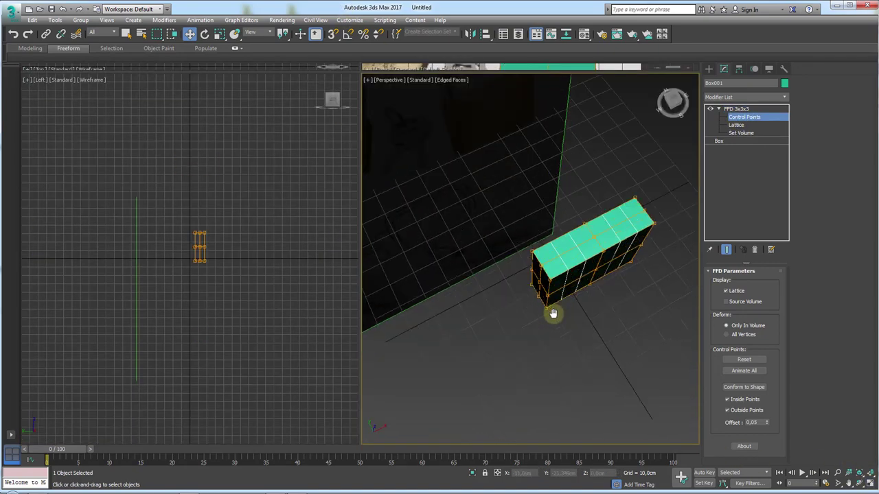
scroll(476, 339, up, 3)
middle_drag(236, 295, 185, 322)
scroll(203, 322, up, 1)
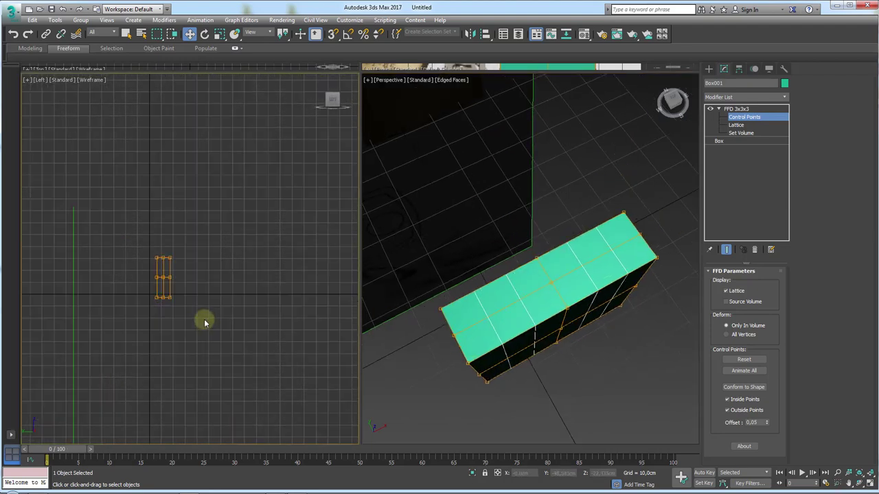
scroll(172, 278, up, 2)
scroll(181, 304, up, 3)
Step: In Top view, scale the middle control points outward to bulge the box's sides
key(t)
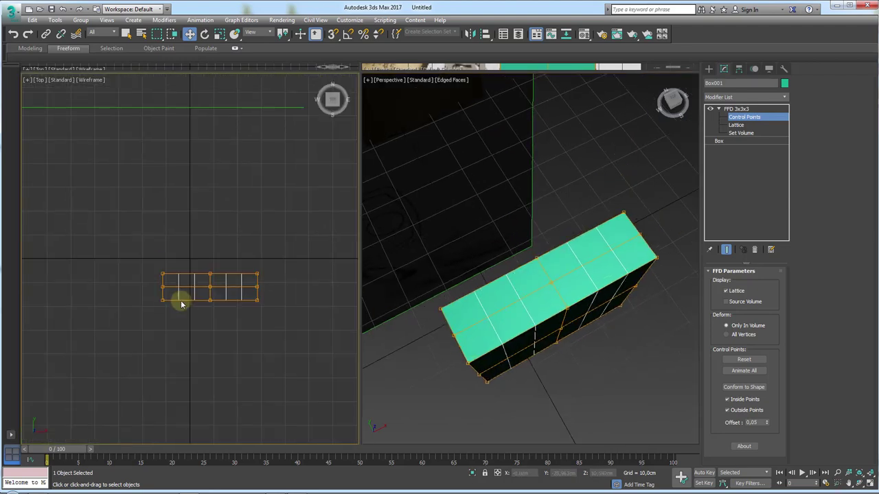
scroll(230, 264, up, 4)
drag(226, 183, 285, 236)
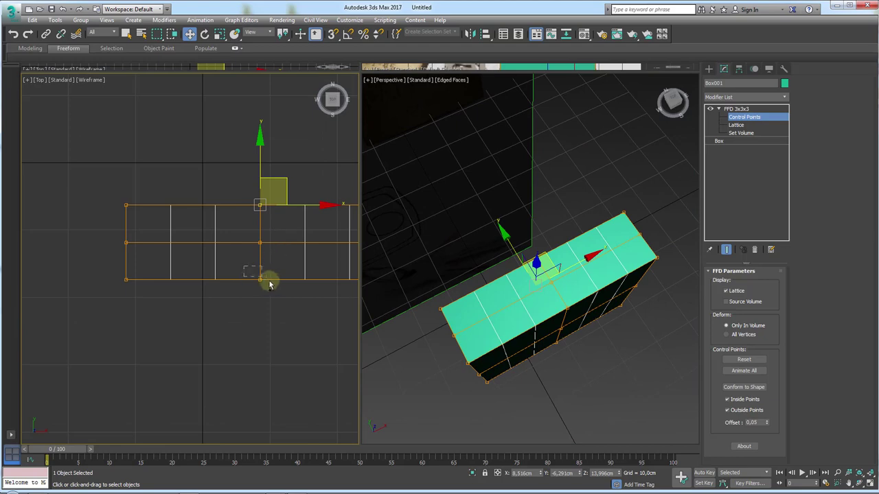
middle_drag(269, 285, 209, 314)
key(e)
key(r)
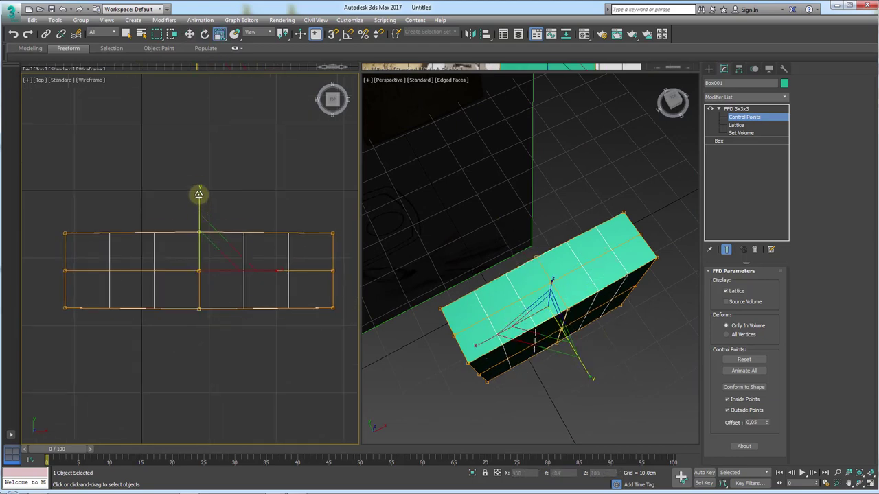
drag(198, 195, 201, 172)
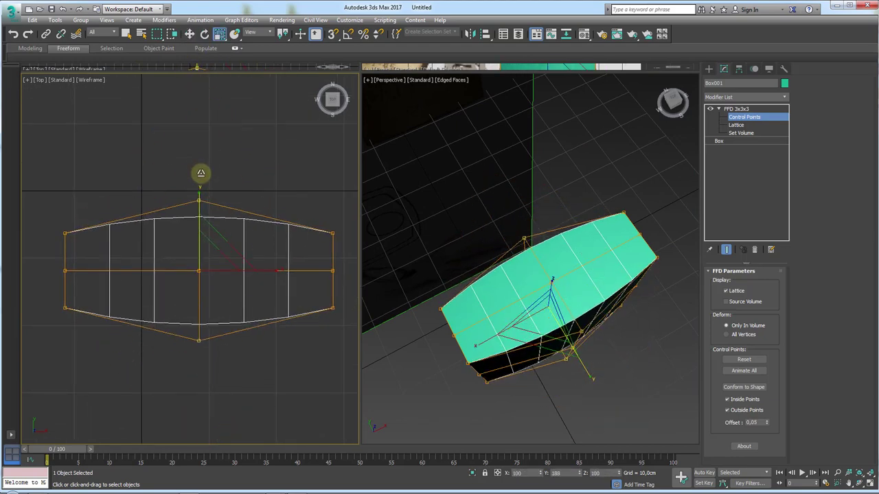
drag(200, 172, 204, 164)
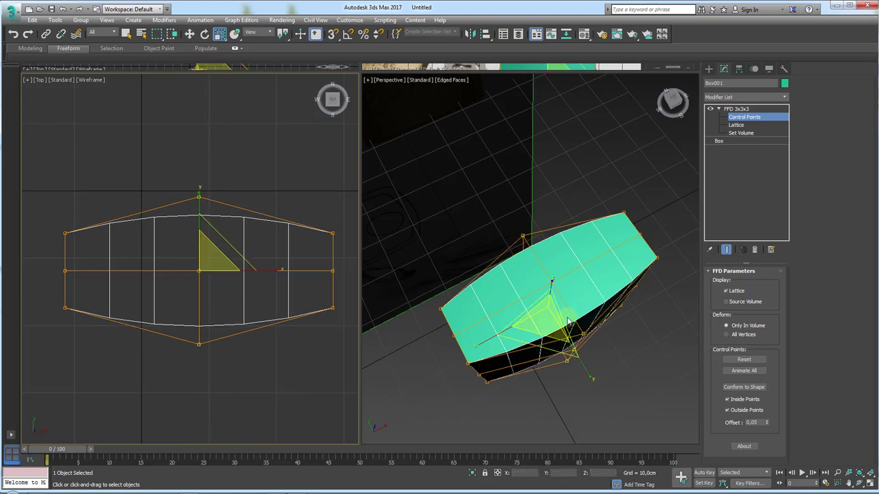
alt+middle_drag(568, 321, 521, 302)
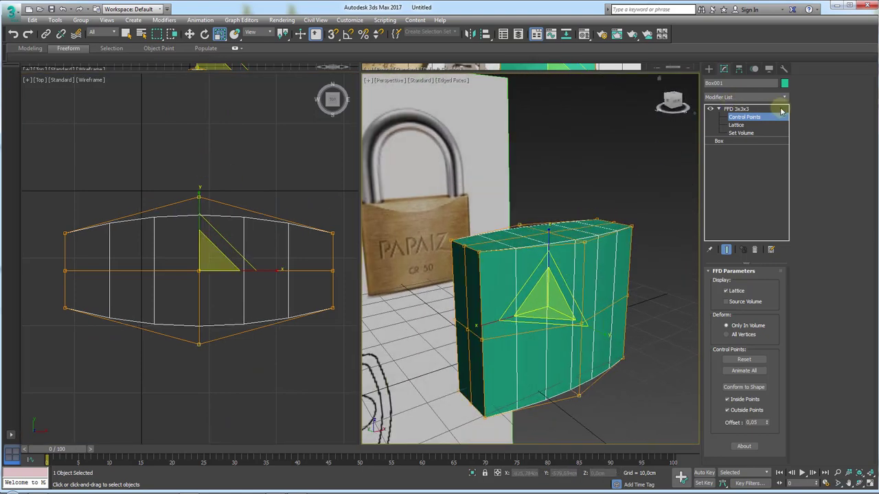
Step: Add an Edit Poly modifier above the FFD and select the body's top rim edge loop
click(783, 97)
scroll(783, 147, down, 5)
scroll(776, 231, down, 3)
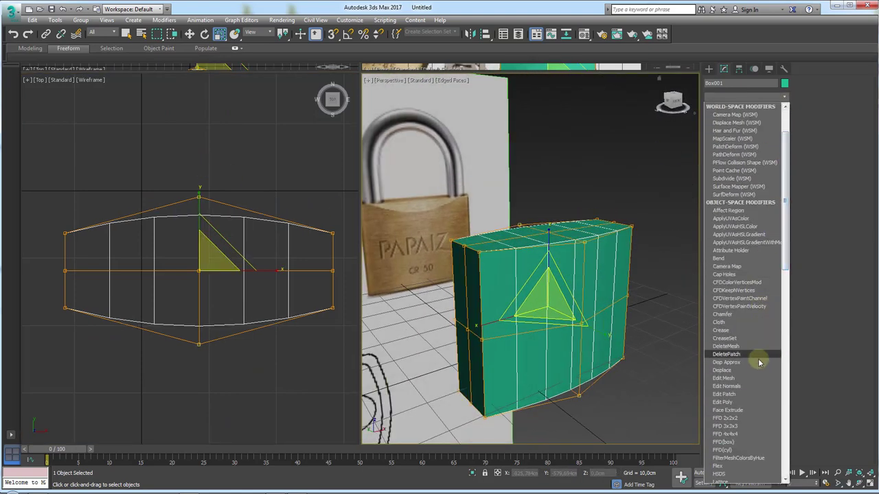
click(727, 402)
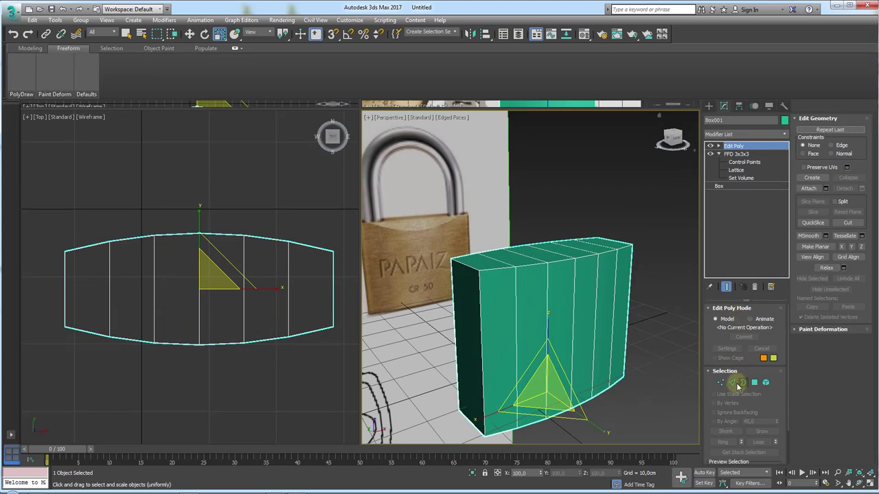
click(736, 383)
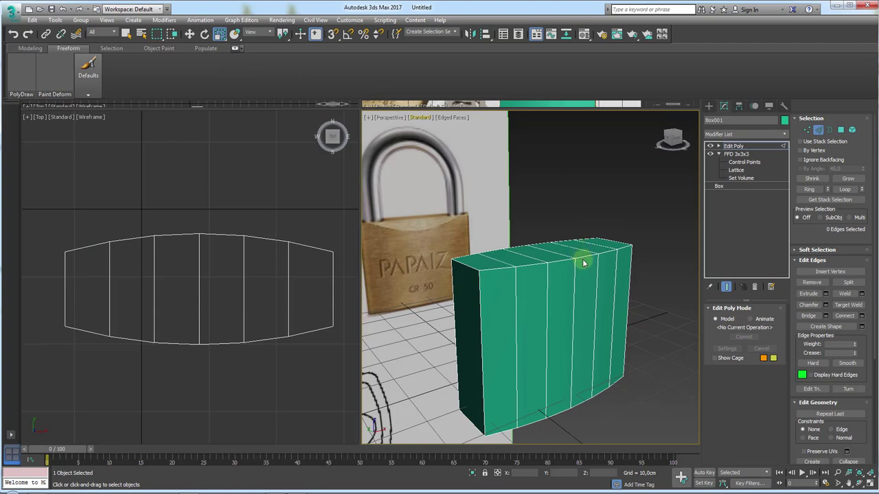
alt+middle_drag(583, 263, 588, 279)
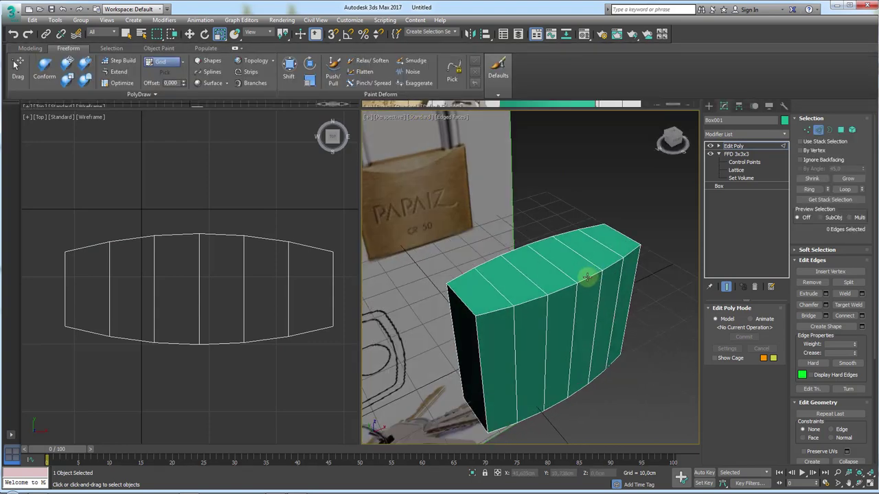
double_click(587, 276)
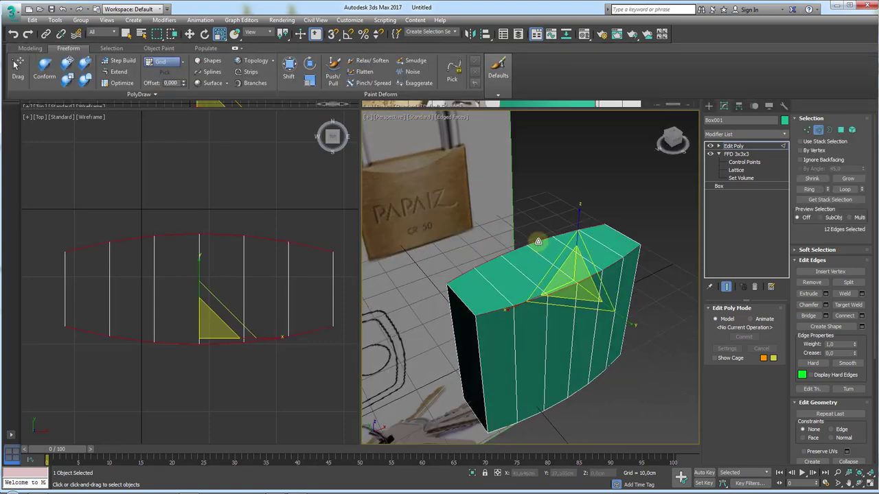
Step: Chamfer the selected rim edges by 1.693 cm and confirm
click(826, 306)
scroll(631, 304, up, 2)
scroll(584, 304, up, 3)
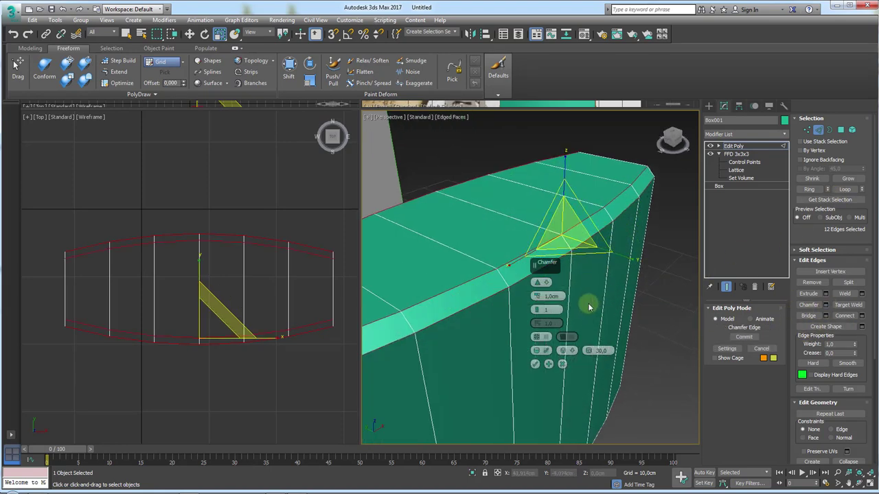
drag(536, 295, 537, 292)
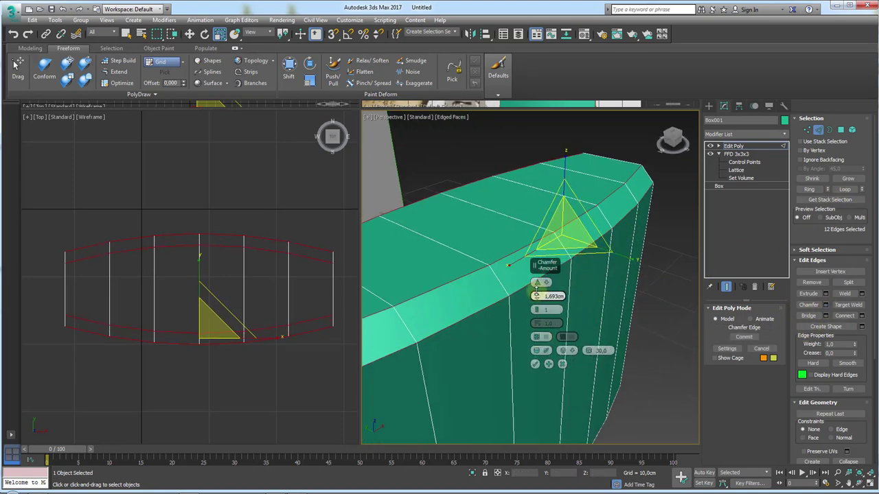
alt+middle_drag(657, 274, 690, 255)
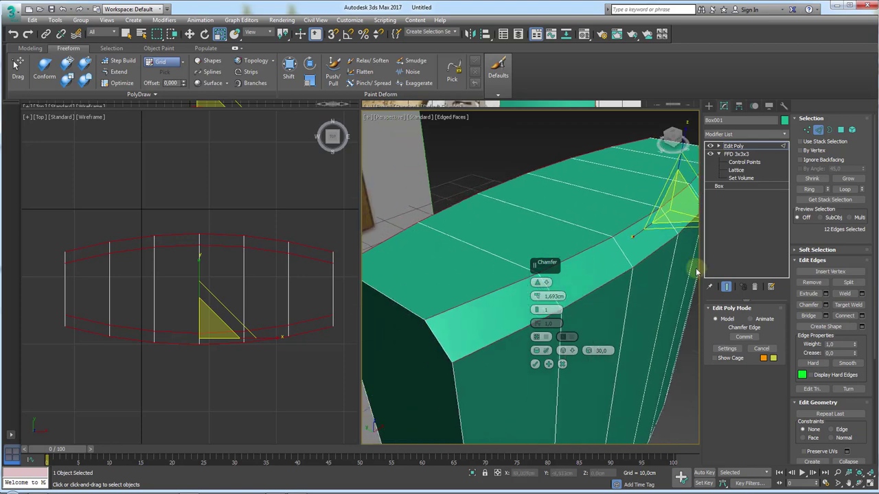
click(539, 364)
alt+middle_drag(539, 365, 528, 330)
scroll(529, 309, down, 2)
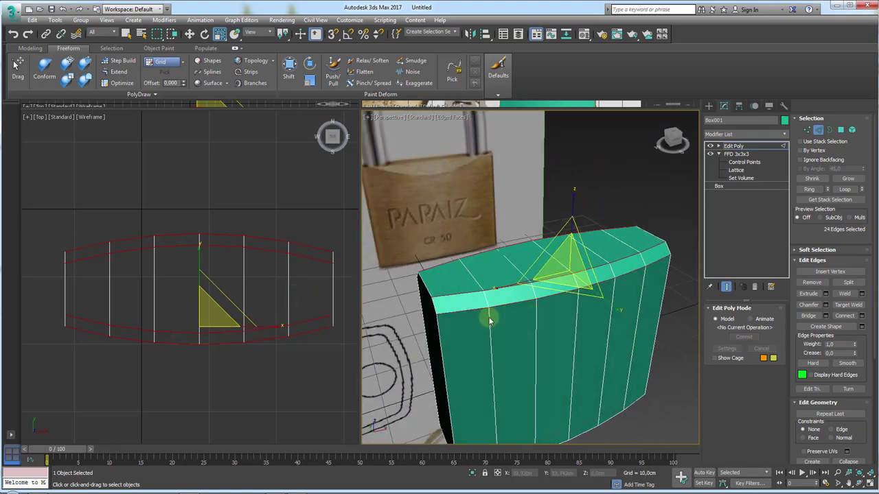
middle_click(249, 286)
Step: In Front view, select the top vertices at both ends and raise them slightly
key(f)
scroll(180, 386, down, 3)
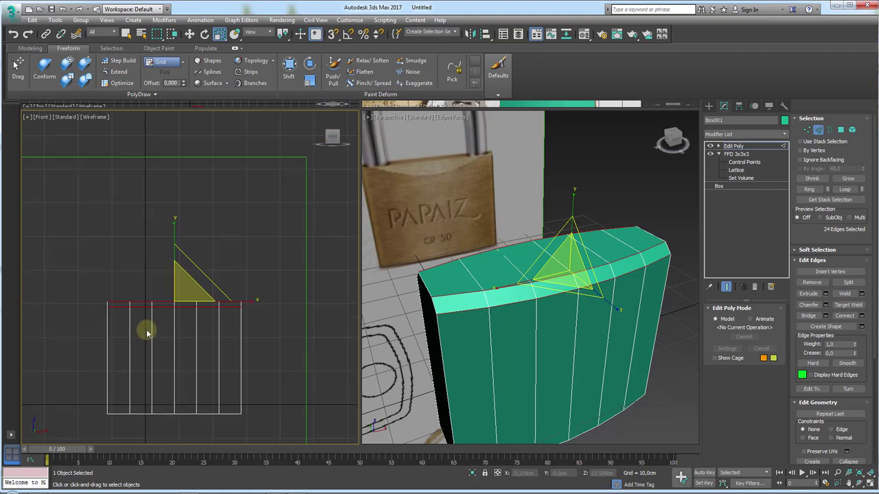
scroll(147, 333, up, 3)
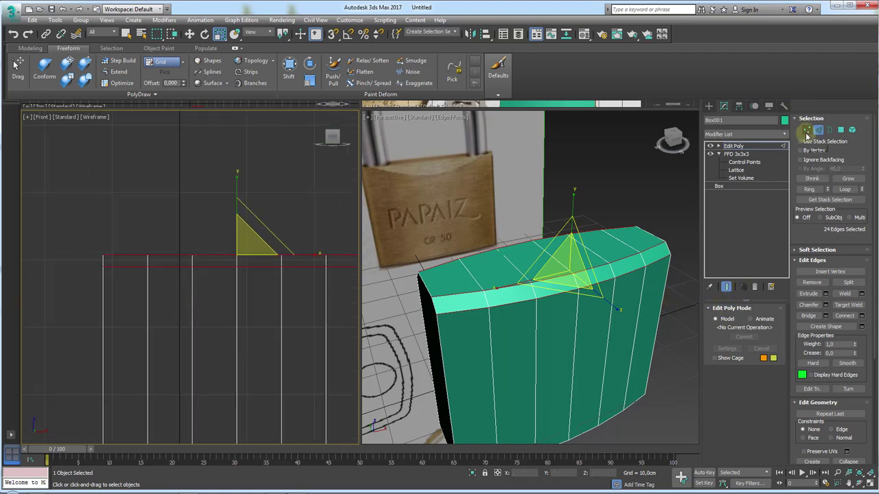
click(807, 130)
drag(125, 280, 86, 251)
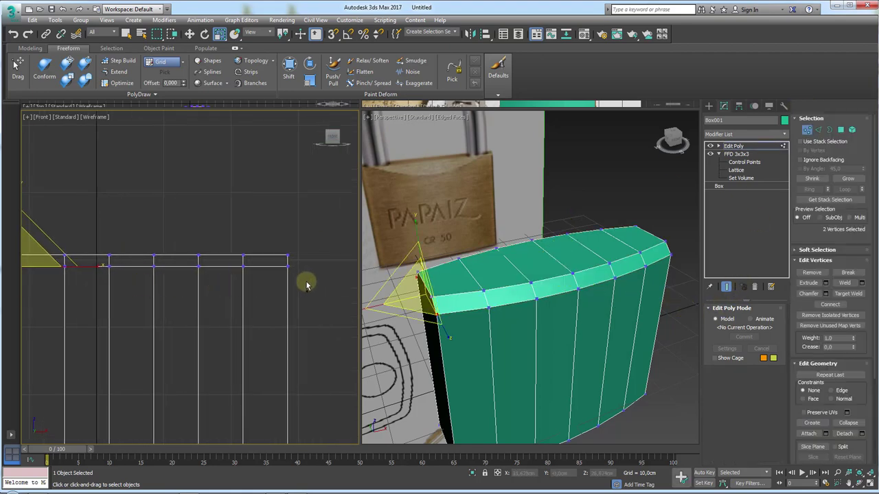
ctrl+drag(307, 285, 278, 254)
middle_drag(254, 268, 236, 231)
key(w)
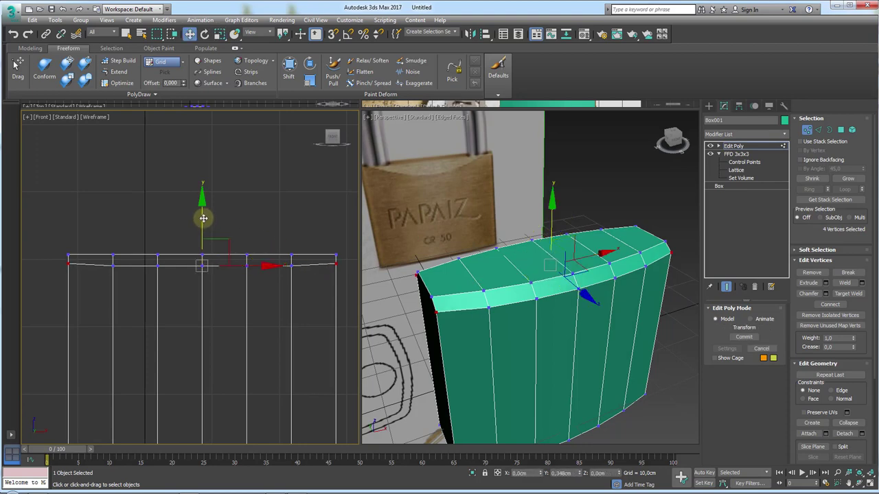
drag(203, 218, 214, 211)
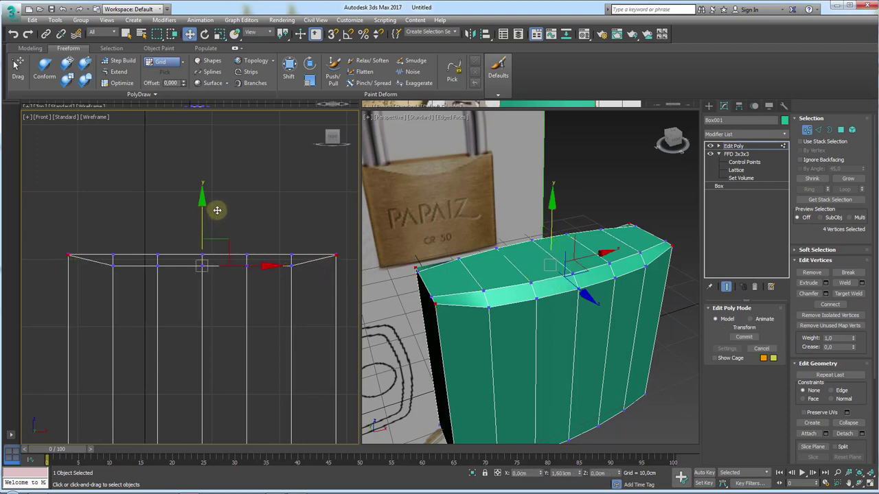
drag(218, 209, 218, 210)
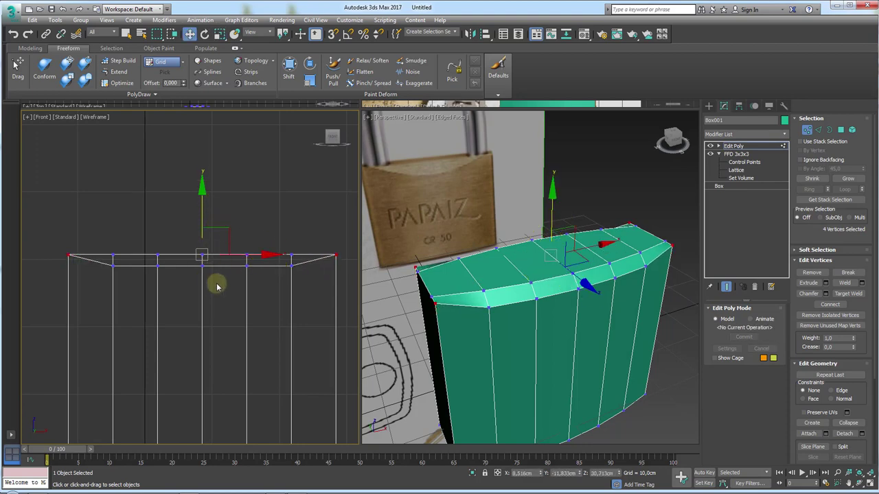
Step: Lower the inner top vertices slightly, then select four vertices along the curved top edge
drag(217, 286, 160, 263)
drag(254, 288, 145, 267)
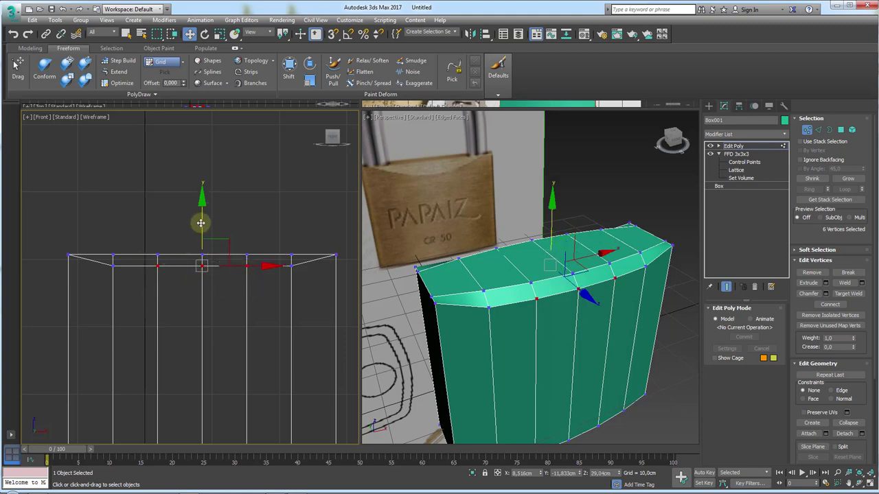
drag(200, 222, 201, 226)
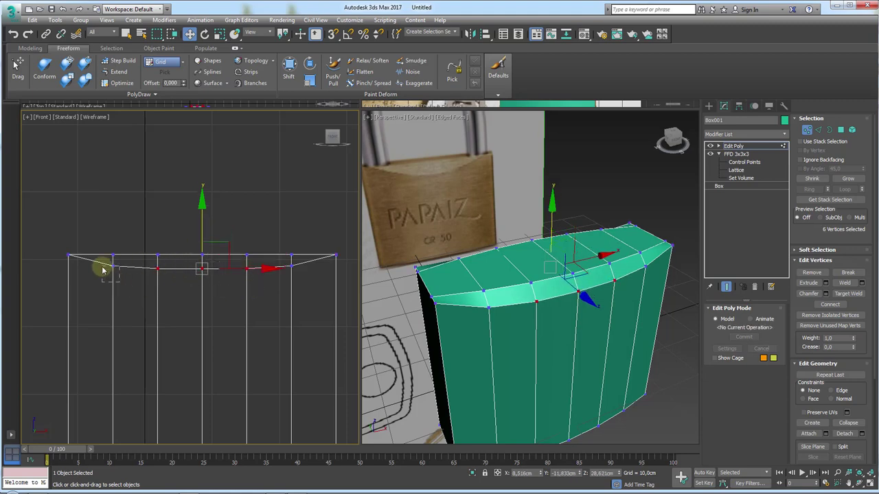
drag(102, 270, 103, 261)
ctrl+drag(279, 264, 279, 262)
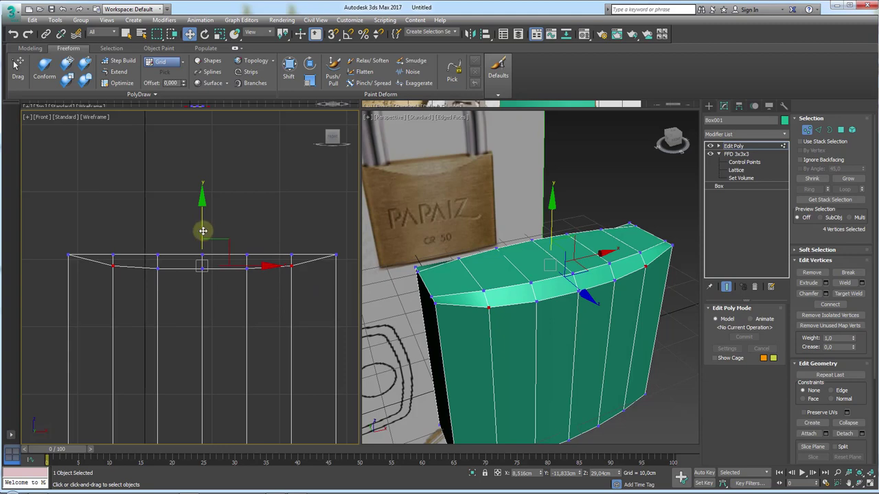
Step: Orbit and pan the Perspective view around the box
scroll(443, 199, up, 3)
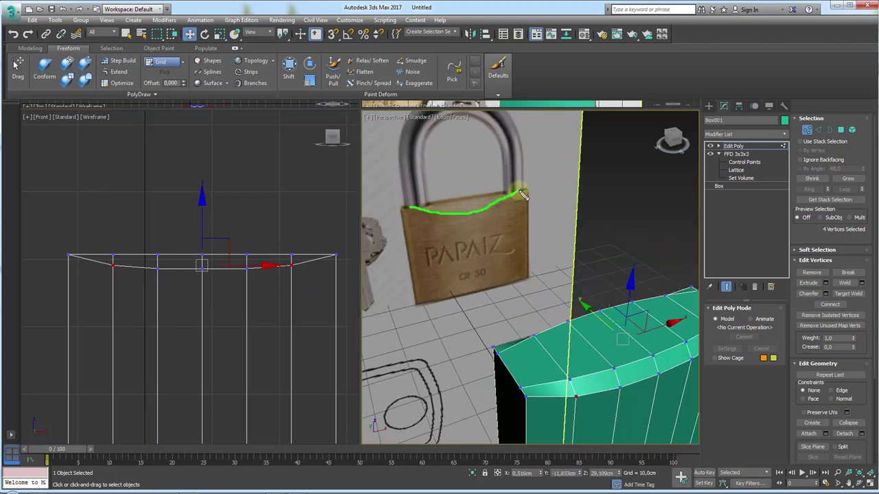
key(Escape)
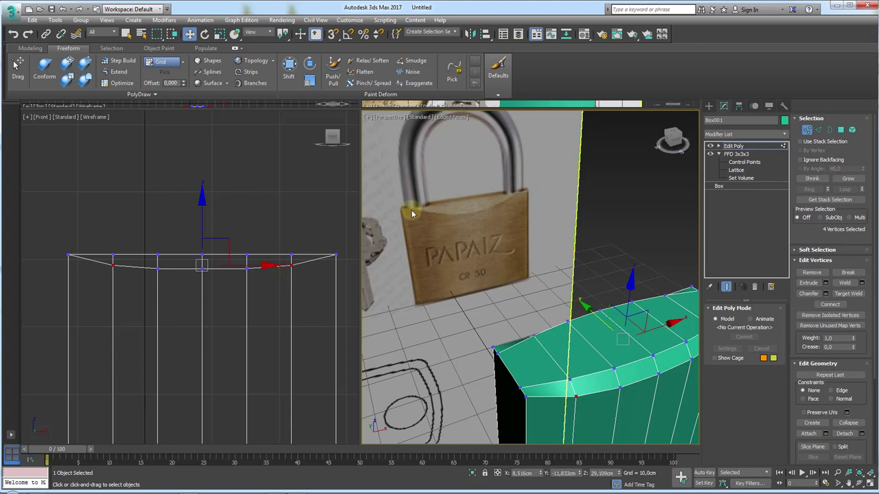
key(Escape)
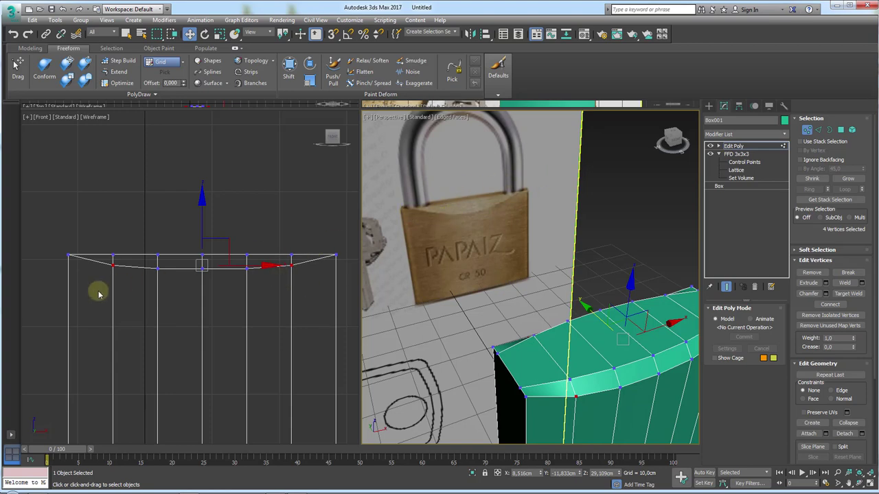
mouse_move(489, 362)
alt+middle_down()
mouse_move(559, 378)
mouse_move(494, 328)
mouse_move(684, 260)
alt+middle_up()
scroll(629, 291, down, 3)
middle_drag(629, 291, 551, 300)
Step: Extrude the two right-side polygons outward by 2.542 cm
click(841, 131)
key(ctrl+a)
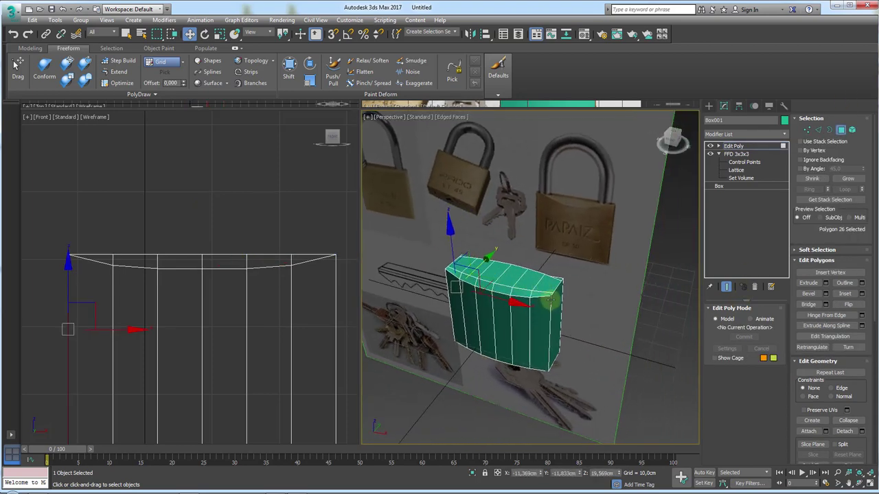
click(551, 300)
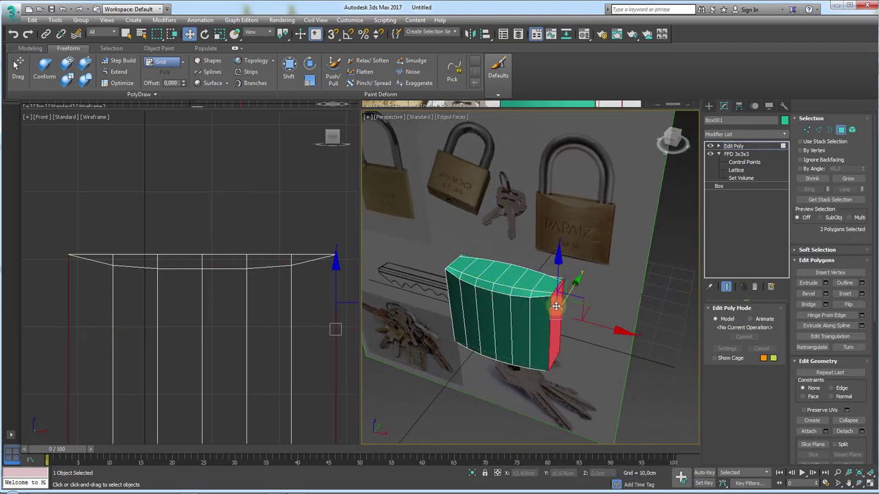
click(825, 283)
drag(540, 296, 539, 295)
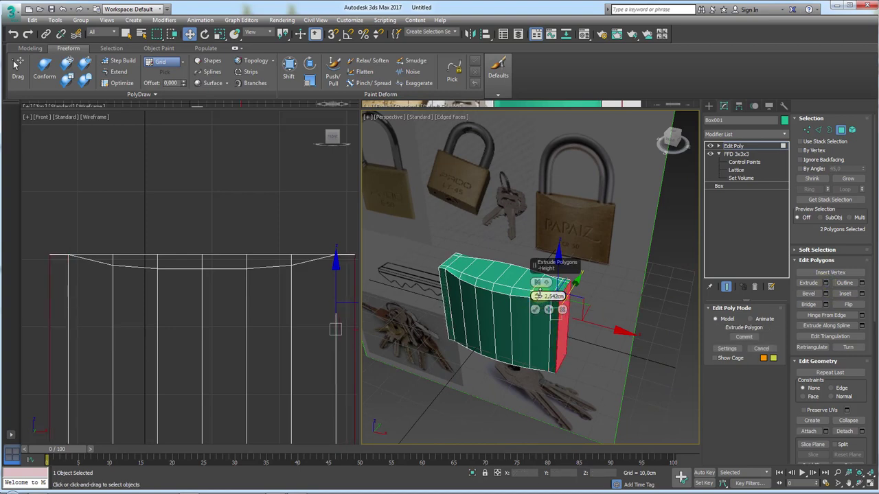
click(535, 310)
Step: Scale the extruded polygons narrower to taper the right end
key(e)
alt+middle_drag(534, 310, 529, 358)
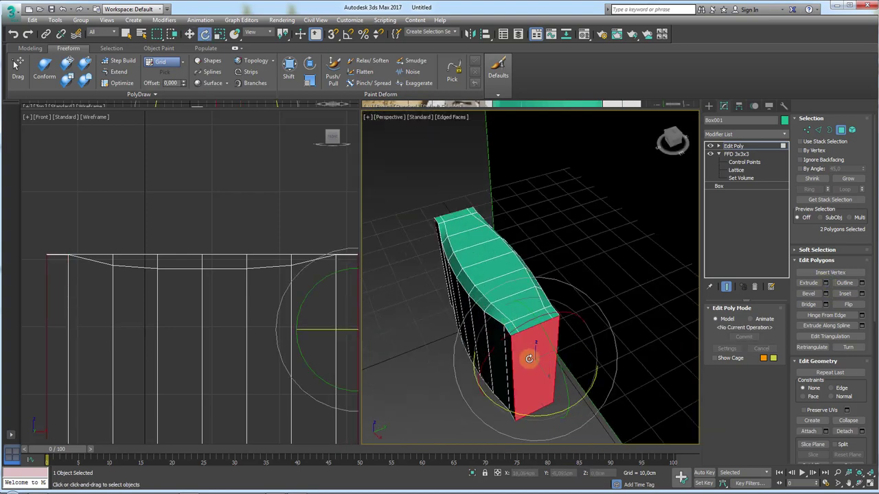
key(r)
drag(471, 387, 479, 387)
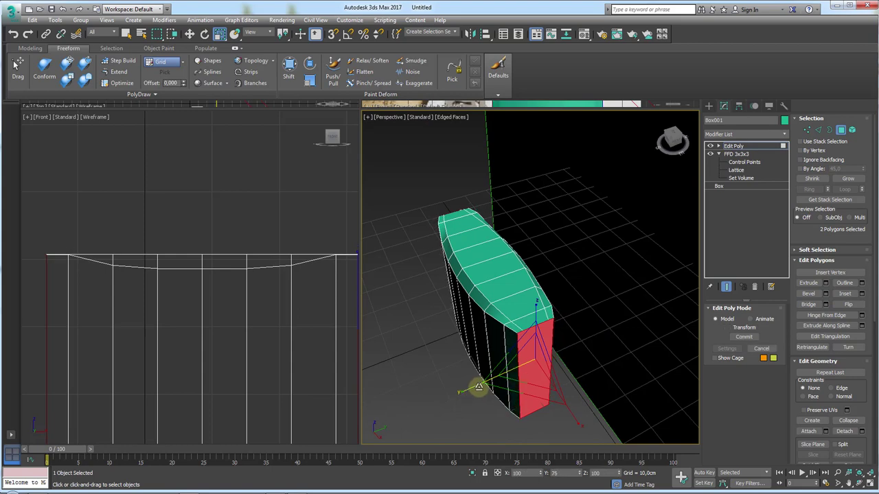
alt+middle_drag(480, 386, 658, 239)
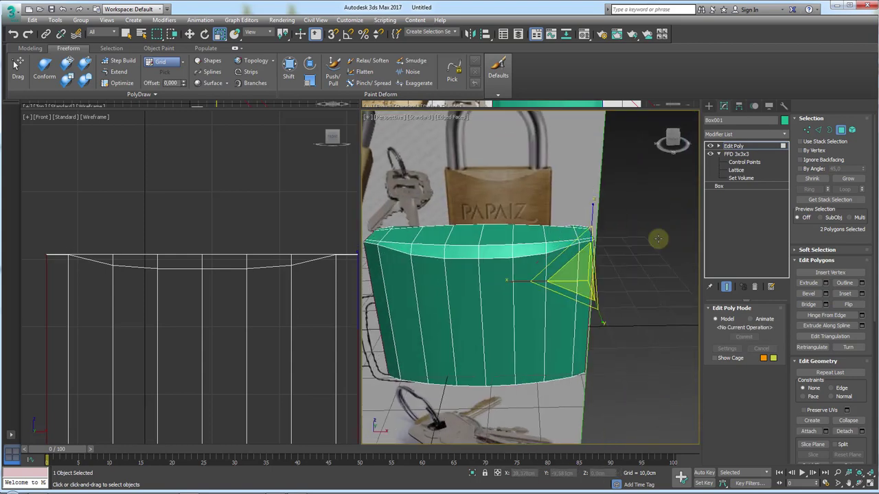
Step: Select the whole box element and scale it to 86% width in Front view
click(719, 146)
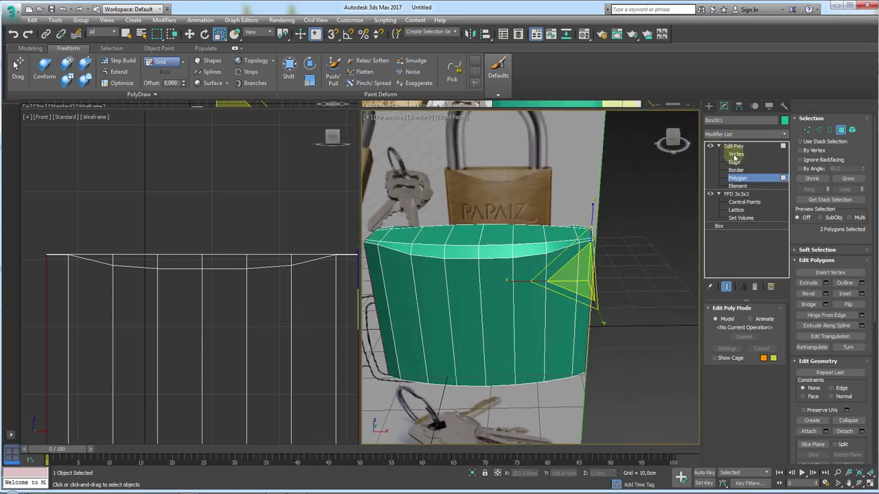
click(737, 186)
click(170, 320)
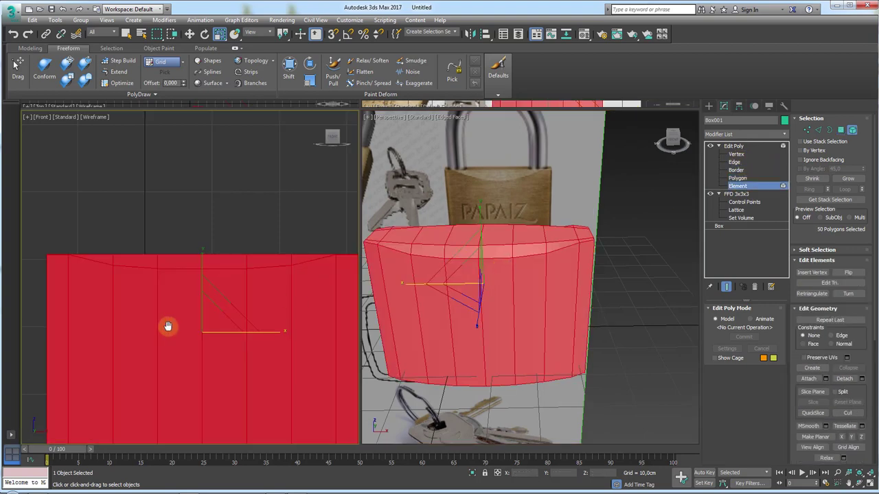
scroll(170, 320, down, 5)
key(f)
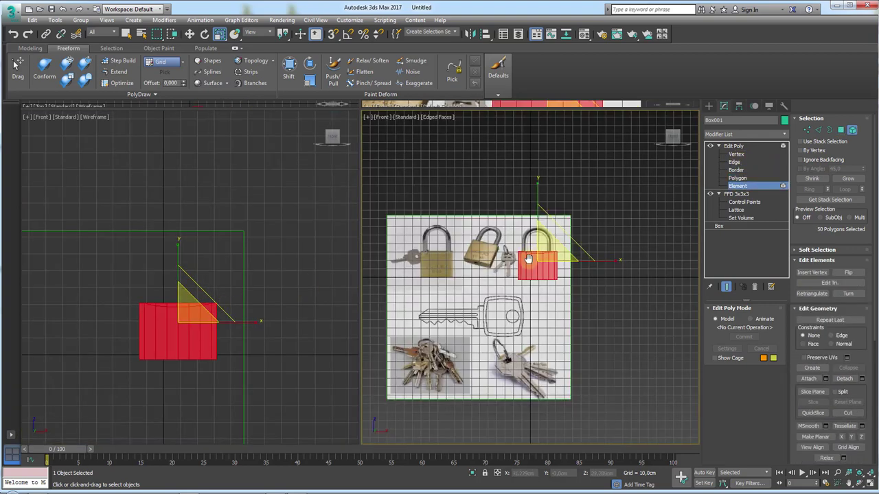
scroll(579, 280, up, 3)
drag(579, 281, 575, 281)
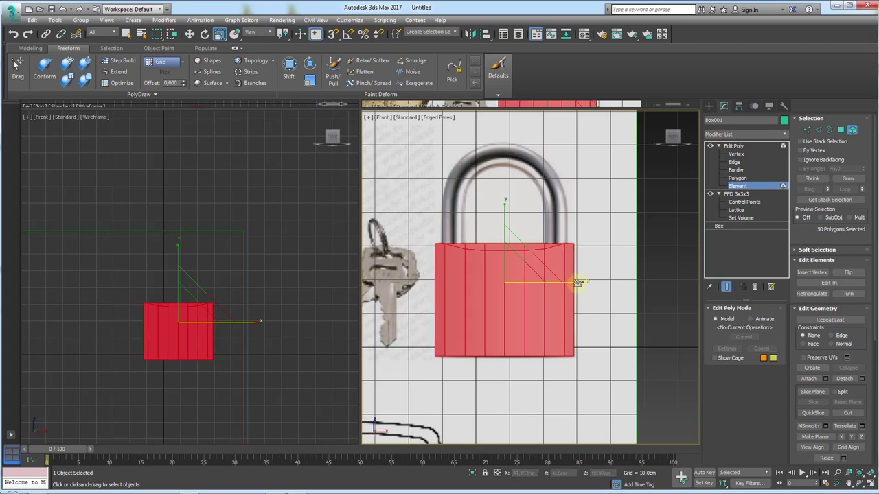
Step: Select six vertices along the top edge and lower them slightly
click(736, 154)
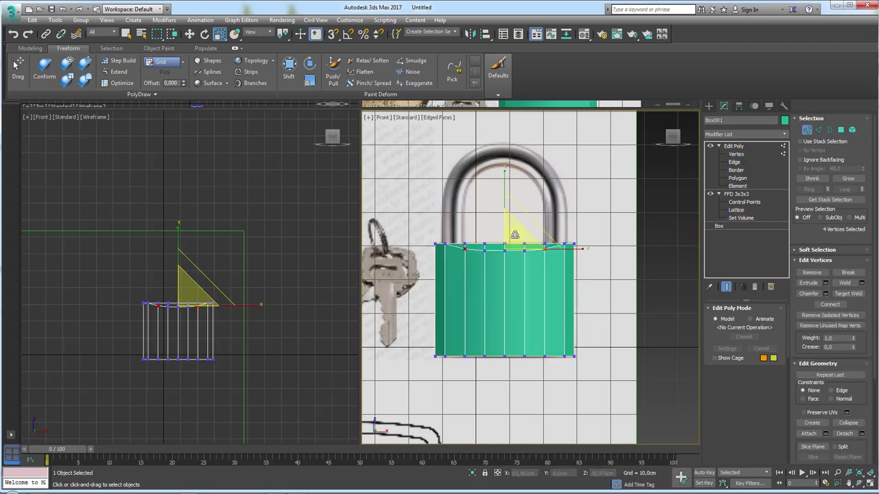
scroll(513, 229, up, 5)
drag(545, 312, 501, 302)
drag(434, 270, 433, 270)
key(w)
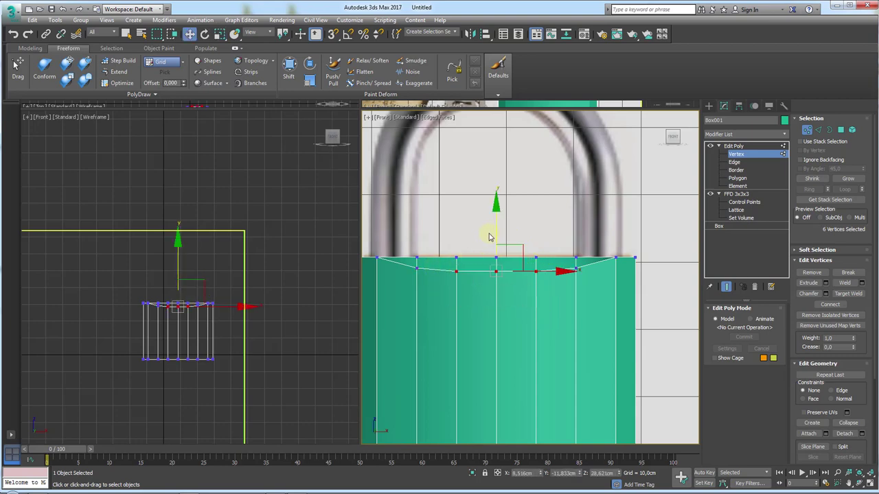
drag(496, 233, 496, 237)
Step: Orbit the Perspective view around the reshaped padlock body to inspect it
scroll(497, 237, down, 5)
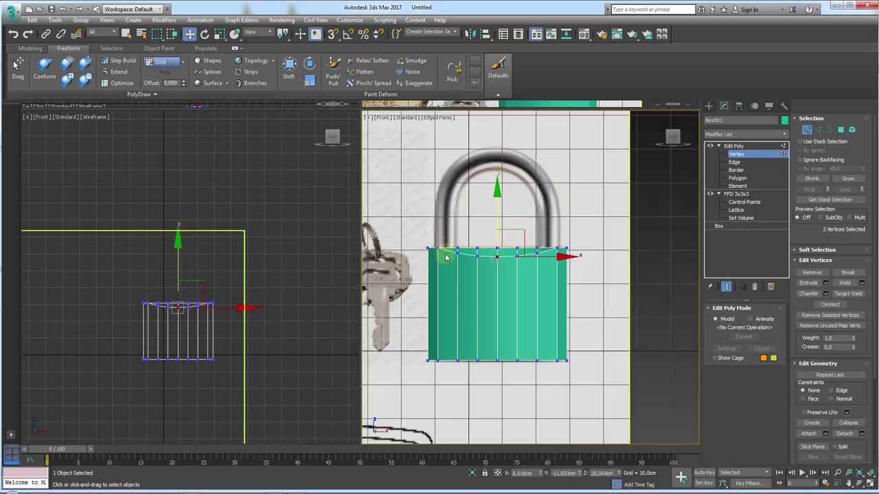
scroll(445, 257, up, 2)
key(p)
scroll(494, 249, down, 3)
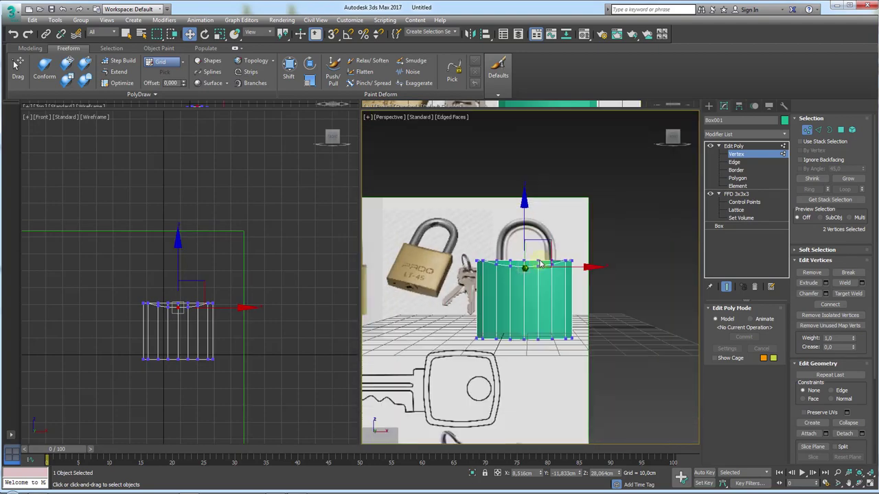
alt+middle_drag(529, 254, 575, 314)
scroll(490, 302, up, 2)
mouse_move(490, 302)
alt+middle_down()
mouse_move(579, 272)
mouse_move(587, 192)
mouse_move(569, 251)
mouse_move(589, 323)
mouse_move(556, 328)
mouse_move(547, 359)
mouse_move(443, 287)
alt+middle_up()
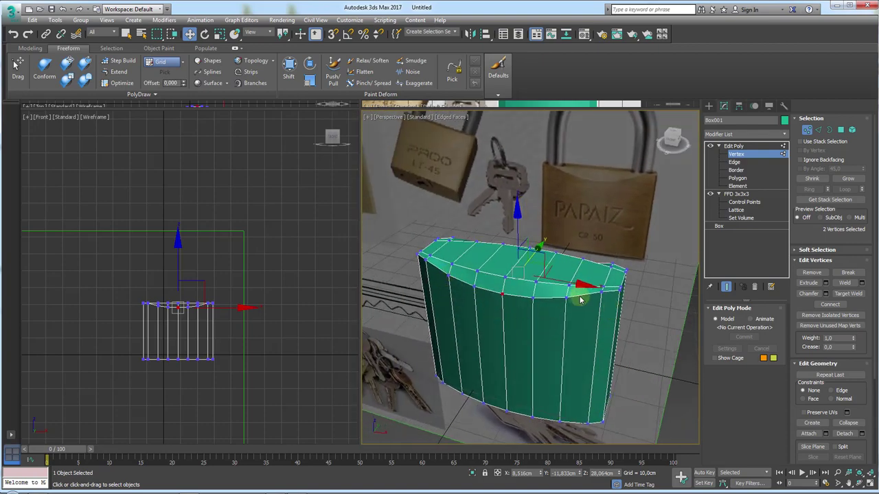
alt+middle_drag(582, 298, 608, 217)
Step: Collapse the Edit Poly sub-levels and add a TurboSmooth modifier on top
click(719, 146)
click(719, 146)
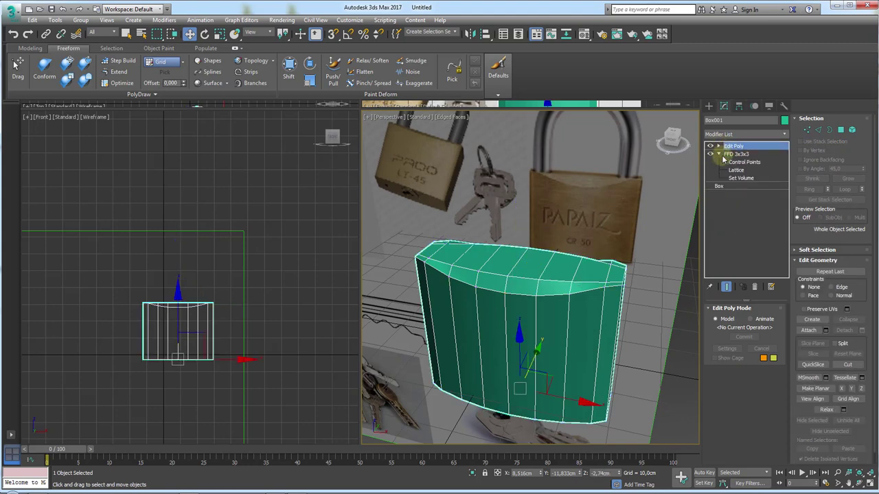
click(785, 134)
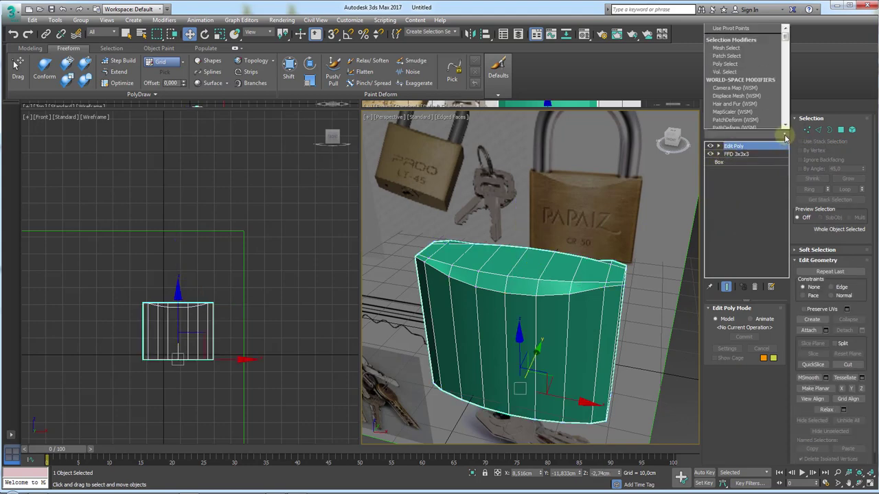
drag(786, 145, 786, 385)
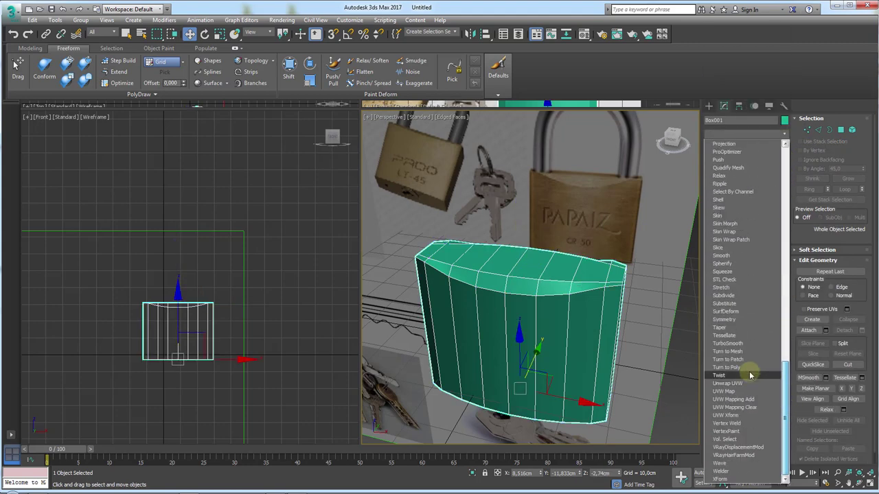
click(728, 343)
mouse_move(638, 327)
alt+middle_down()
mouse_move(657, 298)
mouse_move(672, 320)
mouse_move(651, 320)
alt+middle_up()
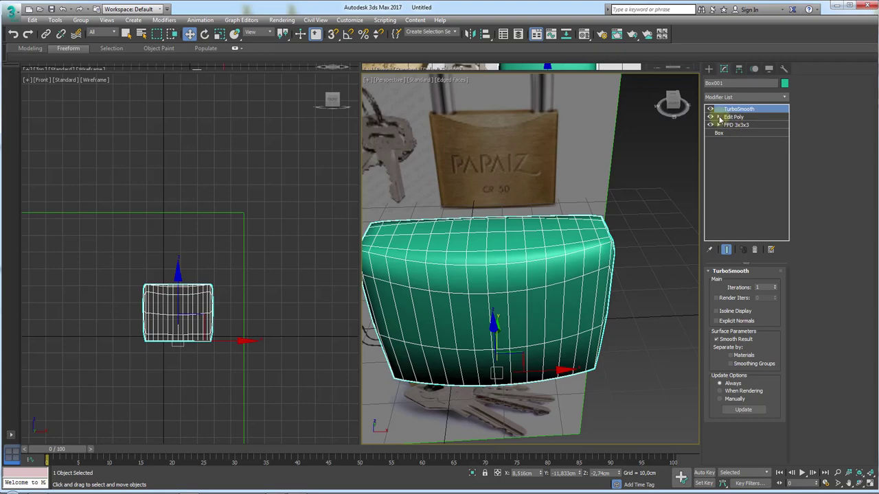
Step: Return to Edit Poly edge editing with Show End Result turned off
click(720, 118)
click(736, 133)
mouse_move(608, 281)
alt+middle_down()
mouse_move(609, 261)
mouse_move(631, 271)
alt+middle_up()
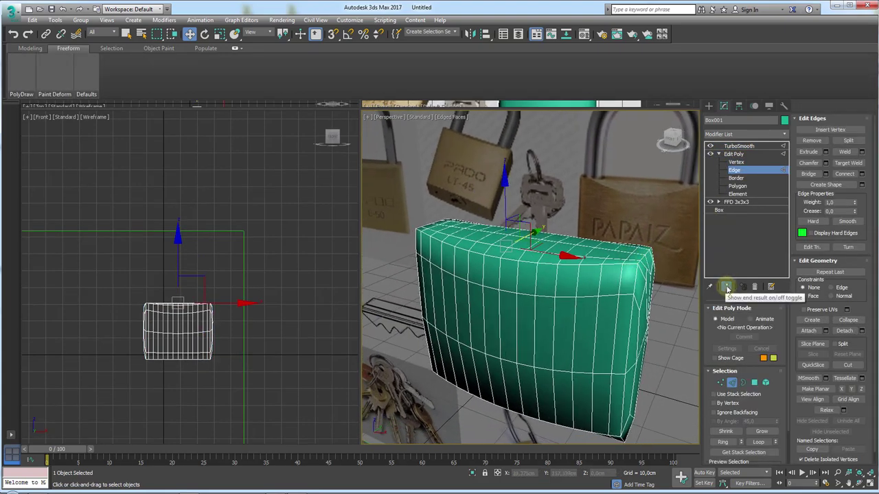
click(726, 287)
mouse_move(647, 320)
alt+middle_down()
mouse_move(609, 318)
mouse_move(649, 361)
mouse_move(684, 355)
mouse_move(655, 324)
mouse_move(650, 290)
alt+middle_up()
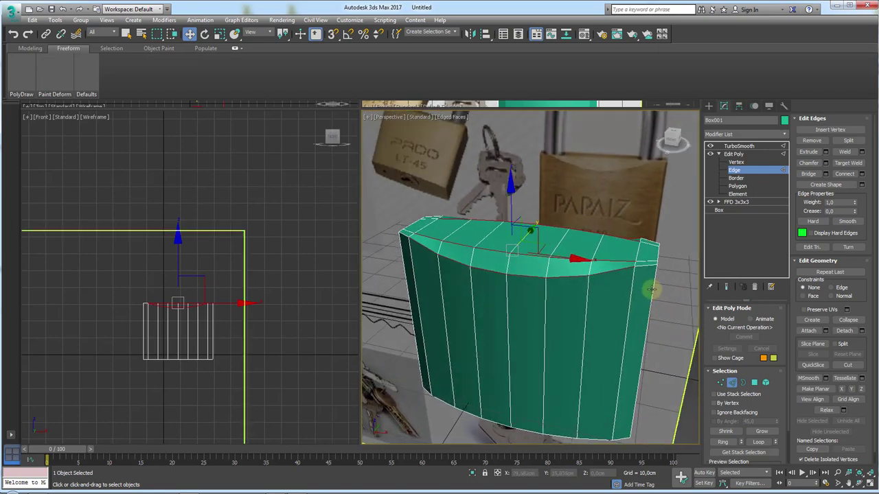
Step: Lower the selected top edge loop slightly and select an edge near the side corner
mouse_move(621, 267)
mouse_down()
mouse_move(627, 270)
mouse_move(614, 256)
mouse_move(619, 242)
mouse_move(661, 295)
mouse_up()
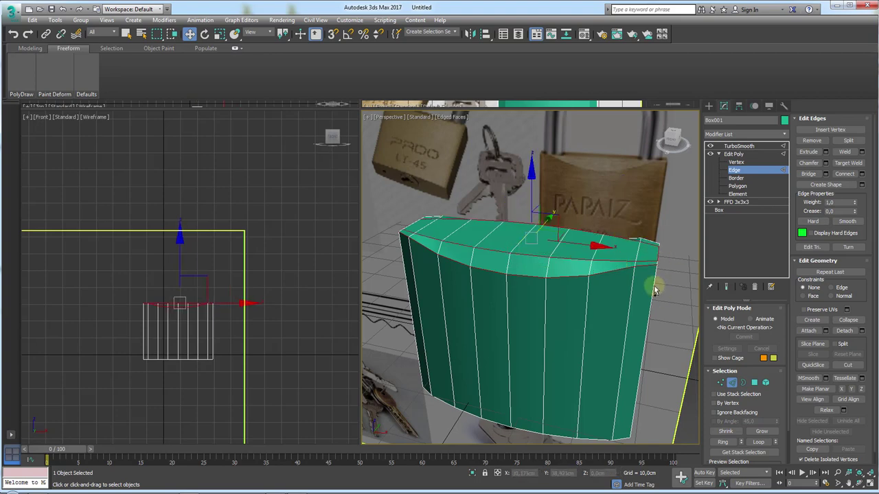
mouse_move(653, 286)
alt+middle_down()
mouse_move(602, 407)
mouse_move(579, 300)
mouse_move(535, 311)
alt+middle_up()
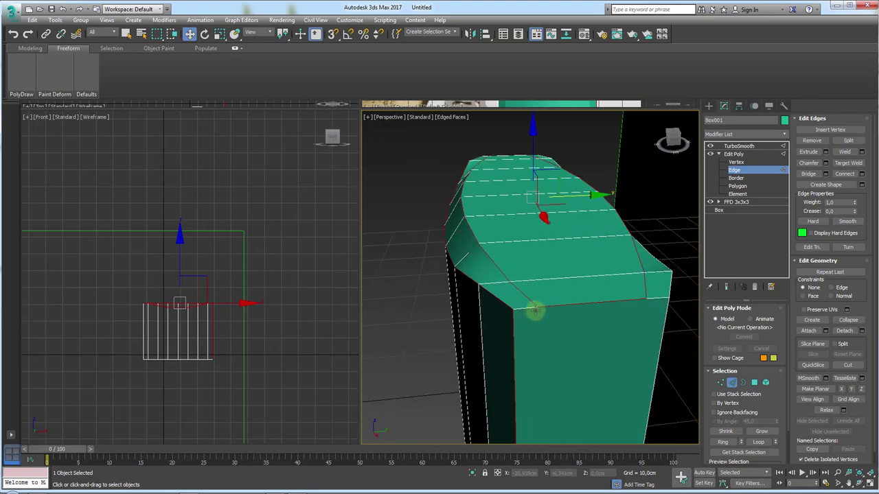
click(528, 309)
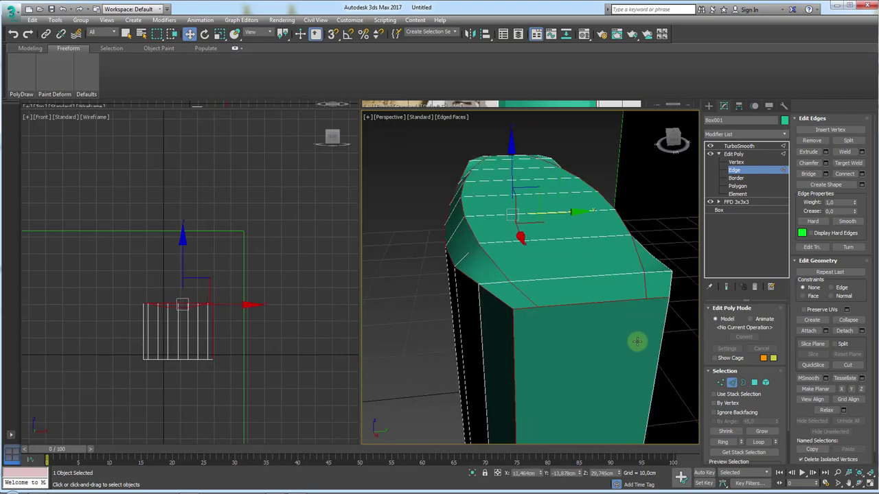
alt+middle_drag(636, 341, 601, 293)
Step: Try the Cut tool on the front face, then select an edge at the box's bottom
click(564, 268)
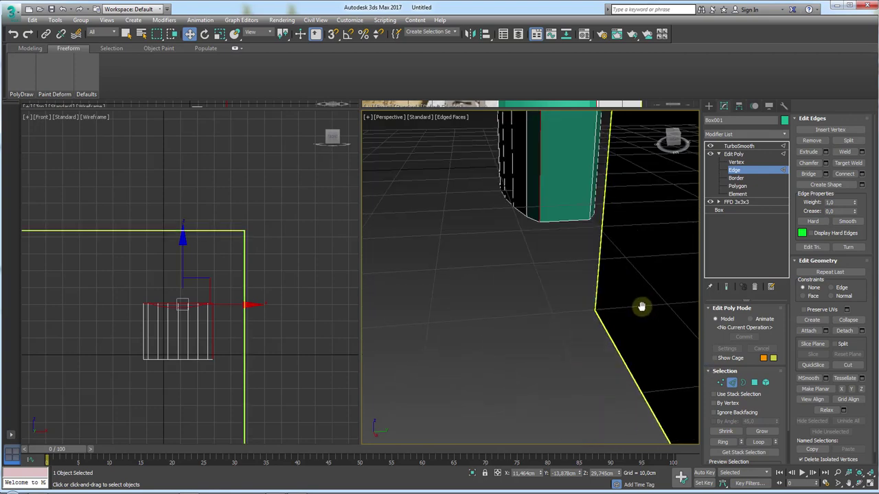
middle_drag(648, 374, 570, 238)
scroll(569, 238, up, 3)
scroll(573, 222, up, 2)
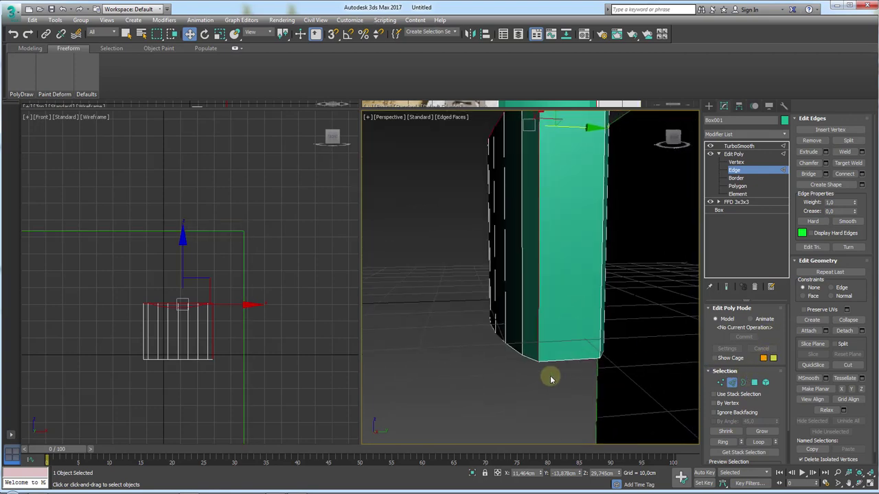
click(569, 367)
Step: Connect the bottom cap edges with 2 segments pinched to 64, then switch to Vertex level
key(z)
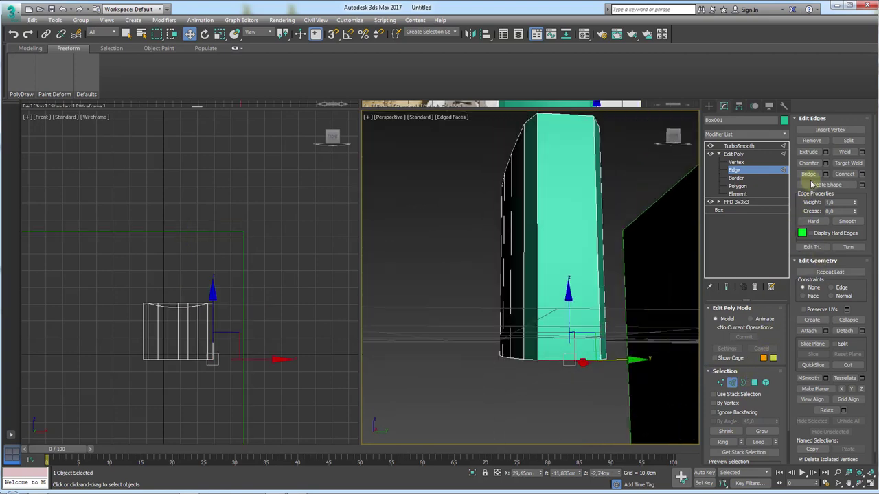
alt+middle_drag(672, 340, 659, 320)
click(727, 441)
alt+middle_drag(600, 403, 562, 323)
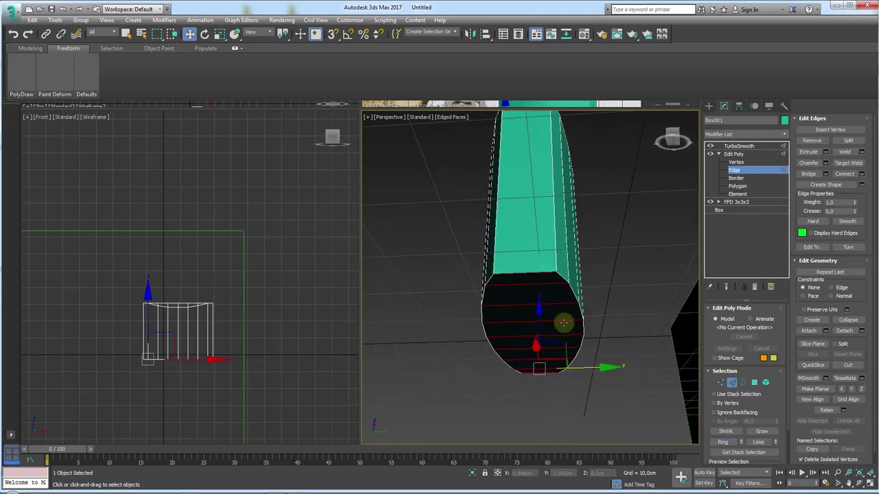
click(861, 174)
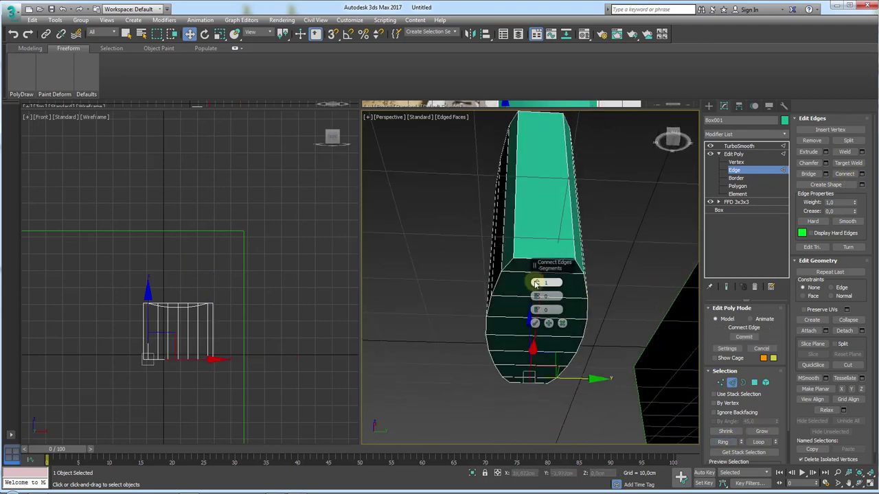
click(536, 283)
drag(536, 295, 536, 266)
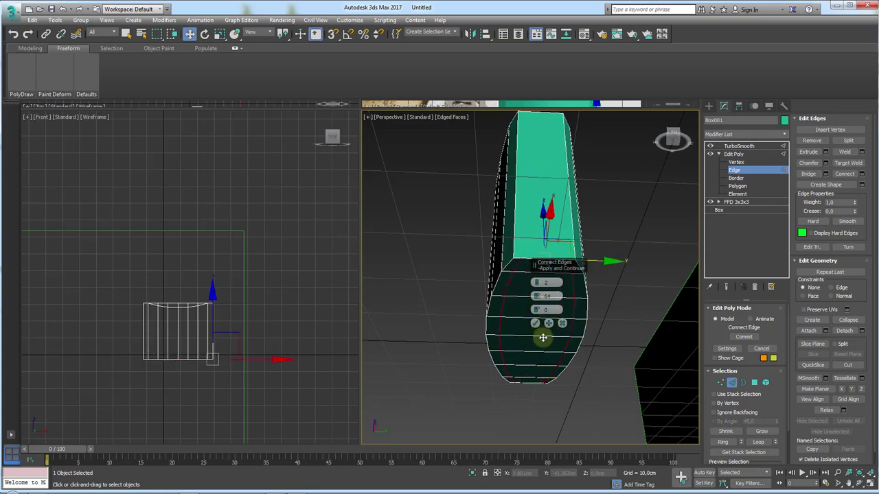
click(534, 322)
click(720, 382)
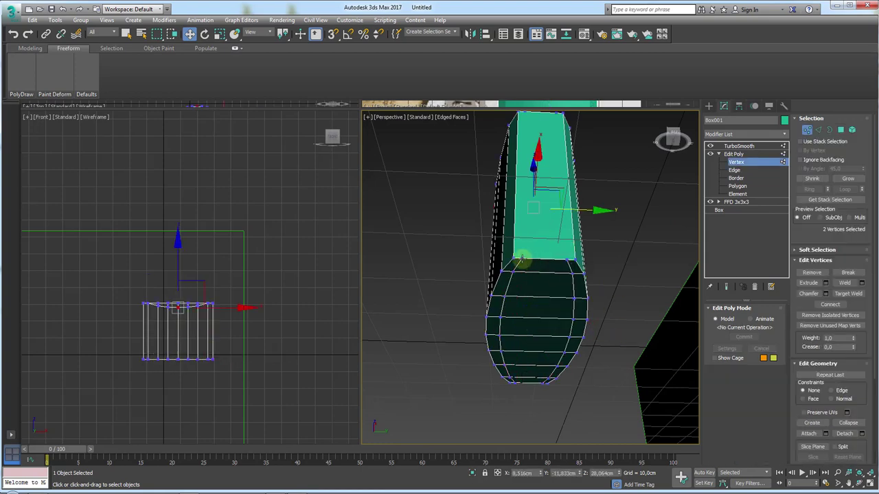
Step: Connect a top and bottom vertex pair on the front face with a vertical edge
middle_drag(526, 137, 518, 166)
click(519, 166)
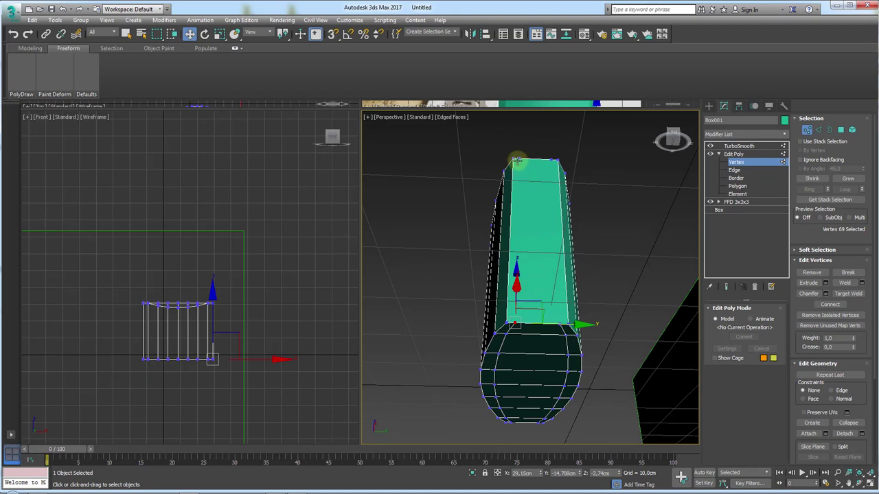
ctrl+click(551, 164)
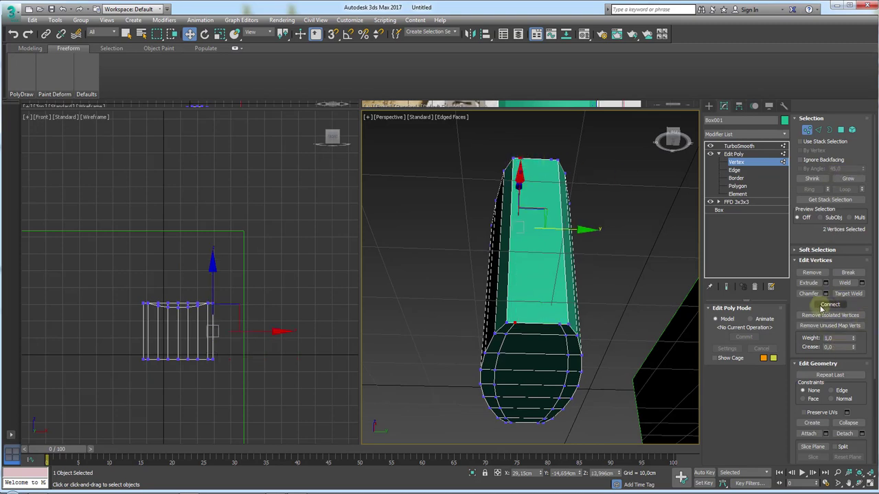
click(828, 305)
click(551, 163)
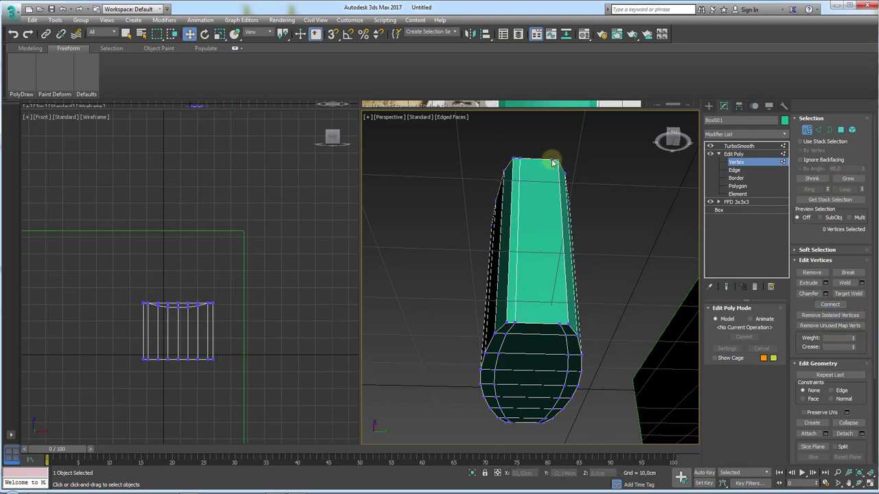
click(550, 161)
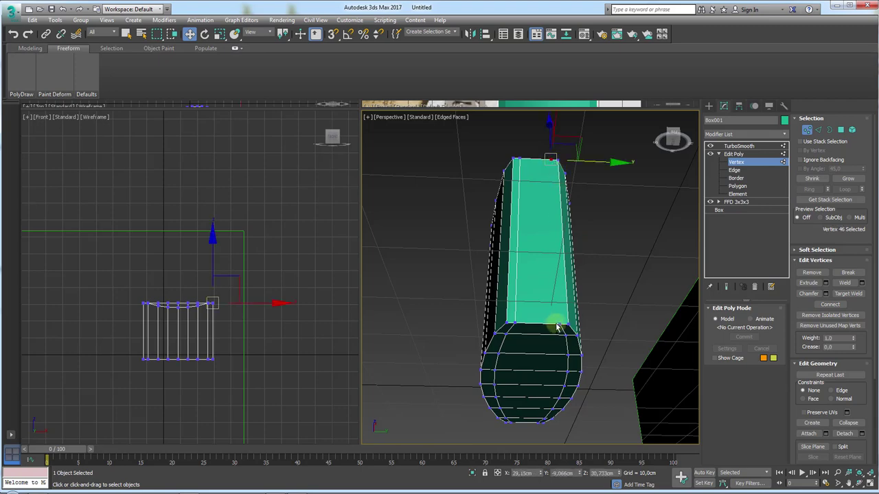
ctrl+click(583, 333)
Step: Connect the top-left and bottom-left vertices, select the next pair, then exit to object level
alt+middle_drag(613, 309, 553, 251)
scroll(575, 231, up, 5)
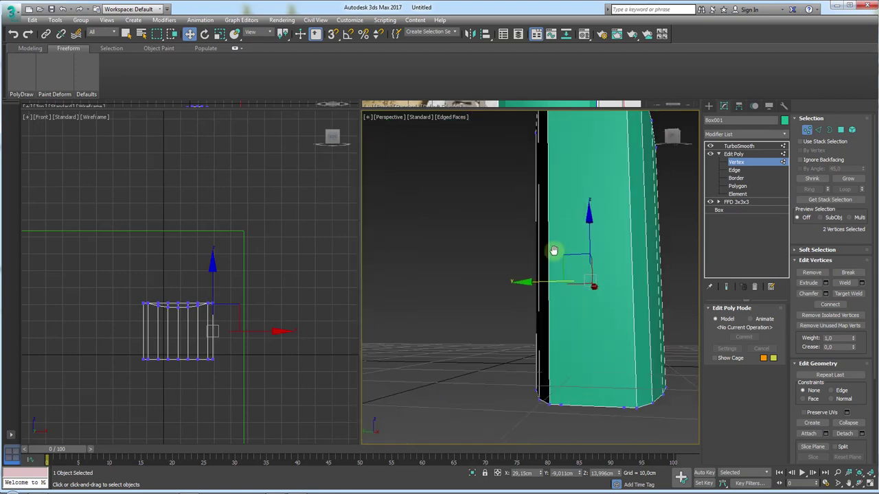
scroll(553, 251, down, 3)
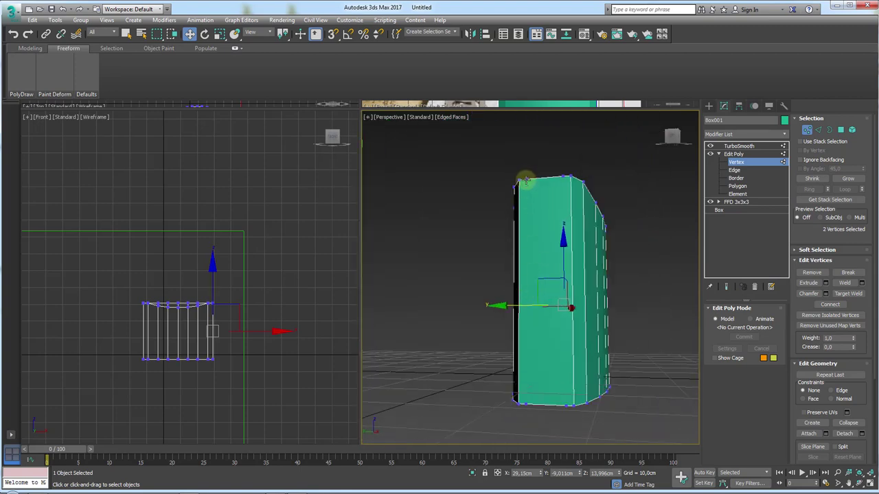
click(525, 180)
ctrl+click(524, 403)
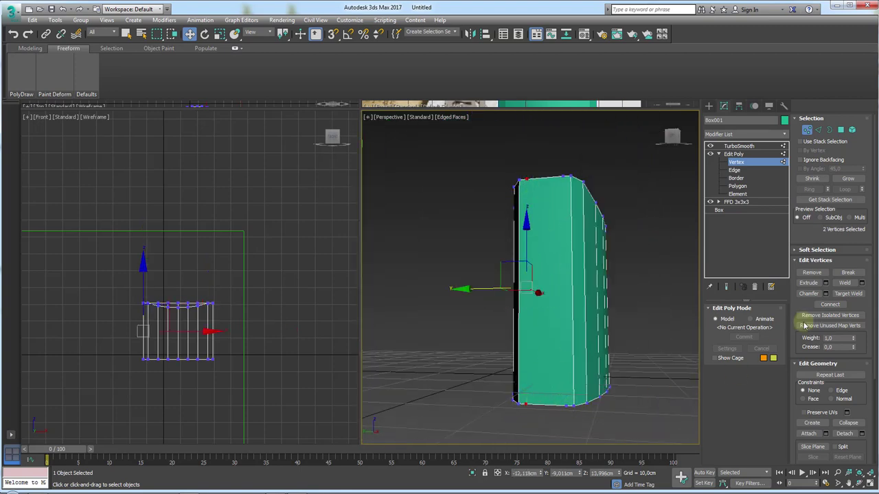
click(832, 305)
click(562, 182)
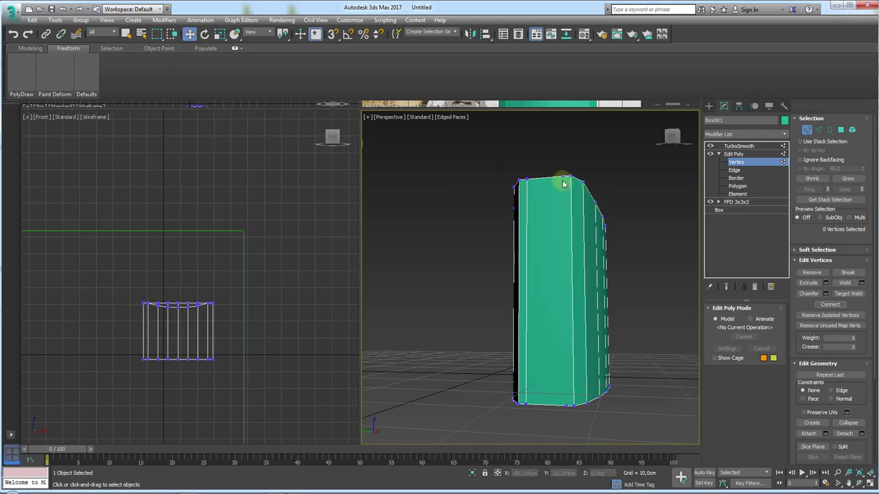
click(561, 177)
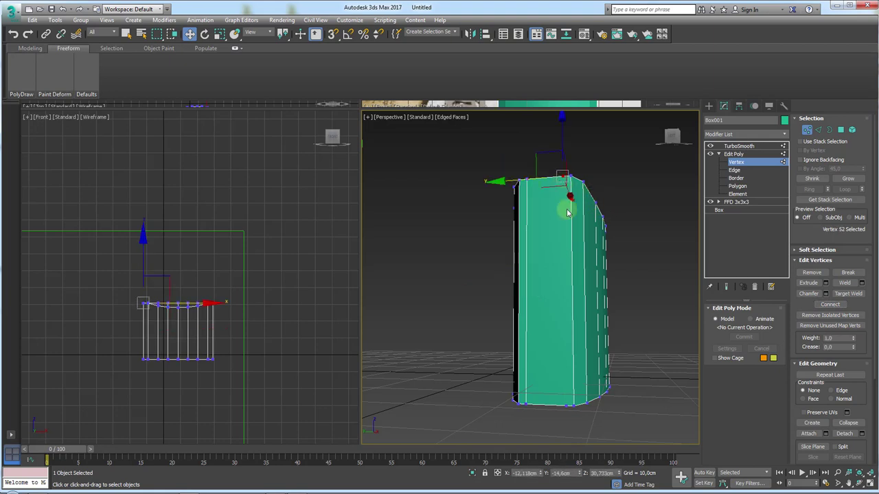
ctrl+click(566, 403)
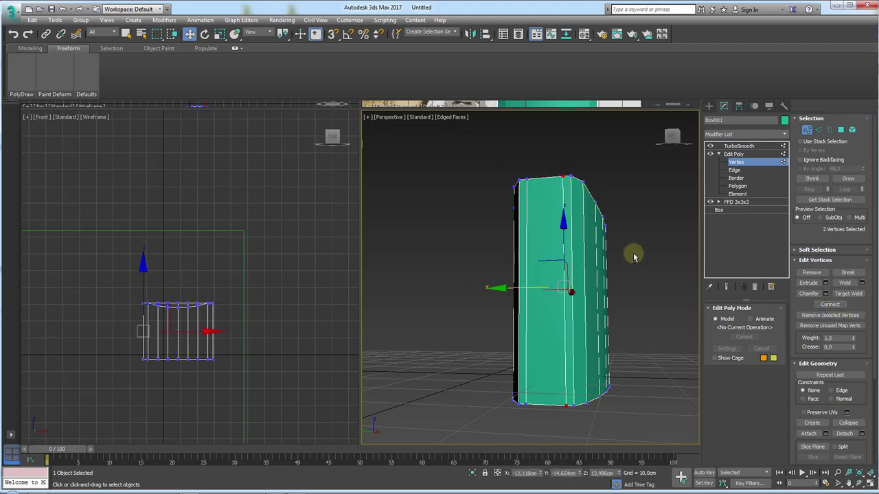
click(732, 153)
Step: Preview the TurboSmooth result in a maximized Perspective view, then return to Edit Poly edge level
key(z)
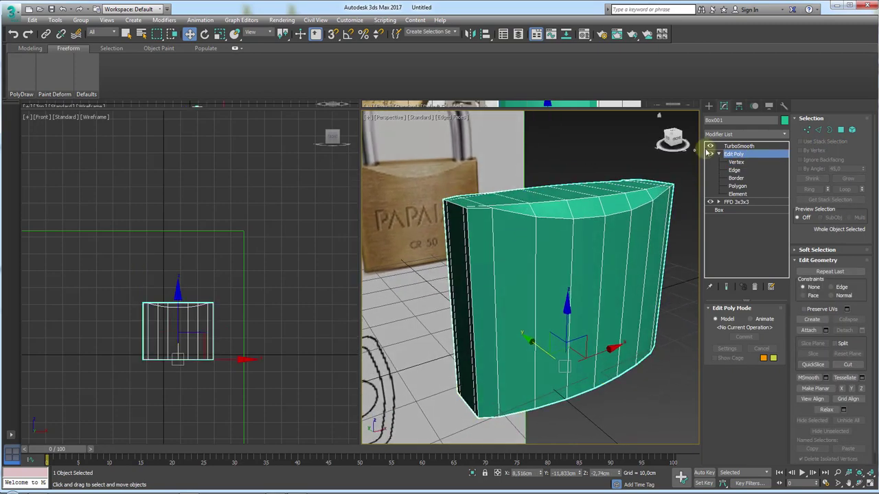
click(739, 146)
mouse_move(687, 166)
alt+middle_down()
mouse_move(632, 149)
mouse_move(577, 178)
alt+middle_up()
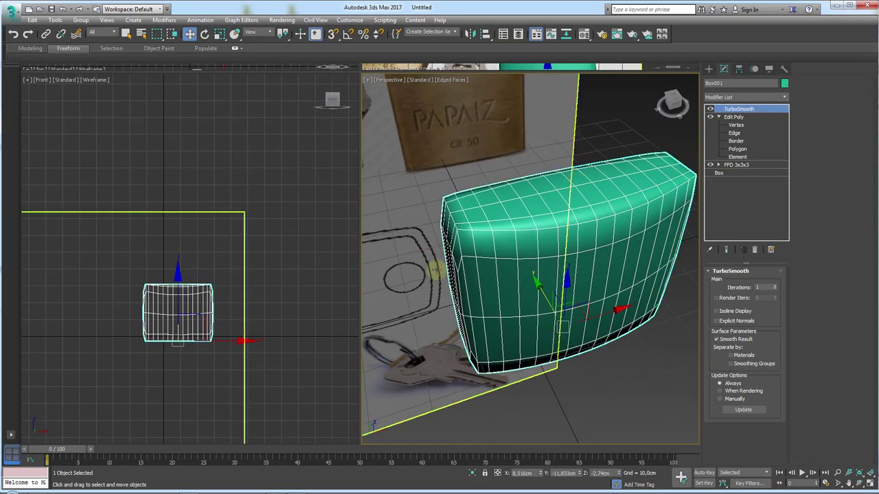
click(870, 485)
scroll(638, 268, down, 2)
click(736, 132)
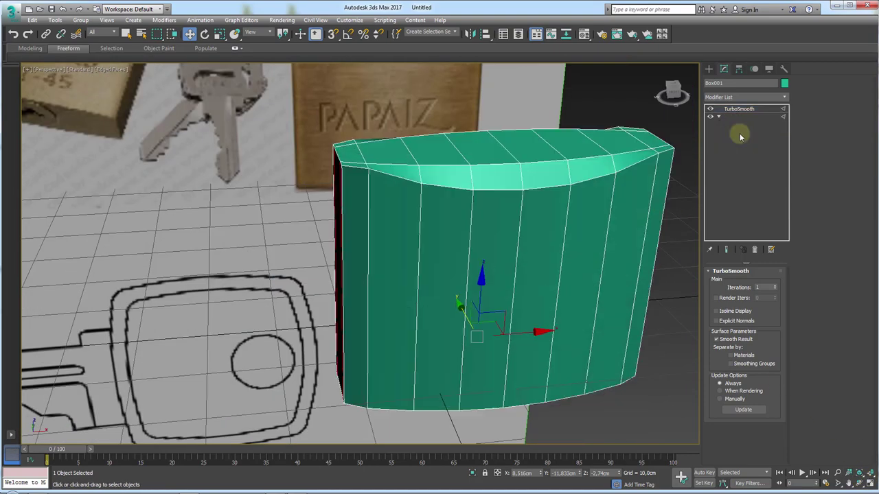
scroll(597, 236, down, 2)
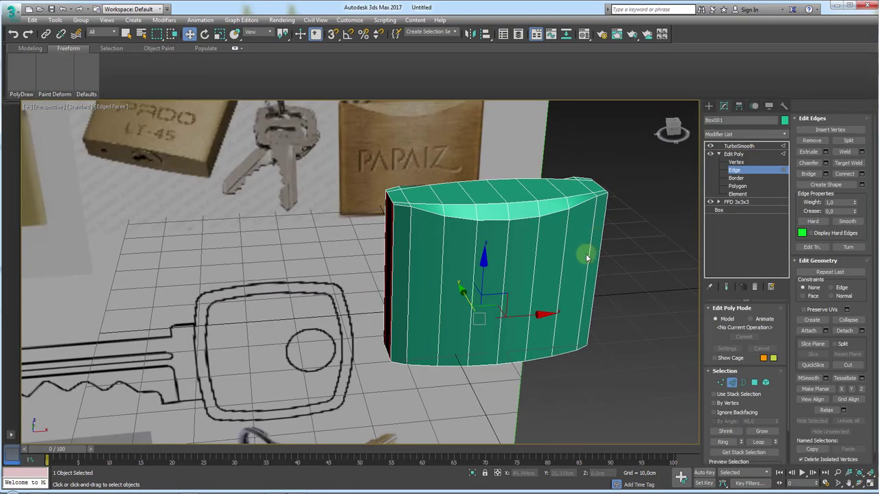
Step: Double-click to select the top cap edge loop, then another loop on the box
alt+middle_drag(539, 264, 584, 253)
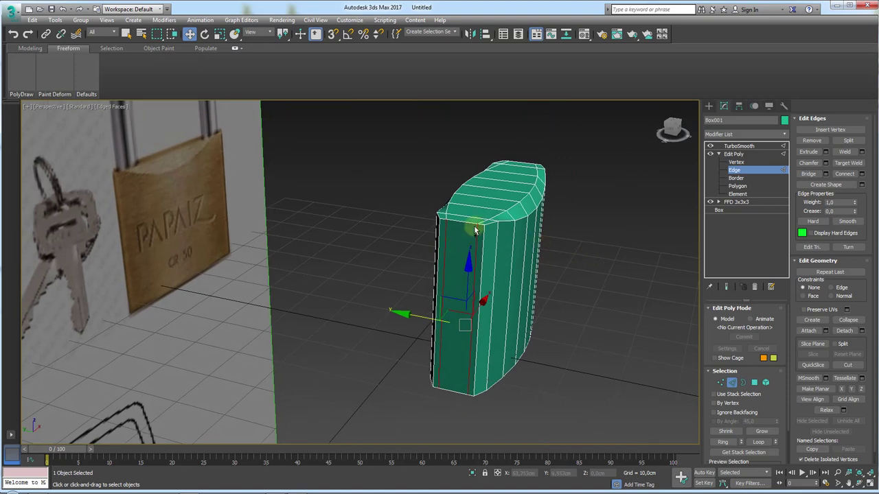
middle_drag(516, 265, 522, 284)
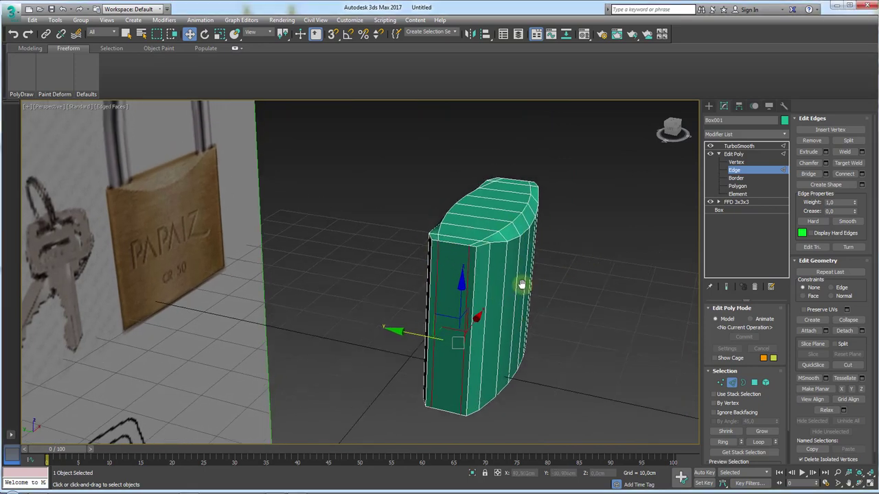
scroll(521, 284, up, 2)
double_click(476, 230)
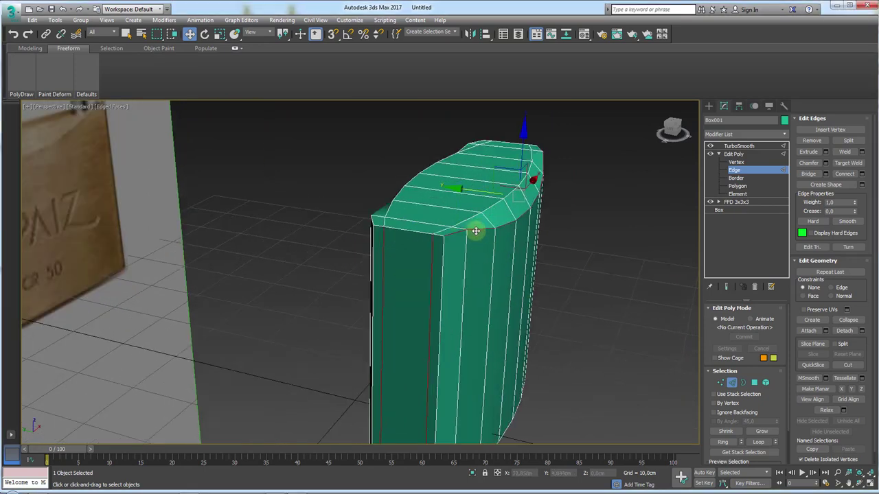
double_click(427, 235)
alt+middle_drag(419, 231, 514, 230)
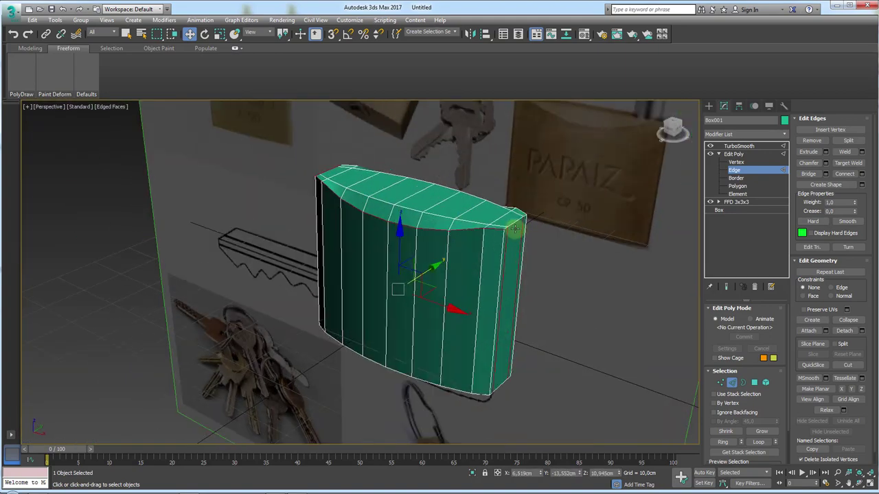
scroll(514, 229, up, 2)
Step: Select and deselect the rightmost vertical edge, then orbit to inspect the underside
ctrl+click(503, 236)
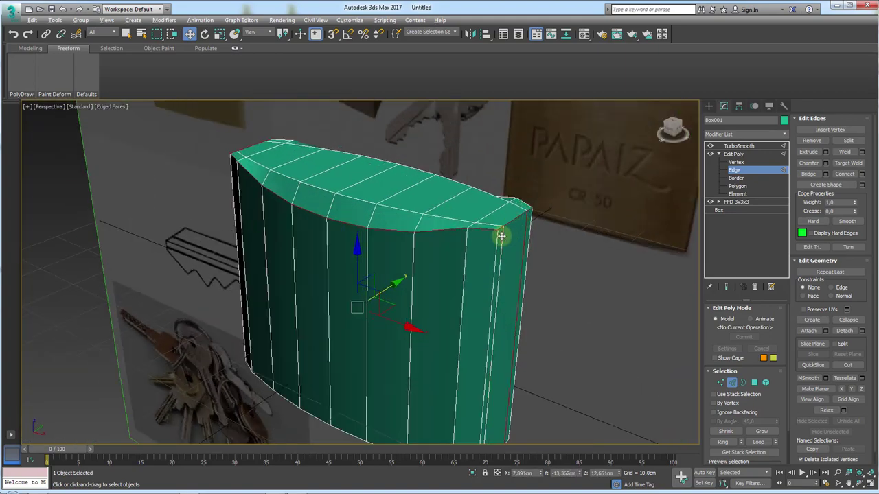
alt+click(524, 238)
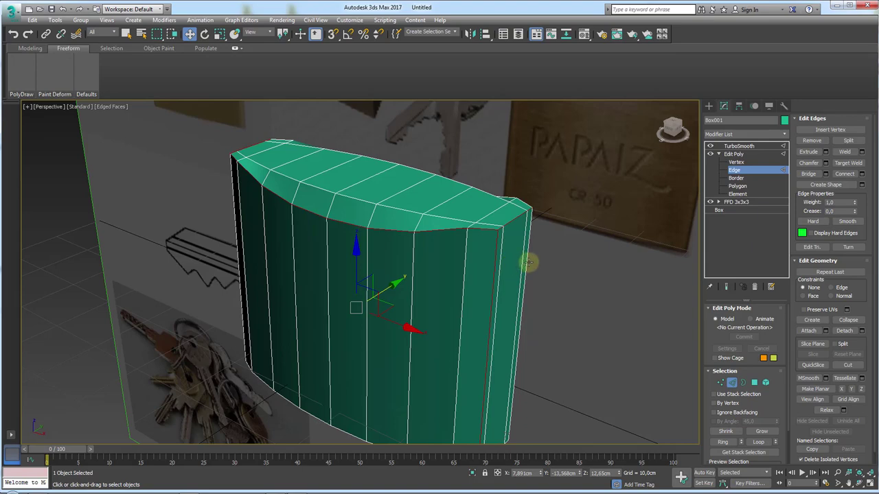
mouse_move(529, 262)
alt+middle_down()
mouse_move(554, 300)
mouse_move(542, 311)
mouse_move(565, 282)
mouse_move(544, 247)
alt+middle_up()
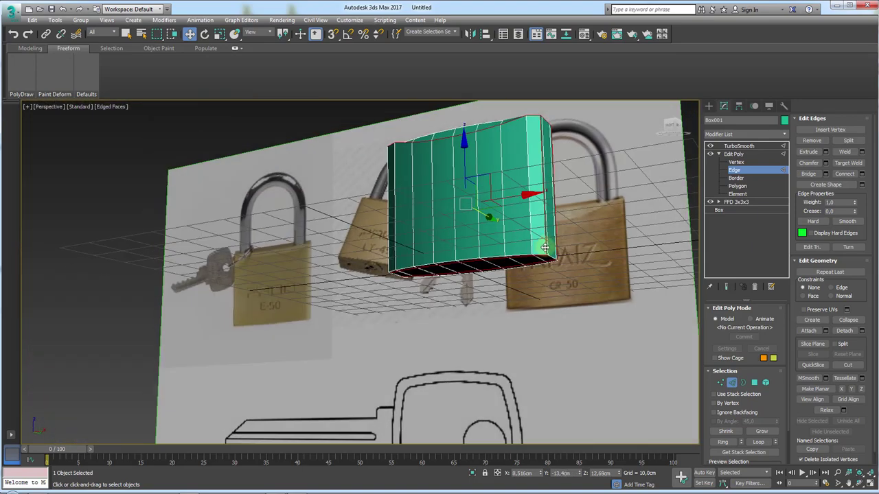
scroll(542, 253, up, 3)
scroll(541, 258, up, 2)
scroll(543, 256, up, 2)
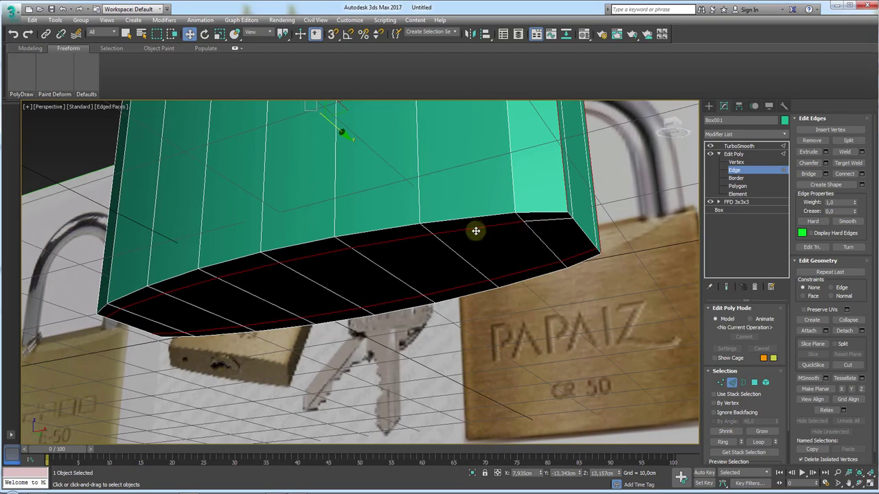
mouse_move(476, 230)
alt+middle_down()
mouse_move(520, 277)
mouse_move(359, 219)
alt+middle_up()
mouse_move(233, 224)
alt+middle_down()
mouse_move(245, 200)
mouse_move(359, 274)
mouse_move(349, 281)
mouse_move(409, 286)
mouse_move(345, 312)
mouse_move(286, 286)
mouse_move(359, 294)
mouse_move(288, 290)
alt+middle_up()
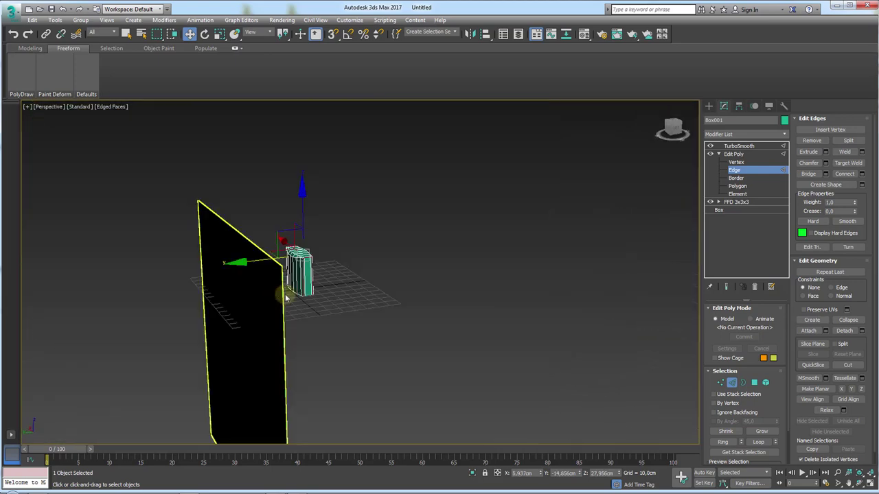
scroll(306, 292, up, 5)
scroll(316, 295, up, 4)
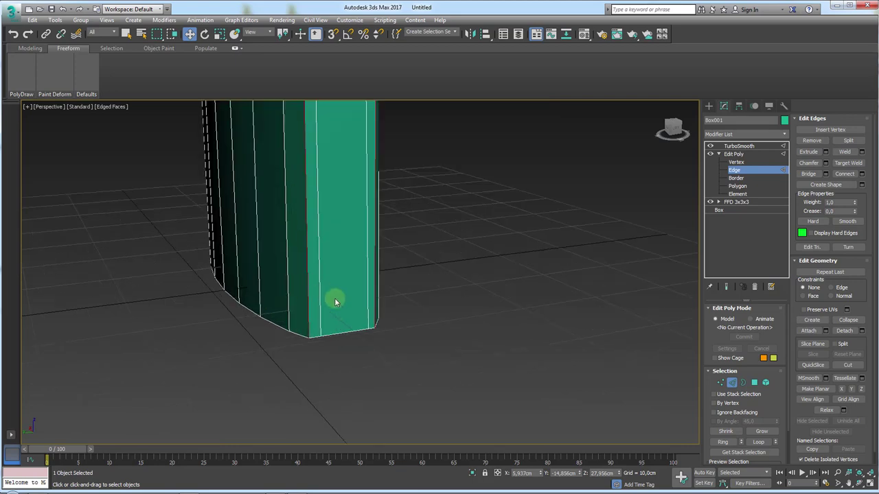
mouse_move(288, 315)
alt+middle_down()
mouse_move(351, 299)
mouse_move(410, 418)
alt+middle_up()
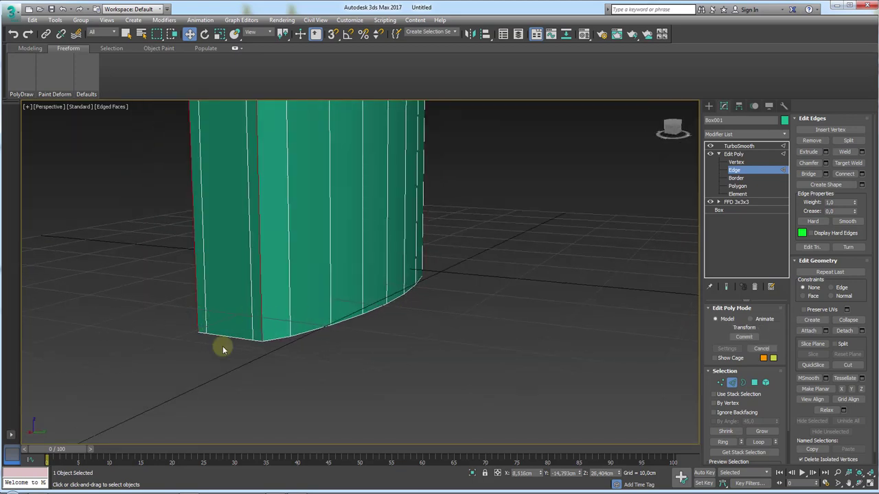
mouse_move(222, 347)
alt+middle_down()
mouse_move(348, 269)
mouse_move(308, 268)
mouse_move(376, 290)
mouse_move(379, 314)
mouse_move(286, 296)
mouse_move(274, 308)
mouse_move(290, 243)
alt+middle_up()
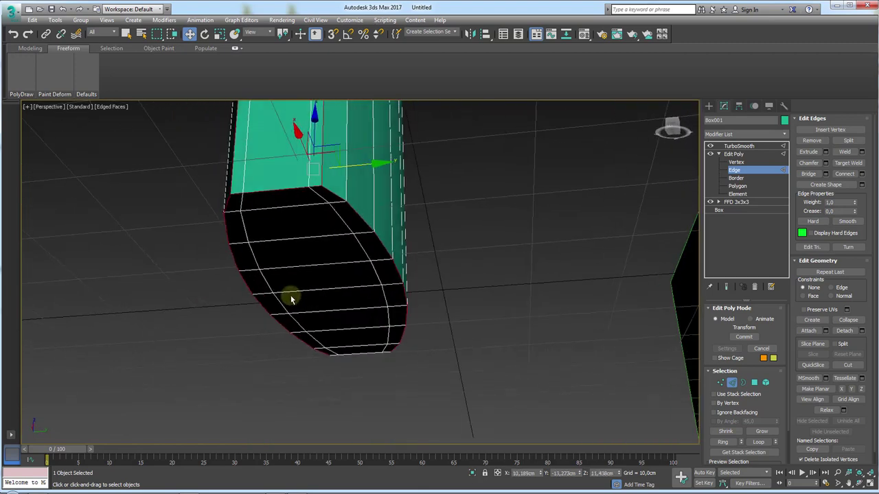
mouse_move(291, 295)
alt+middle_down()
mouse_move(314, 311)
mouse_move(319, 357)
mouse_move(439, 284)
mouse_move(290, 243)
mouse_move(304, 263)
mouse_move(506, 255)
mouse_move(475, 251)
mouse_move(479, 343)
mouse_move(355, 296)
mouse_move(410, 309)
alt+middle_up()
Step: In wireframe, select a top rim edge and reposition it down, outward, then slightly up
key(F3)
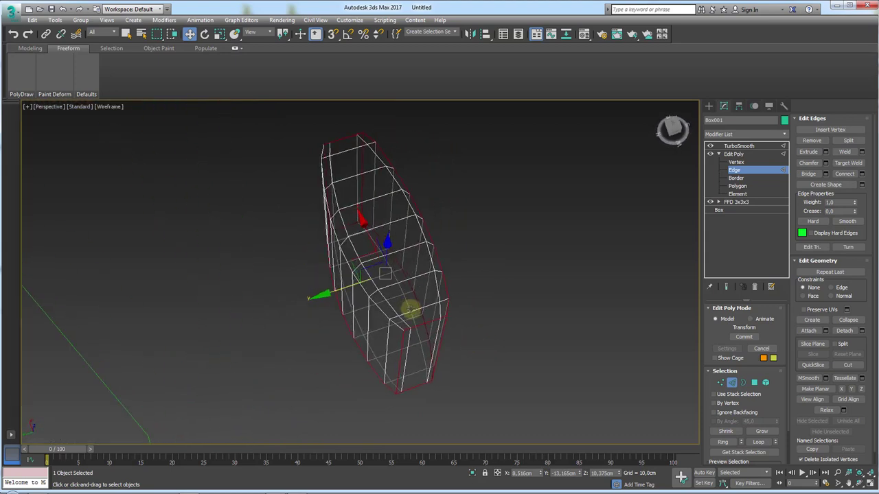
drag(390, 325, 369, 287)
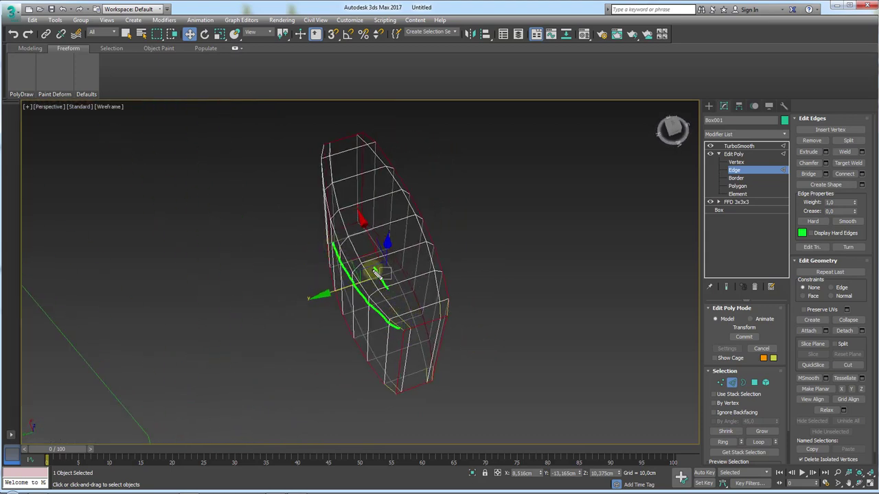
click(371, 283)
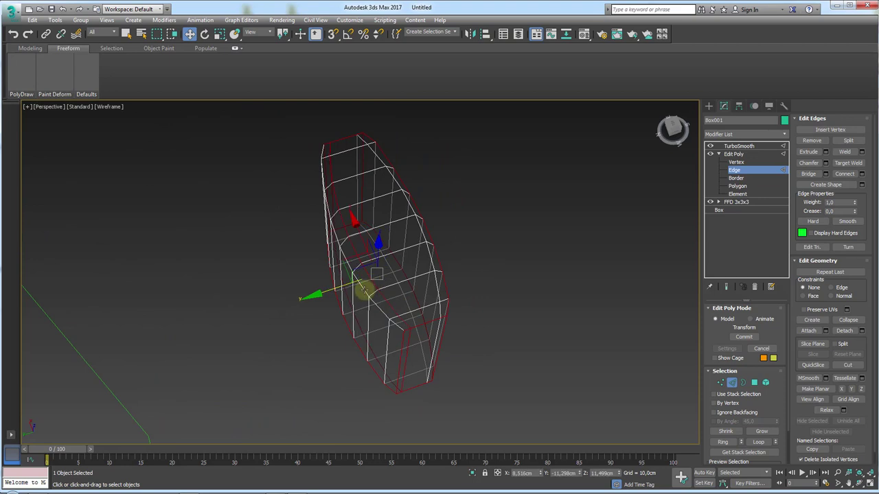
click(363, 290)
scroll(373, 300, up, 3)
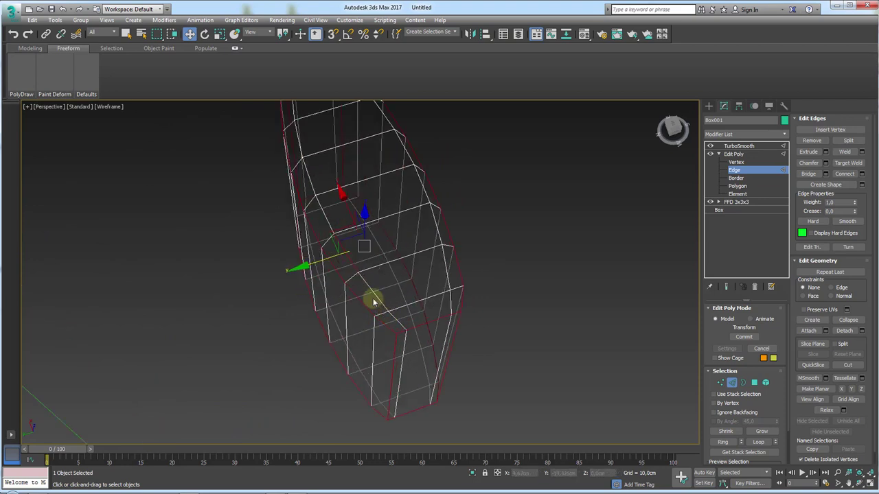
mouse_move(344, 255)
mouse_down()
mouse_move(385, 304)
mouse_move(346, 254)
mouse_up()
drag(320, 213, 317, 189)
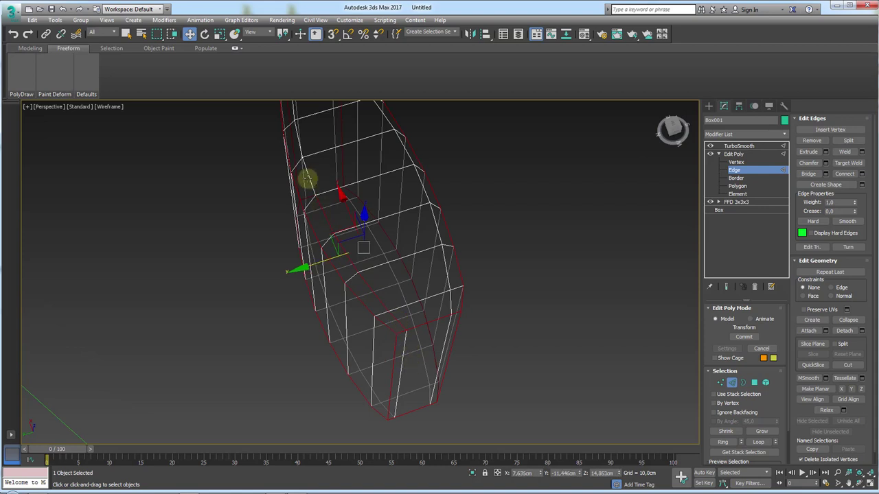
mouse_move(300, 116)
middle_down()
mouse_move(336, 220)
mouse_move(479, 386)
middle_up()
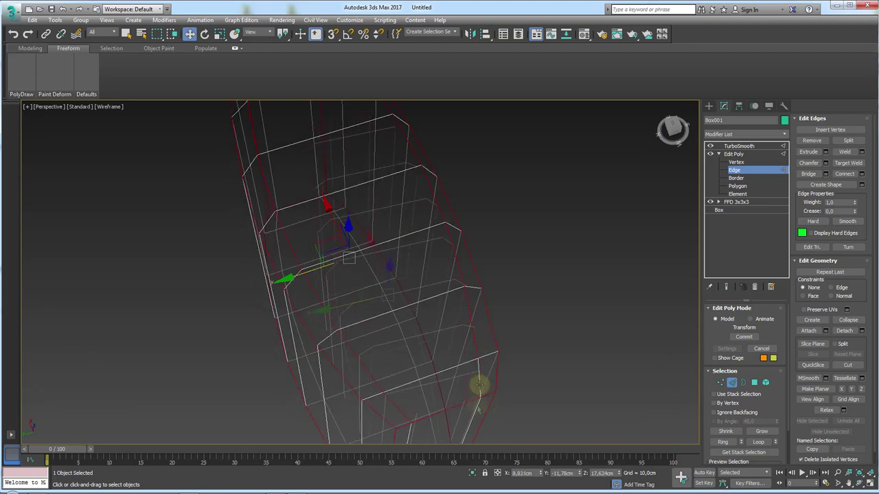
Step: Preview the TurboSmoothed body in shaded view with edge faces hidden
key(F3)
alt+middle_drag(478, 386, 446, 321)
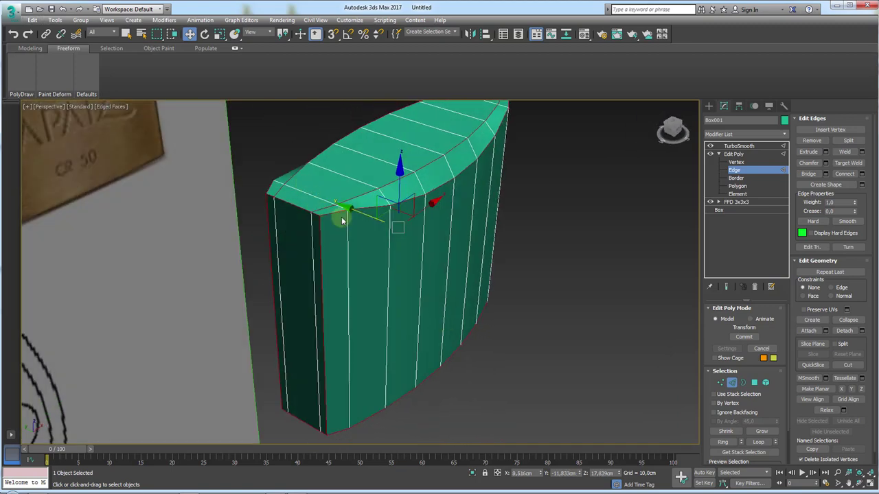
alt+middle_drag(341, 220, 359, 249)
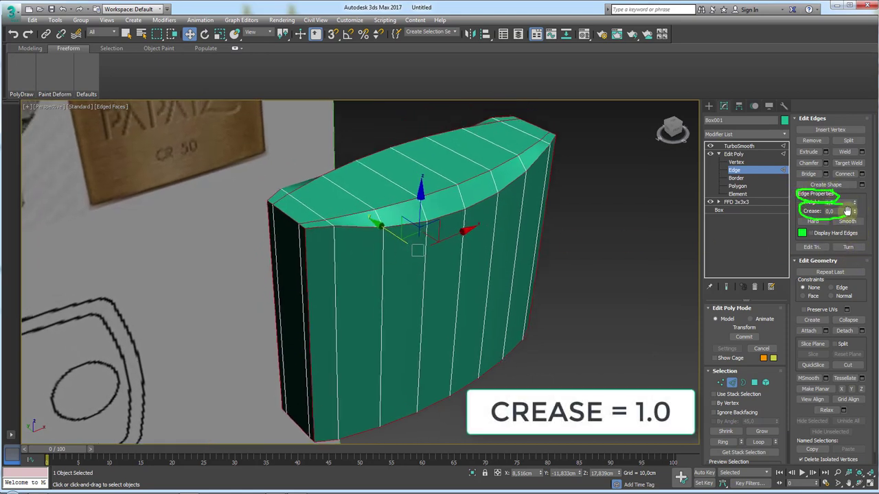
click(734, 154)
click(740, 146)
mouse_move(623, 164)
alt+middle_down()
mouse_move(620, 186)
mouse_move(513, 238)
mouse_move(513, 253)
mouse_move(457, 232)
mouse_move(503, 189)
mouse_move(555, 198)
mouse_move(565, 251)
mouse_move(527, 321)
mouse_move(498, 320)
mouse_move(497, 281)
mouse_move(524, 255)
mouse_move(532, 205)
mouse_move(531, 258)
alt+middle_up()
key(F4)
Step: Turn off TurboSmooth's display and open Edit Poly at Vertex level
scroll(539, 201, up, 5)
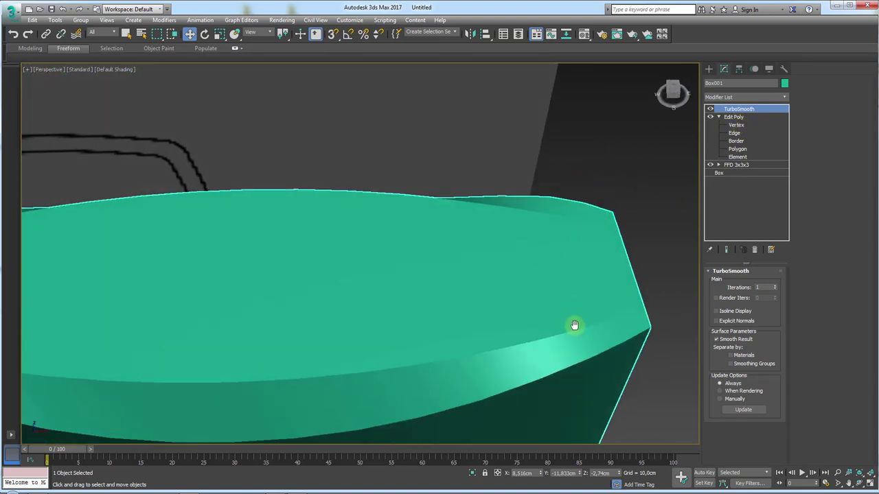
scroll(548, 358, down, 5)
middle_drag(565, 315, 562, 311)
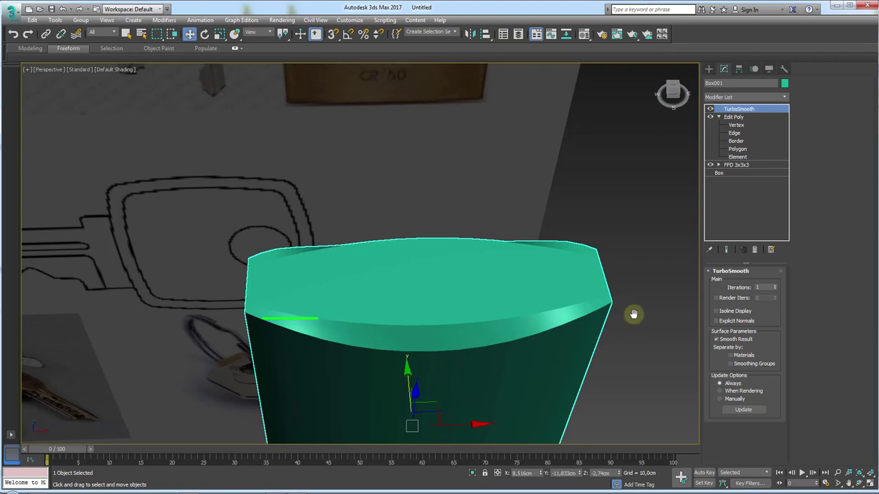
click(711, 109)
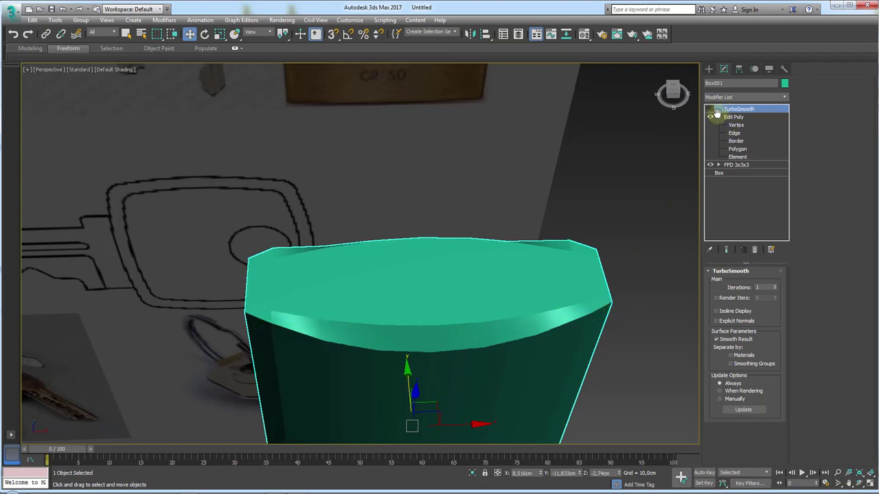
click(736, 124)
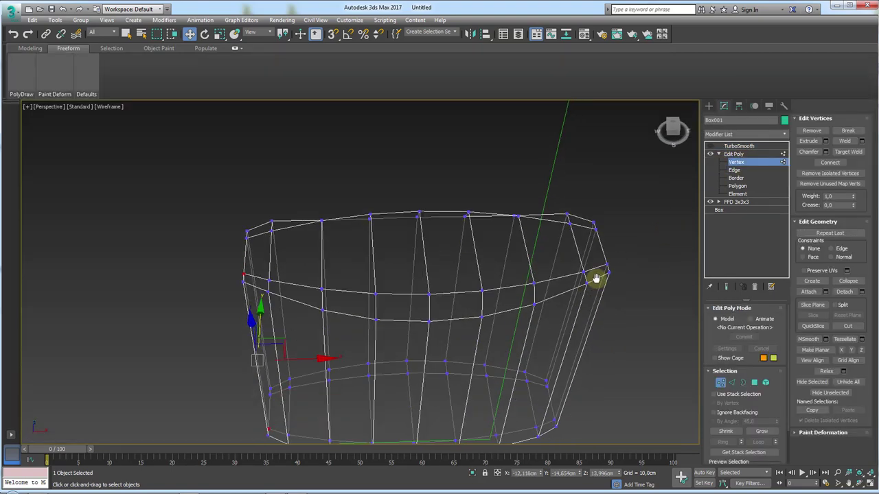
Step: Target Weld the stray top-rim corner vertices, then return to whole-object level
scroll(594, 272, up, 3)
scroll(579, 252, up, 2)
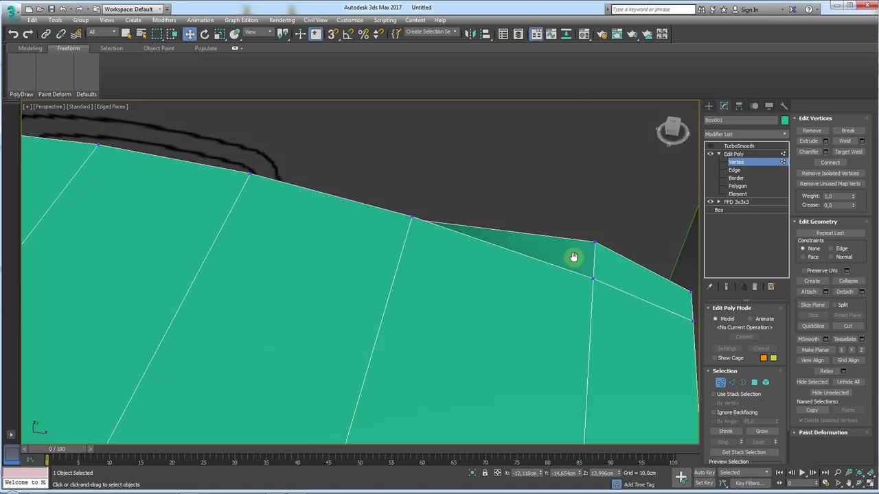
scroll(575, 256, down, 2)
scroll(578, 339, down, 1)
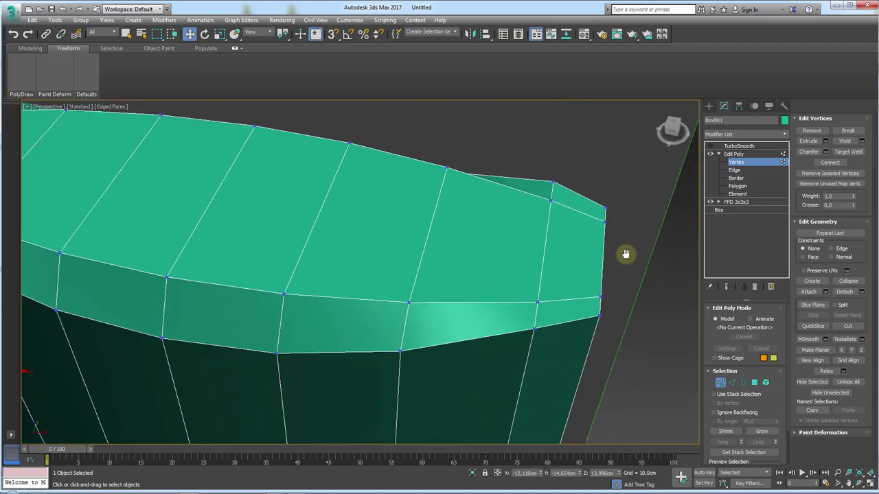
click(849, 151)
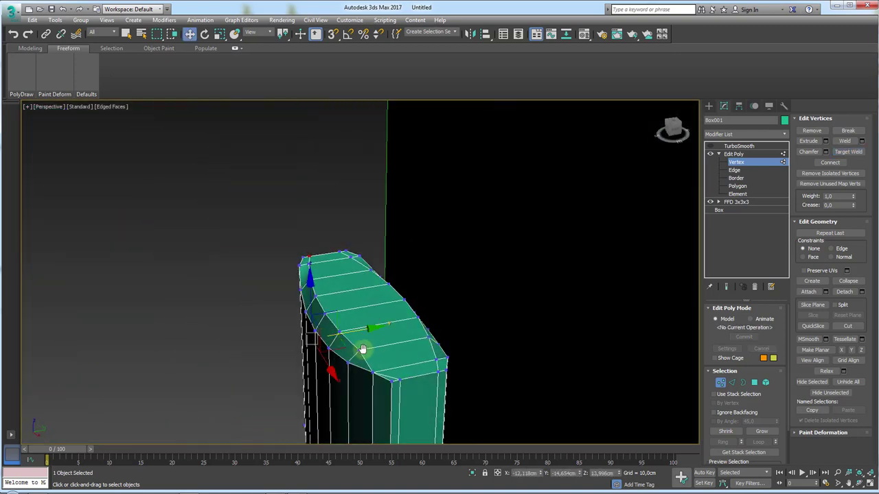
scroll(371, 347, up, 2)
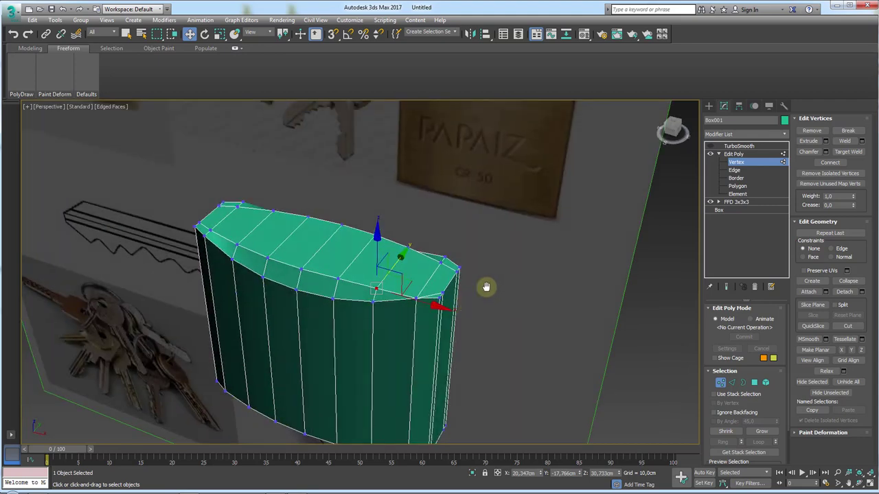
click(728, 155)
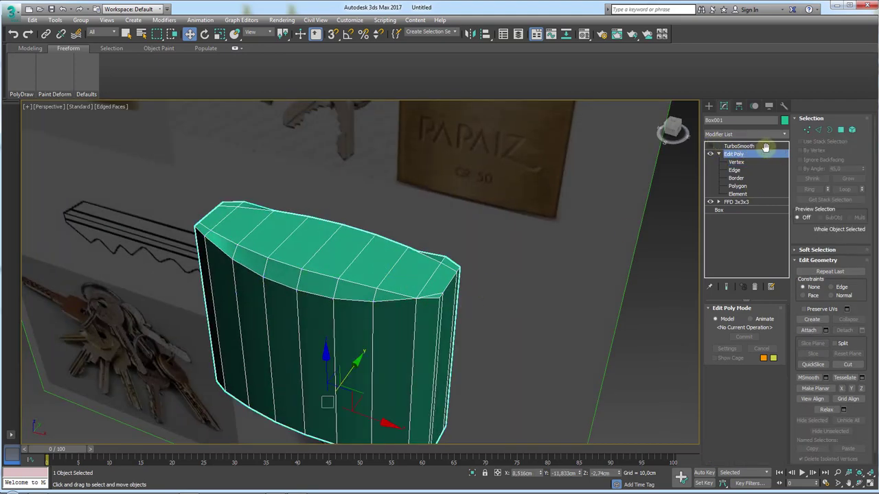
Step: Add a Symmetry modifier above Edit Poly
click(786, 132)
drag(783, 147, 783, 431)
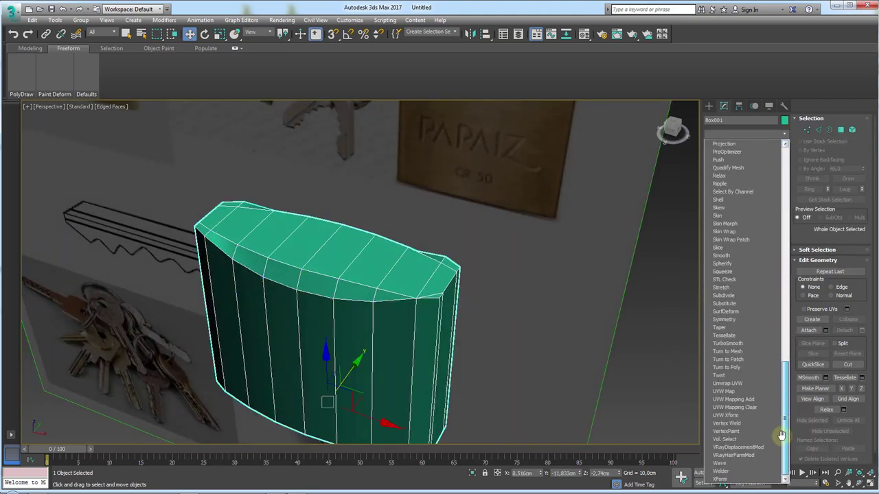
click(723, 319)
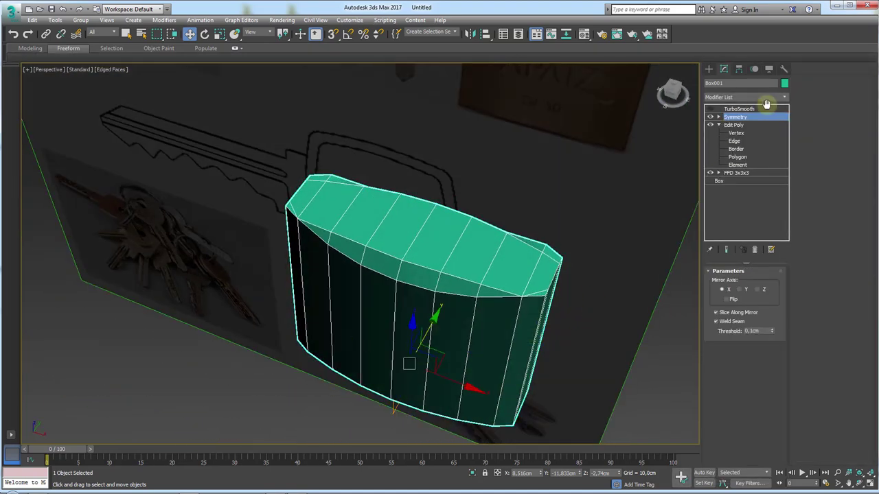
Step: Add a second Symmetry modifier mirroring across Y with Flip enabled
click(785, 96)
drag(784, 180, 784, 415)
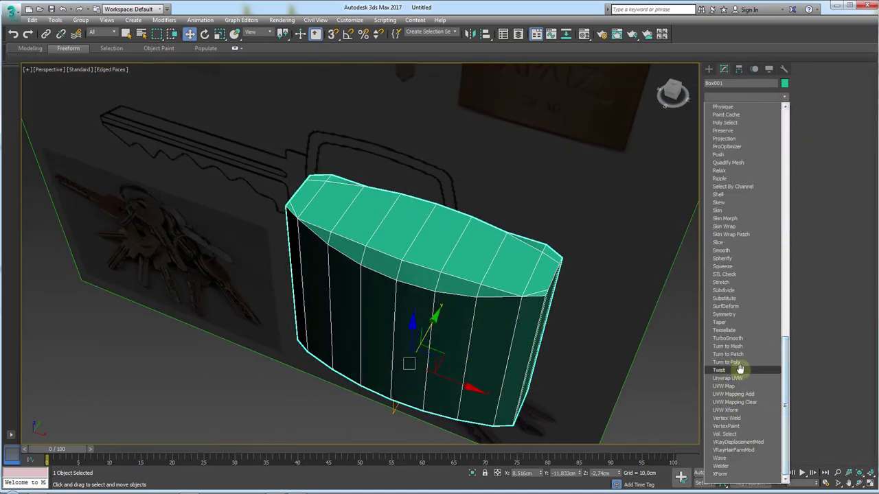
click(726, 314)
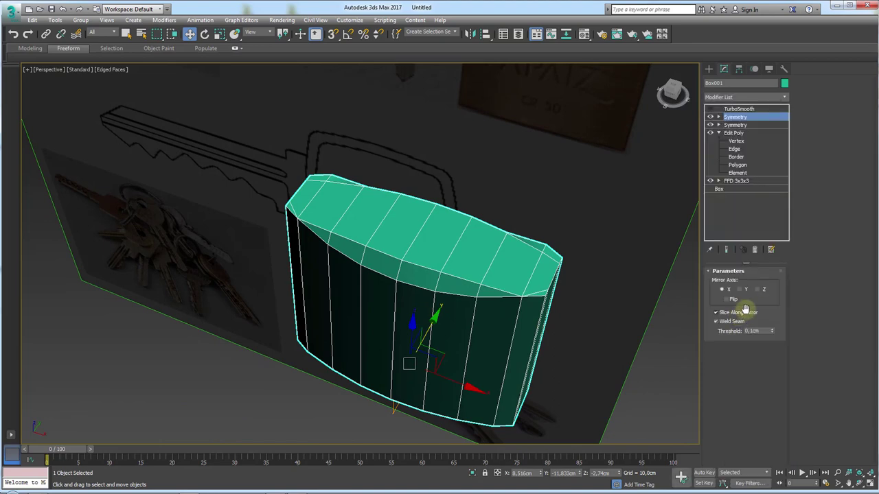
click(738, 288)
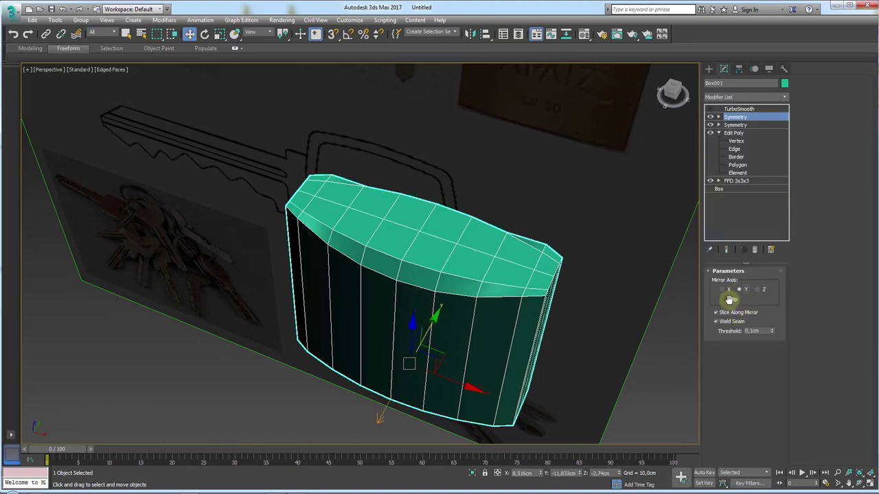
click(728, 299)
mouse_move(542, 320)
alt+middle_down()
mouse_move(473, 292)
mouse_move(576, 269)
mouse_move(554, 308)
mouse_move(497, 288)
mouse_move(669, 166)
alt+middle_up()
Step: Switch the body's Edit Poly to Edge level and select the edge loop around the body
click(736, 141)
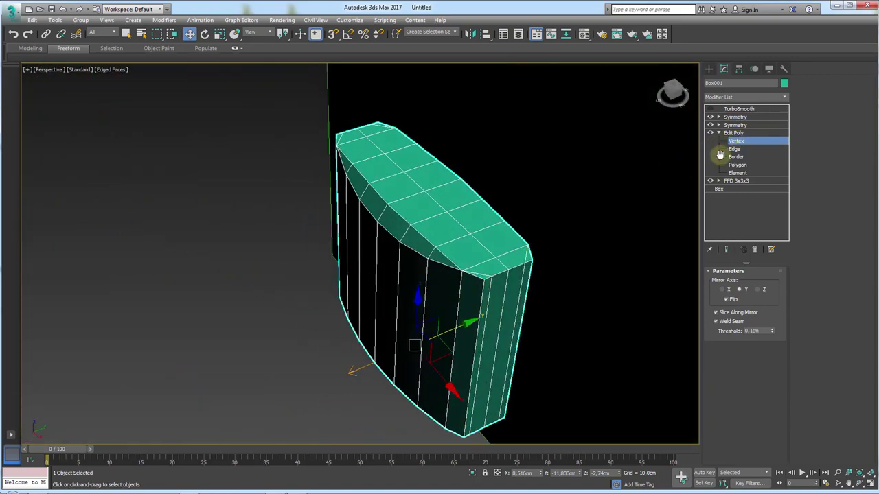
scroll(499, 320, up, 3)
scroll(500, 320, up, 2)
middle_drag(499, 320, 508, 272)
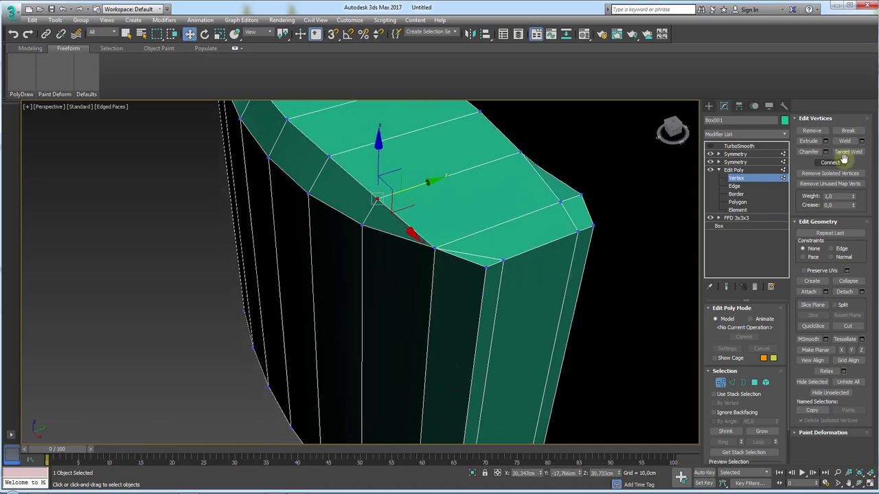
click(735, 382)
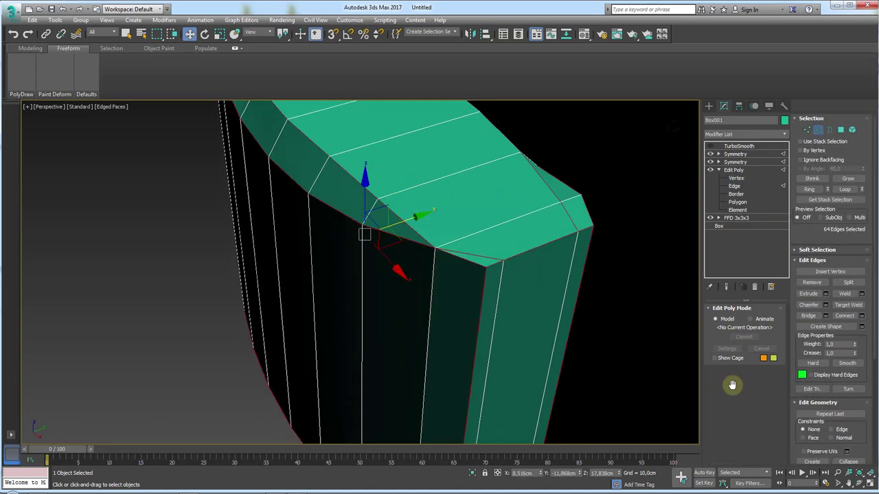
double_click(484, 258)
scroll(484, 257, down, 1)
scroll(499, 252, down, 2)
scroll(480, 273, down, 2)
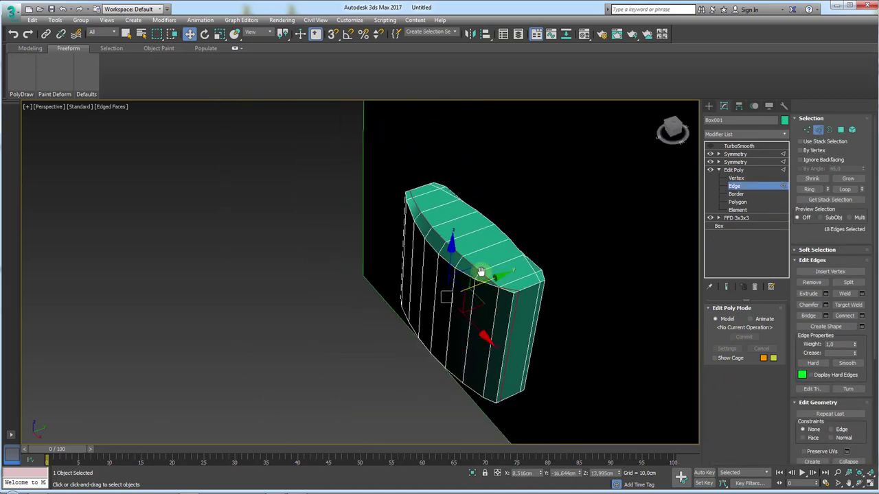
Step: Trim the selection to six edges on the body's front and remove them
drag(361, 173, 486, 297)
alt+middle_drag(486, 296, 461, 376)
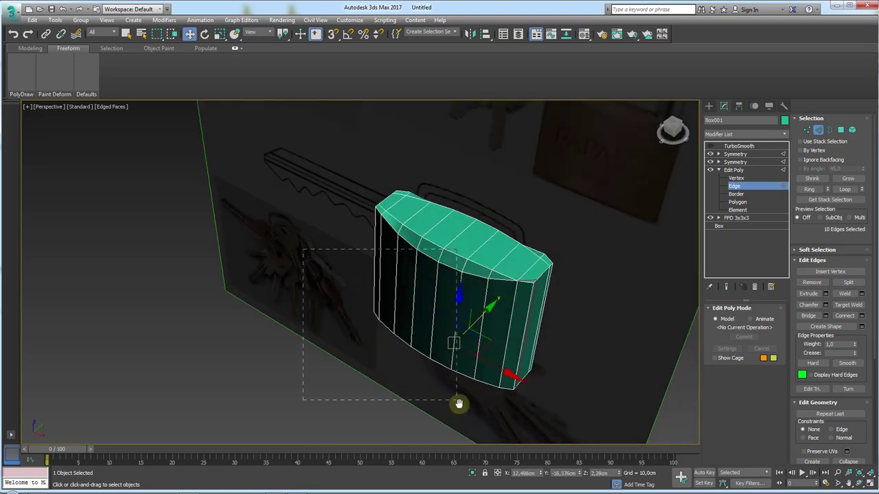
drag(459, 403, 428, 387)
alt+middle_drag(427, 387, 465, 386)
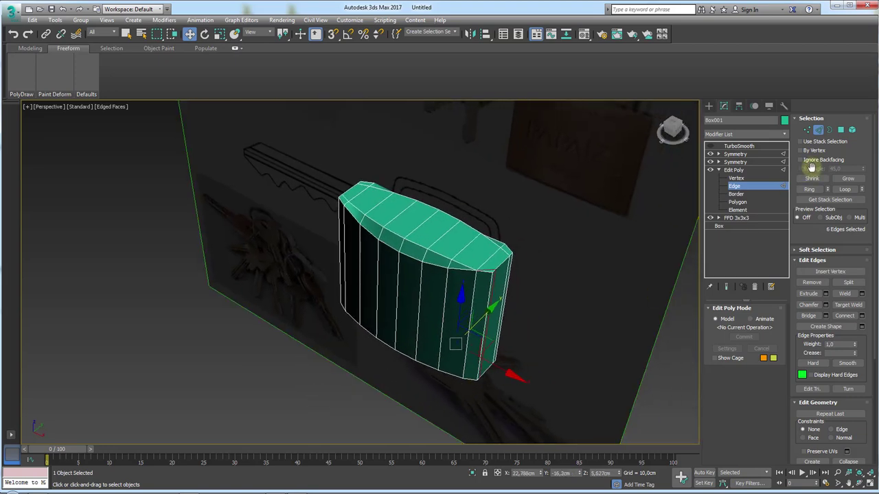
mouse_move(539, 326)
alt+middle_down()
mouse_move(499, 285)
mouse_move(500, 219)
alt+middle_up()
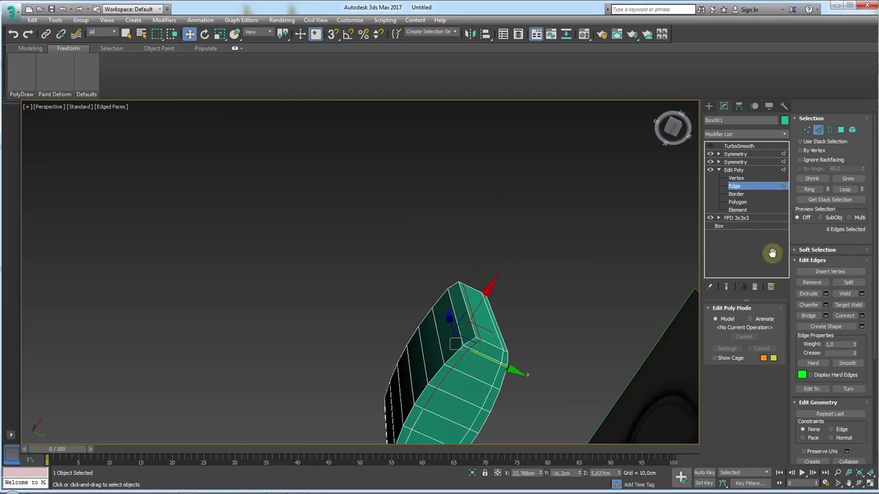
click(810, 283)
mouse_move(520, 249)
alt+middle_down()
mouse_move(526, 275)
mouse_move(554, 294)
mouse_move(536, 251)
alt+middle_up()
Step: Leave edge editing and check the upper Symmetry modifier's mirror settings
click(738, 169)
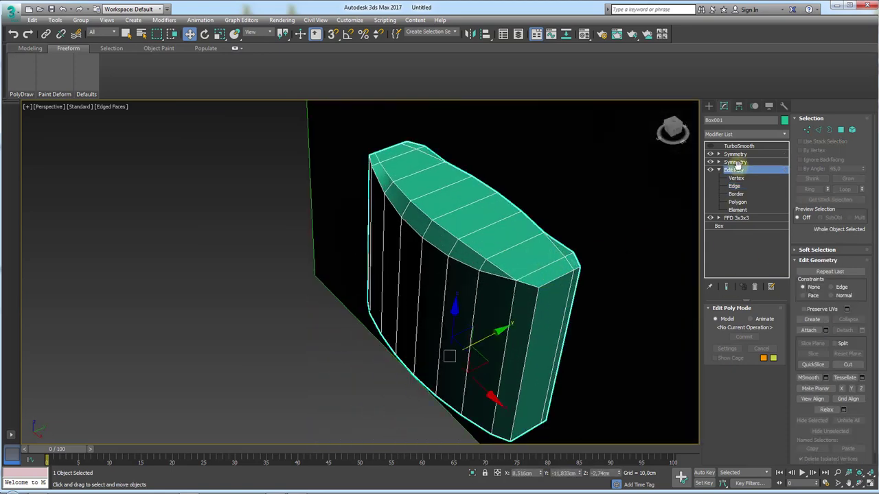
click(735, 161)
click(735, 117)
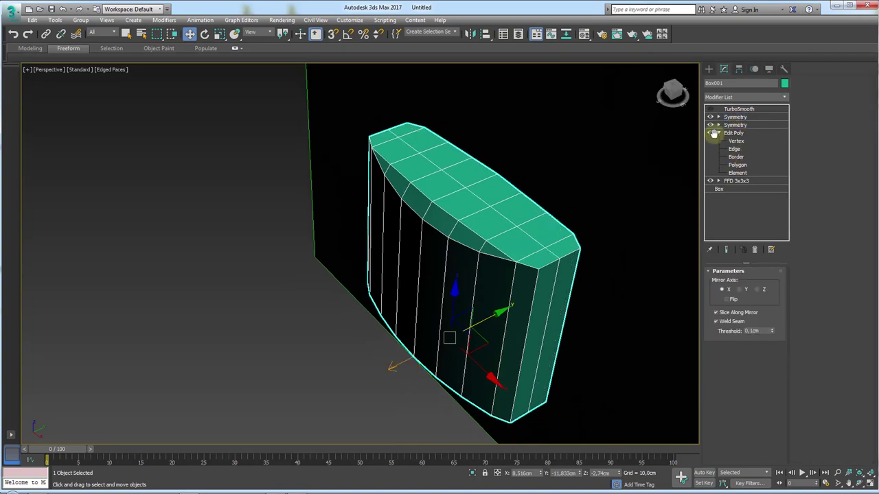
mouse_move(552, 243)
alt+middle_down()
mouse_move(612, 249)
mouse_move(636, 224)
mouse_move(599, 197)
mouse_move(553, 213)
mouse_move(520, 165)
mouse_move(423, 200)
mouse_move(490, 226)
mouse_move(555, 143)
mouse_move(565, 241)
alt+middle_up()
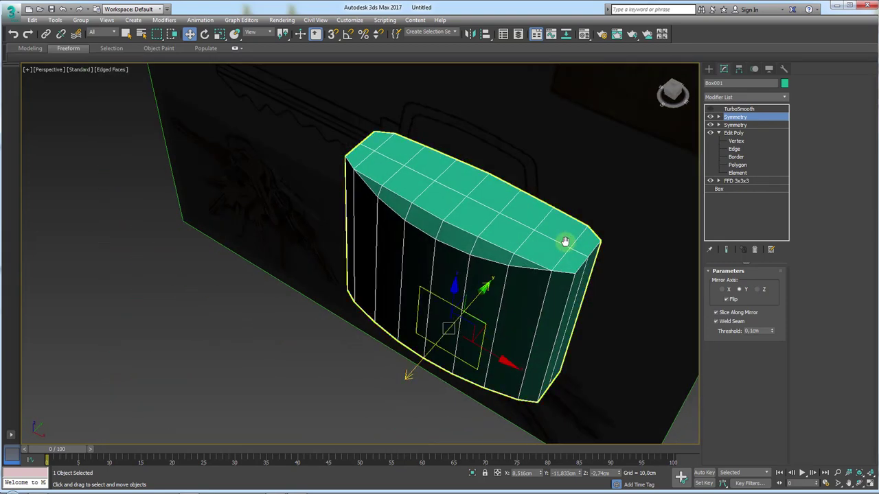
Step: Add an Edit Poly modifier from the Modifier List above the Symmetry modifiers
click(784, 97)
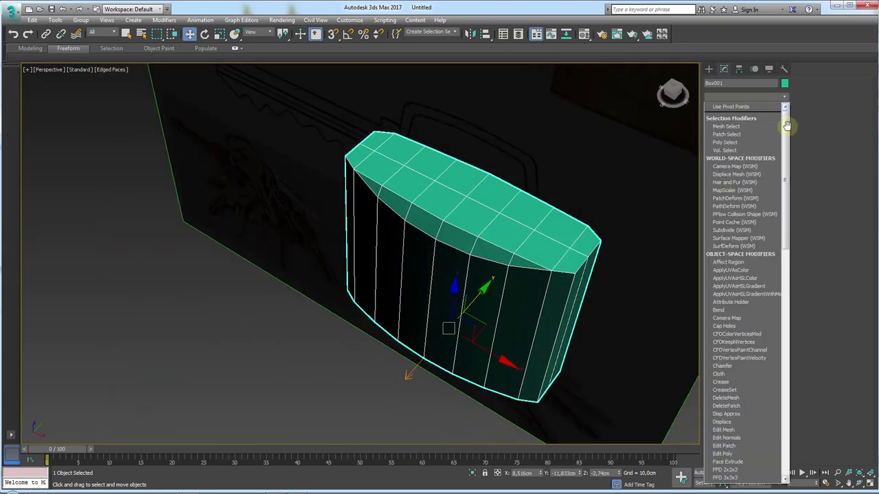
drag(786, 125, 784, 182)
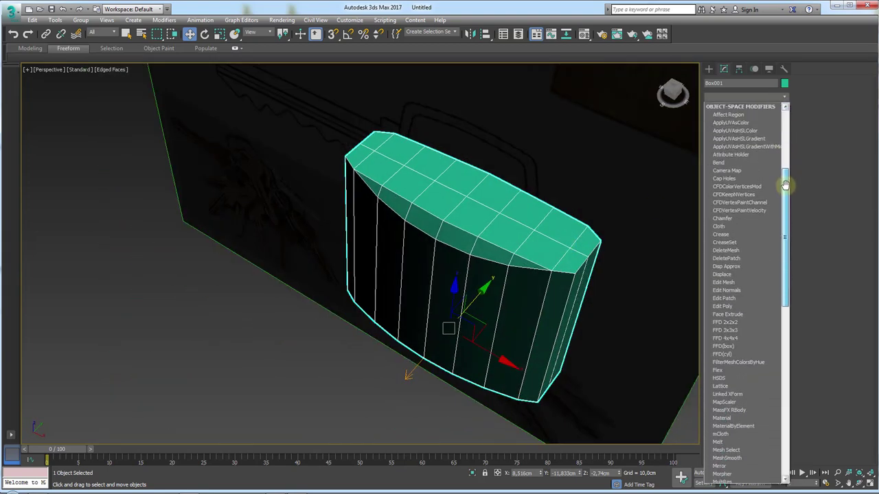
click(729, 303)
mouse_move(561, 290)
alt+middle_down()
mouse_move(574, 325)
mouse_move(673, 368)
alt+middle_up()
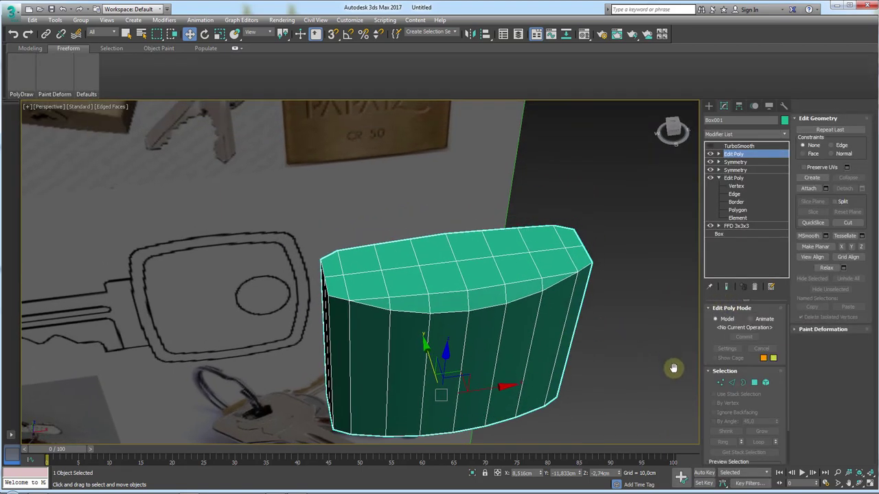
Step: Select two top-face edges at Edge level of the new Edit Poly
click(731, 383)
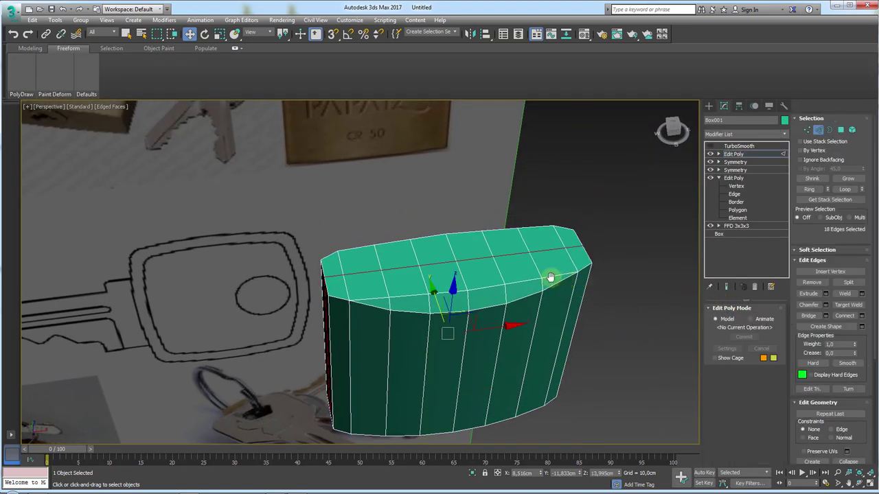
click(550, 277)
scroll(556, 279, up, 3)
scroll(526, 284, up, 2)
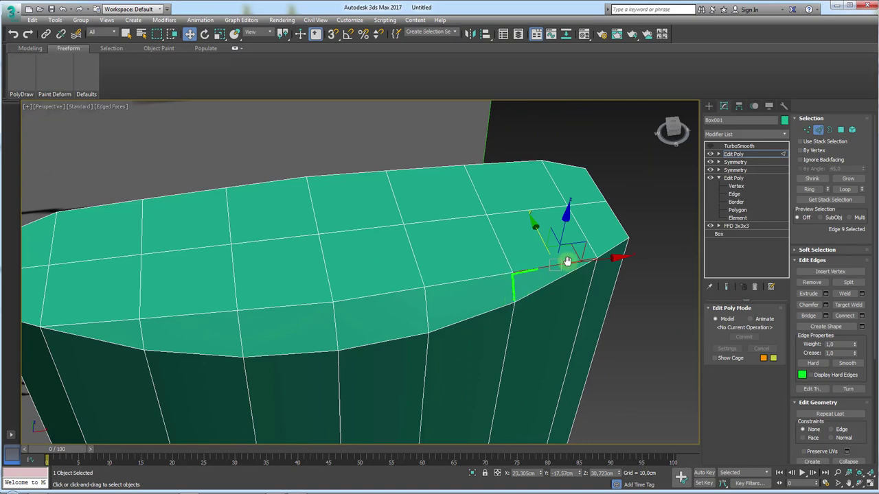
mouse_move(567, 262)
mouse_down()
mouse_move(508, 299)
mouse_move(546, 283)
mouse_up()
click(534, 231)
ctrl+click(524, 214)
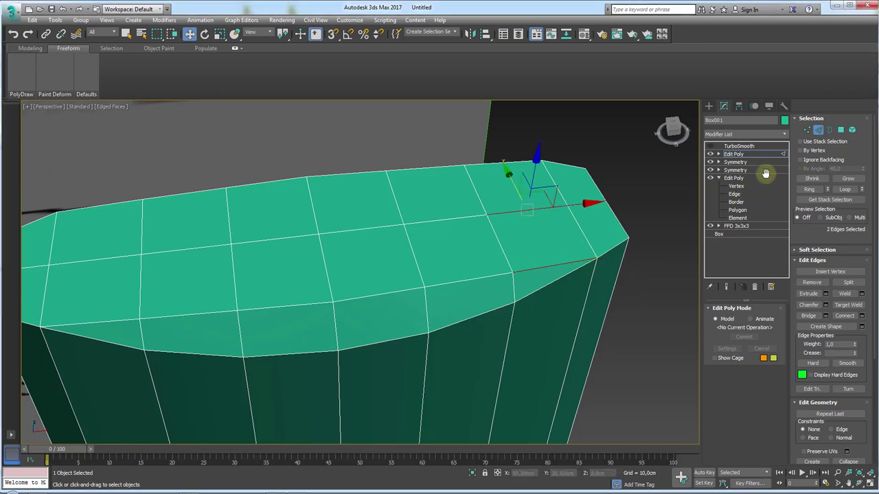
Step: In the lower Edit Poly, connect two parallel top edges and nudge the new vertex along Y
click(739, 154)
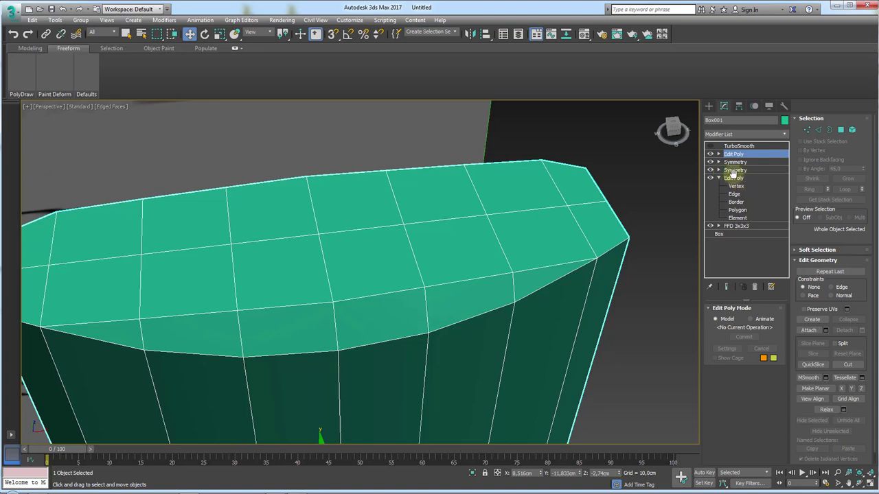
click(736, 194)
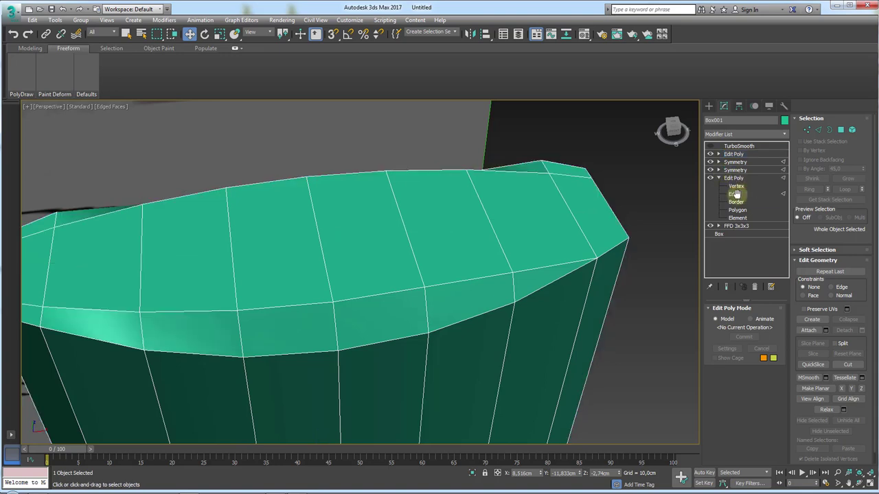
click(546, 267)
click(844, 189)
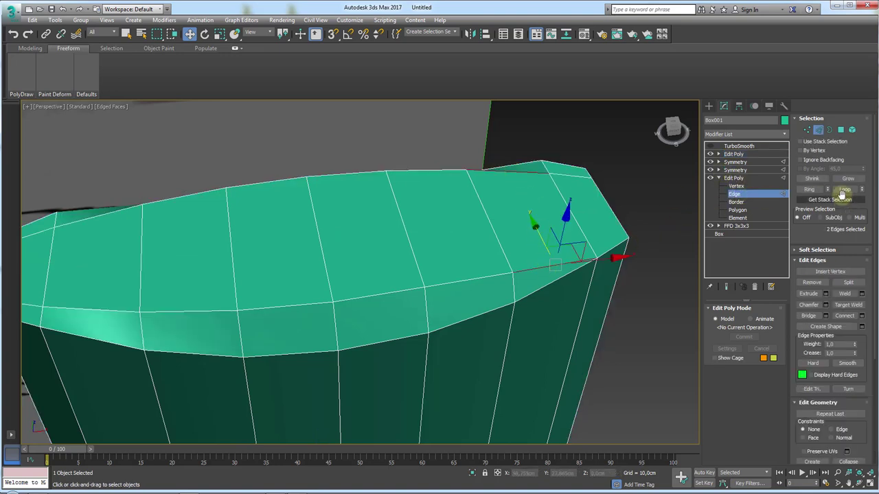
click(861, 316)
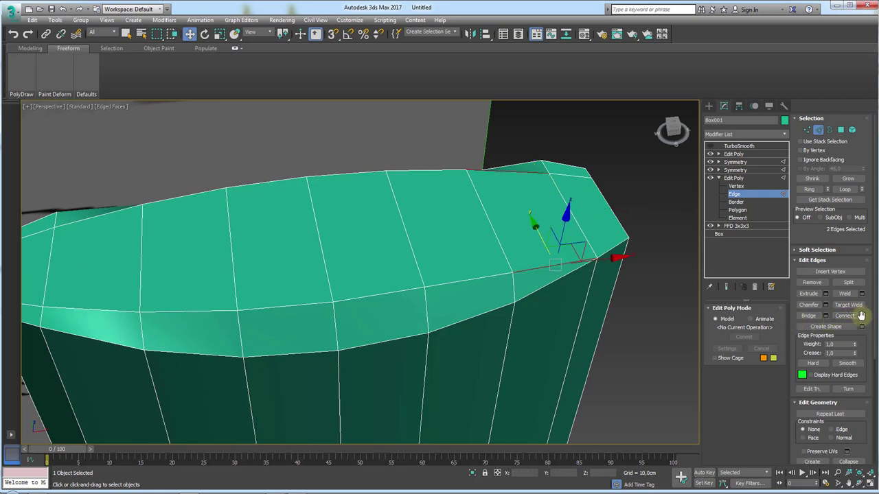
drag(374, 278, 402, 319)
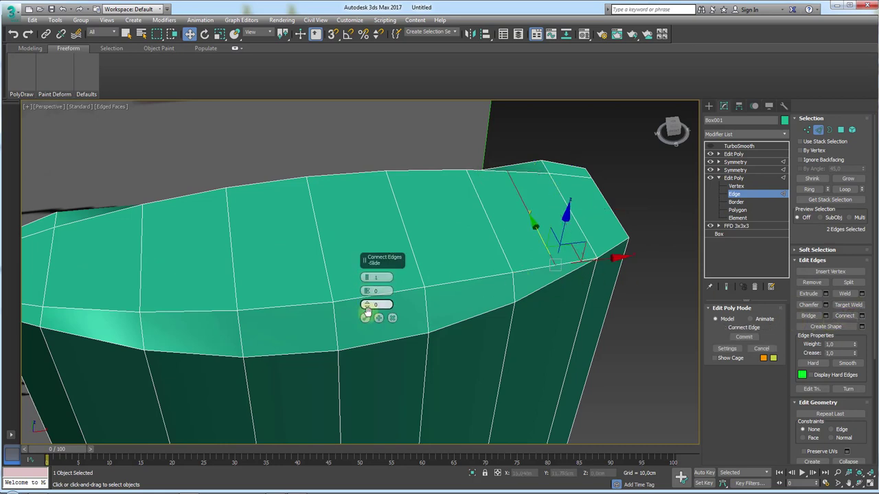
key(Return)
click(806, 130)
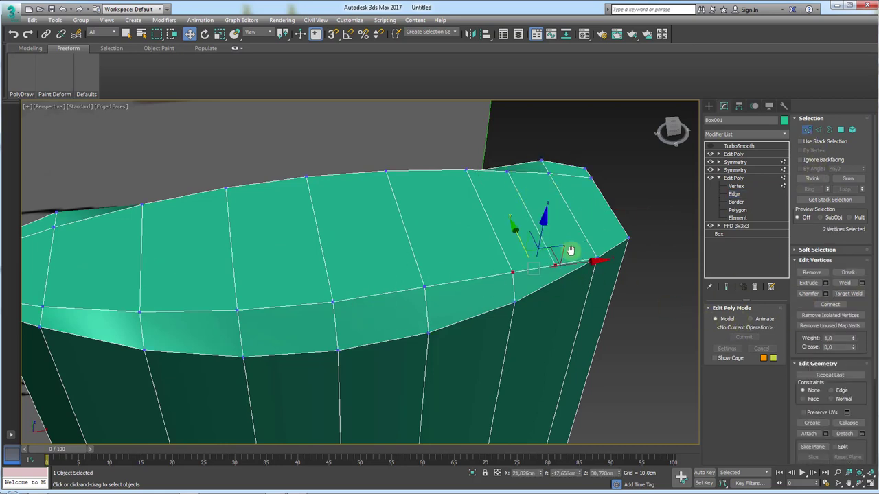
click(555, 265)
drag(537, 232, 537, 230)
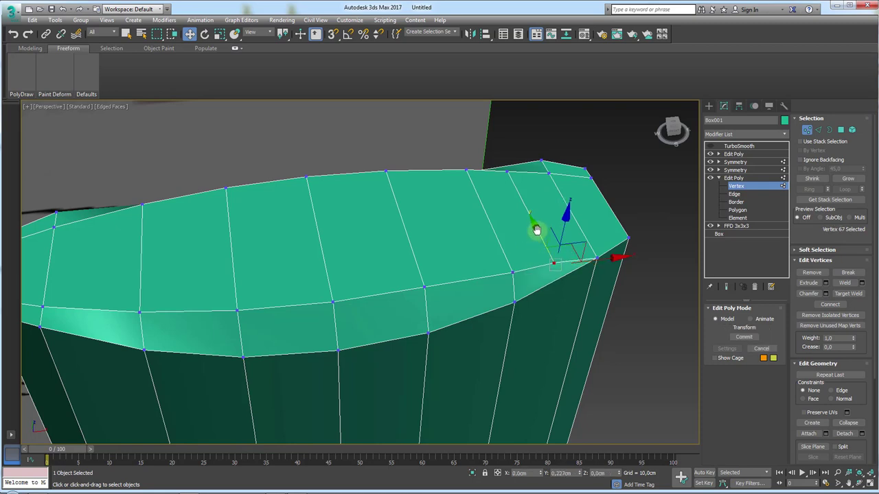
Step: Review both Symmetry modifiers, then return to the upper Edit Poly
click(735, 170)
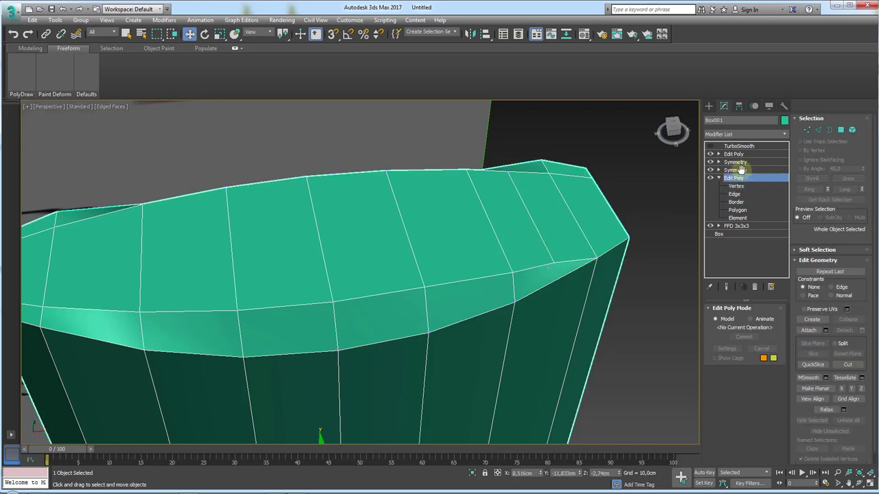
click(744, 124)
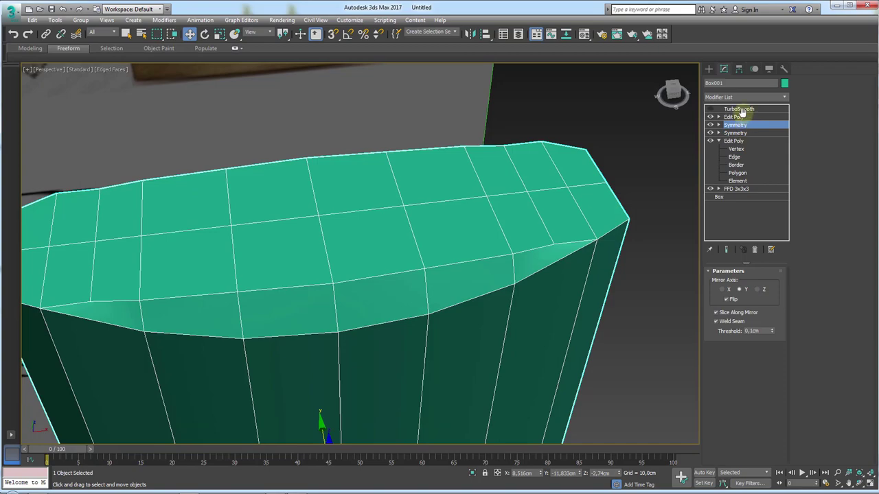
click(734, 117)
scroll(604, 202, down, 5)
mouse_move(604, 202)
alt+middle_down()
mouse_move(583, 257)
mouse_move(534, 235)
mouse_move(595, 251)
mouse_move(543, 247)
mouse_move(563, 274)
mouse_move(575, 327)
mouse_move(563, 256)
mouse_move(514, 294)
mouse_move(526, 245)
mouse_move(526, 286)
alt+middle_up()
scroll(534, 235, up, 4)
Step: Orbit and zoom around the box to compare it with the padlock reference photos
scroll(531, 250, down, 3)
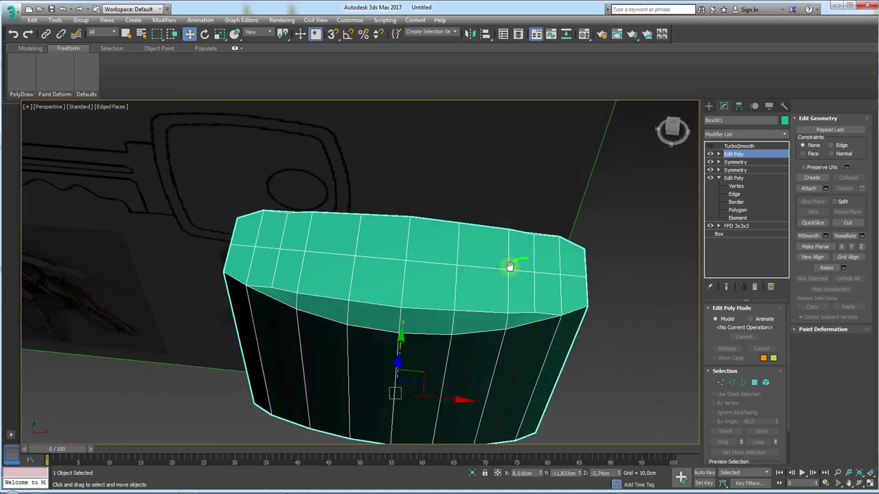
scroll(512, 254, down, 4)
alt+middle_drag(512, 254, 547, 306)
scroll(503, 253, up, 3)
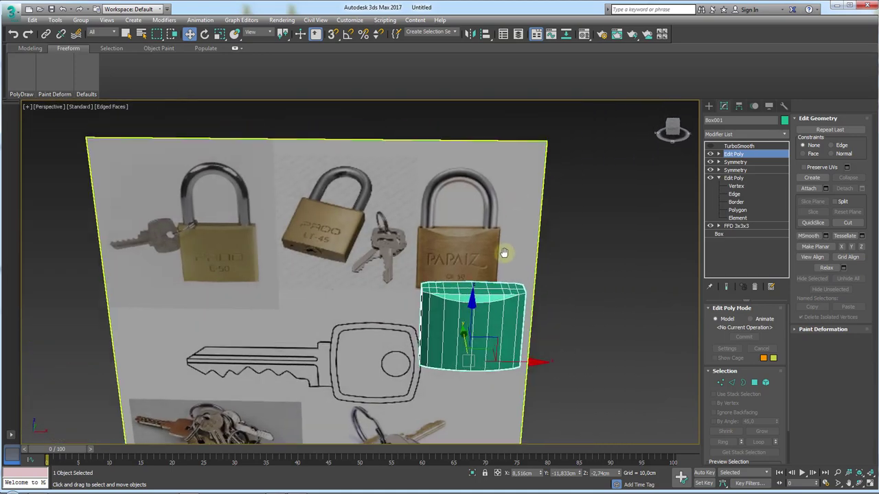
scroll(488, 261, up, 3)
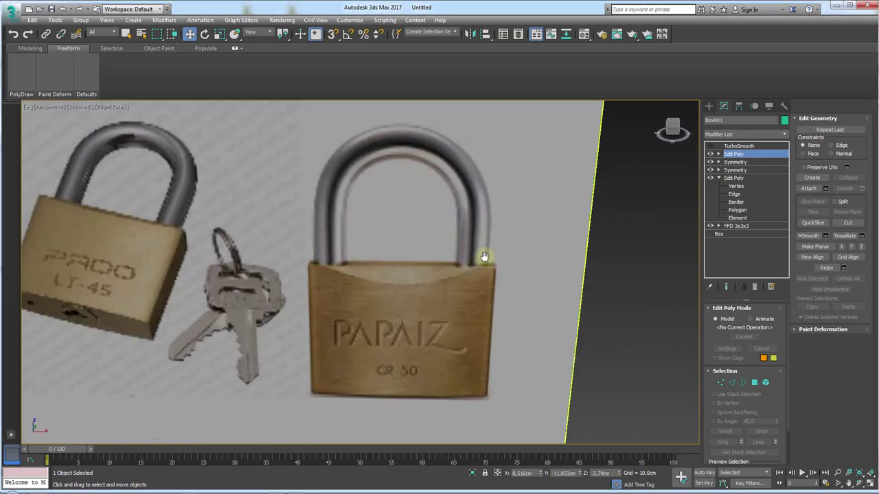
scroll(481, 255, down, 5)
alt+middle_drag(510, 251, 514, 317)
scroll(514, 316, up, 5)
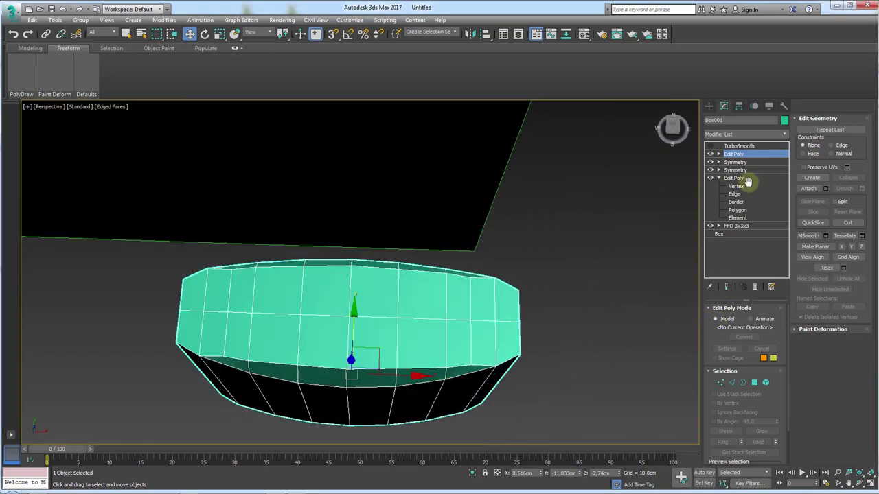
mouse_move(585, 287)
alt+middle_down()
mouse_move(567, 275)
mouse_move(700, 162)
alt+middle_up()
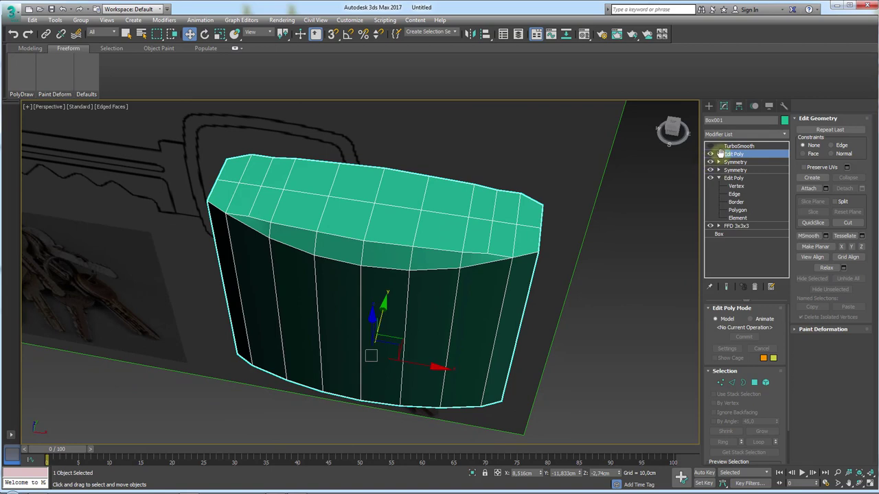
Step: Expand and collapse the upper Edit Poly, then enter Vertex level on the lower Edit Poly
click(718, 153)
click(718, 154)
click(735, 186)
scroll(462, 235, up, 3)
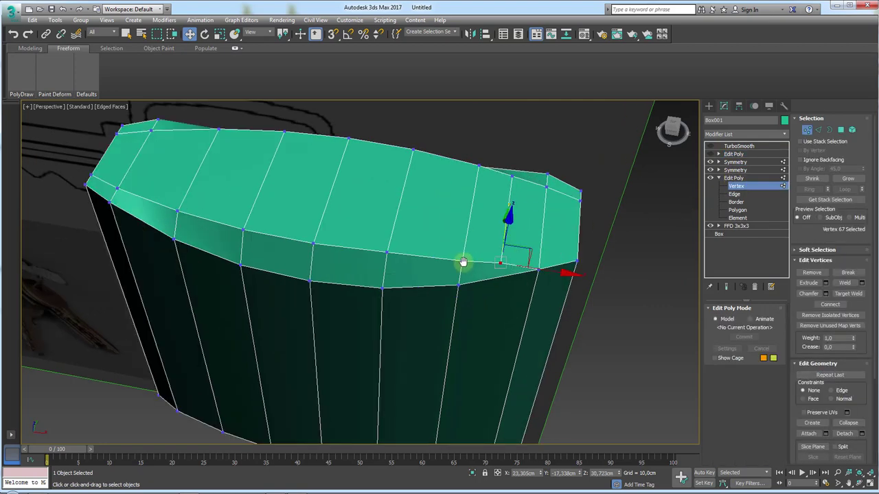
Step: Test-move two pairs of top-face vertices, cancelling each move
click(462, 261)
ctrl+click(482, 167)
drag(506, 227, 495, 219)
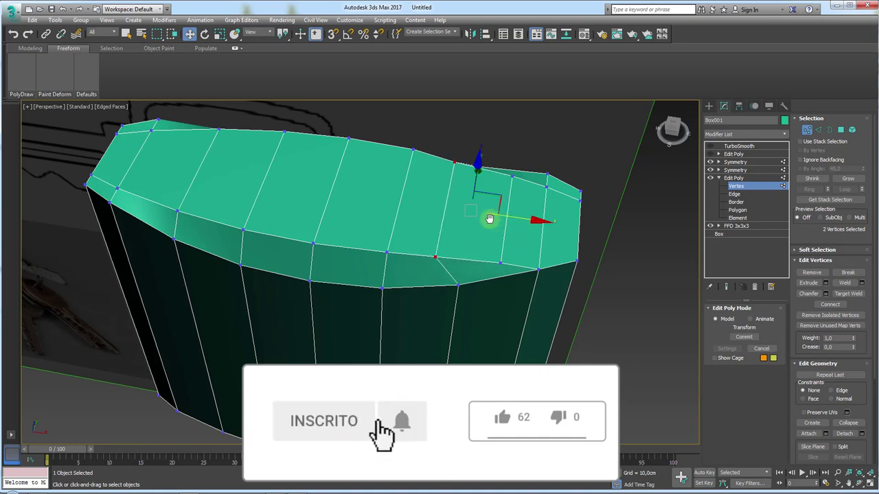
right_click(492, 217)
click(504, 260)
ctrl+click(511, 177)
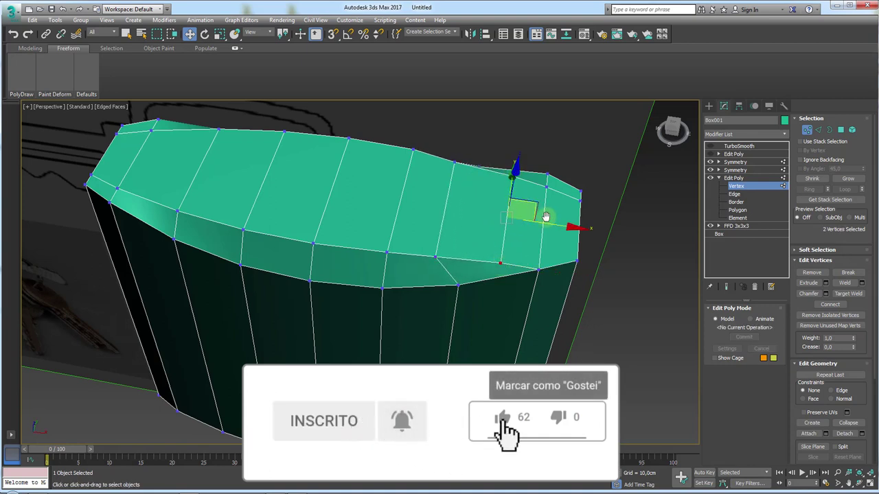
drag(542, 218, 546, 227)
right_click(545, 221)
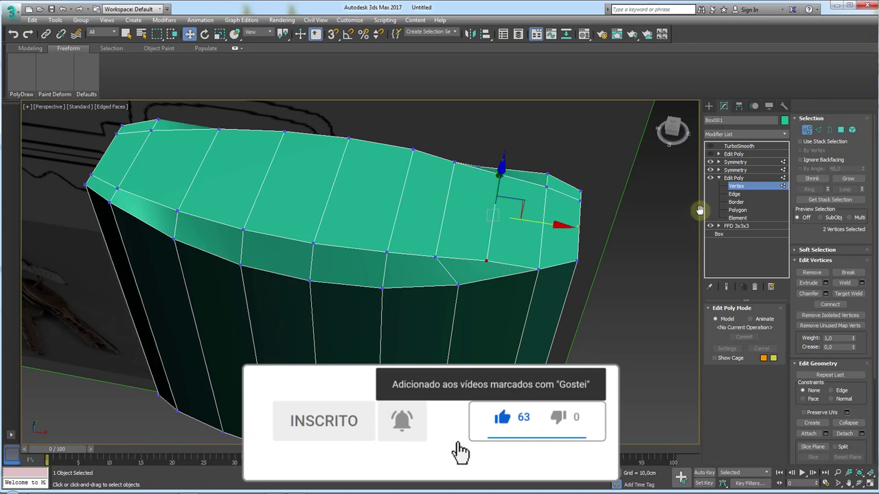
Step: Select the ring of vertical top edges and connect a new lengthwise edge loop
click(735, 196)
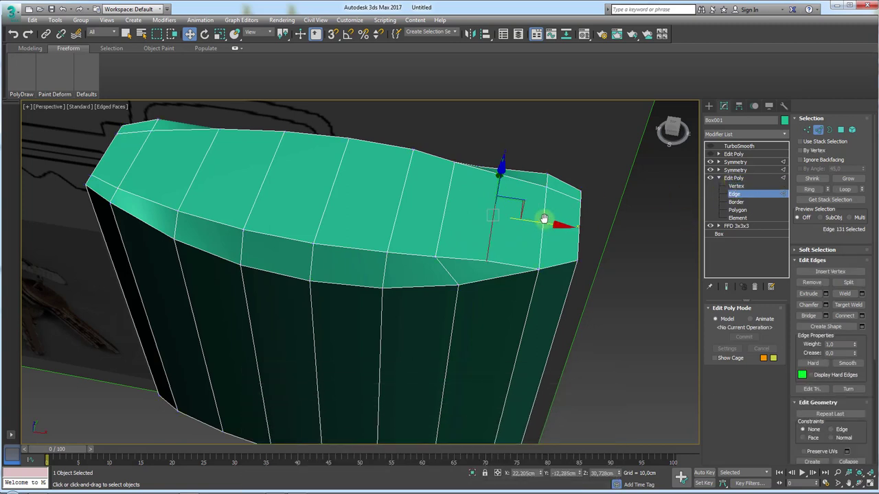
click(543, 218)
click(809, 189)
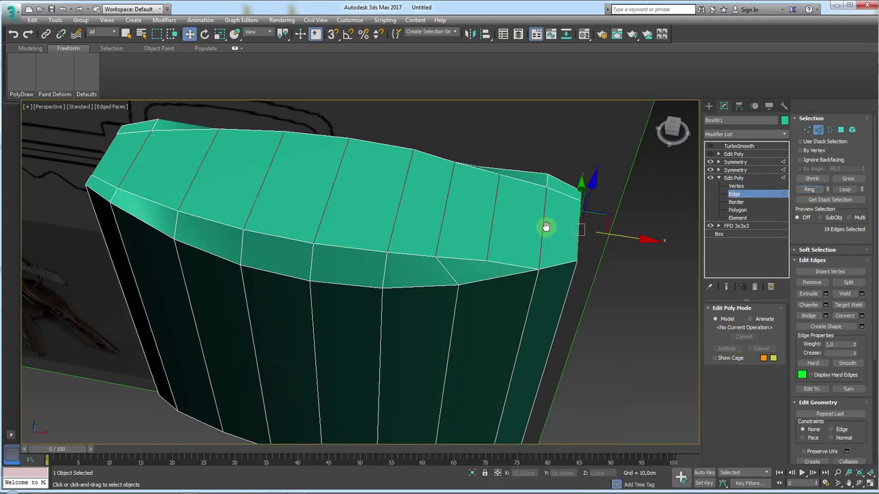
click(849, 315)
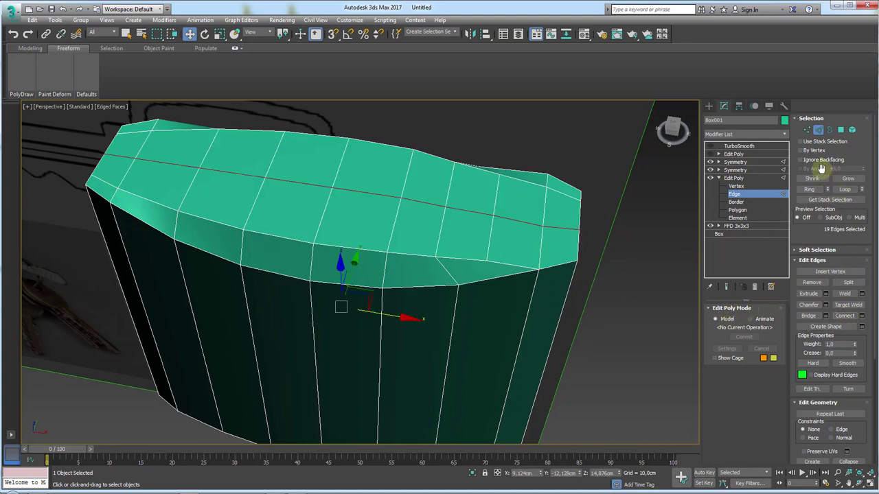
Step: Connect five loop and rim vertices, then undo the extra diagonal edges
click(805, 130)
click(452, 164)
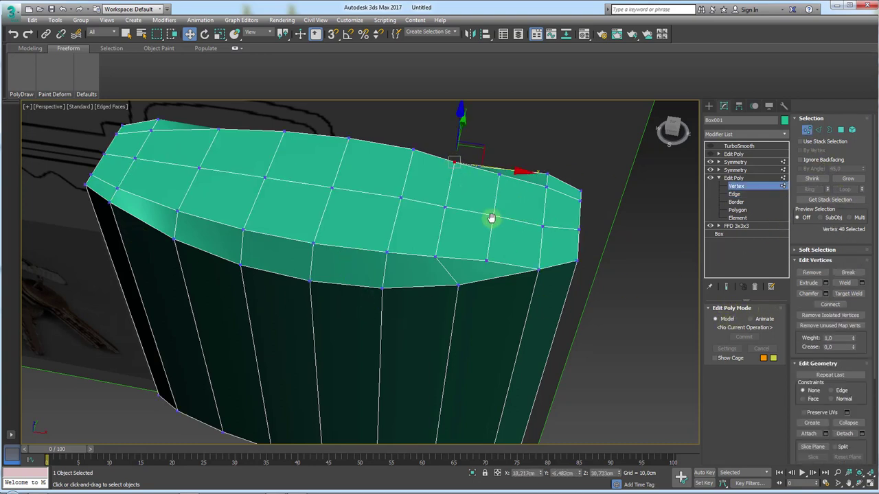
ctrl+click(492, 216)
ctrl+click(537, 270)
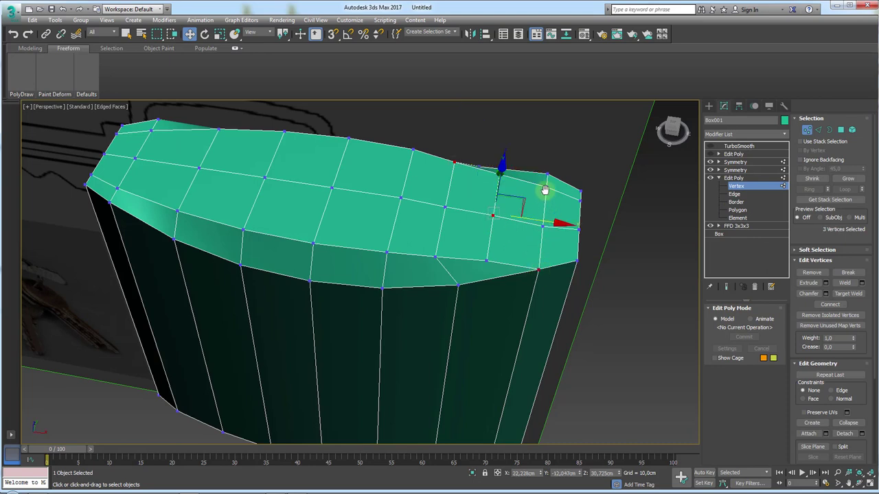
ctrl+click(544, 188)
ctrl+click(435, 256)
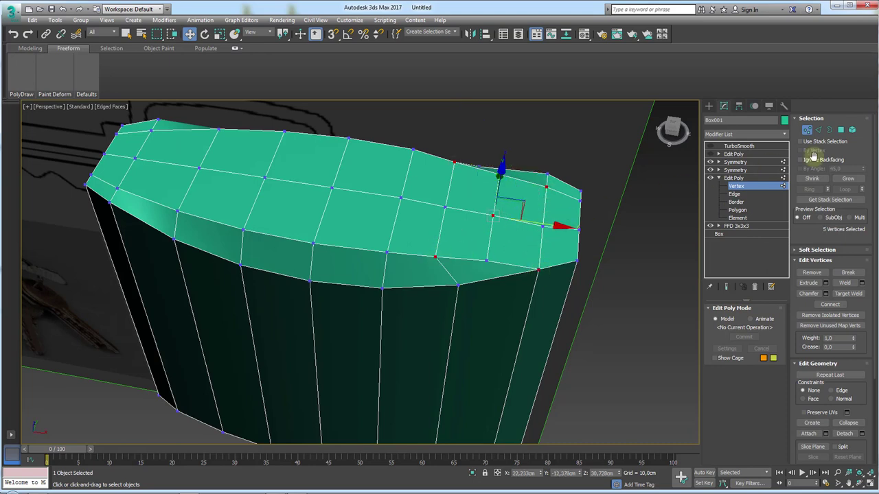
click(830, 304)
click(500, 238)
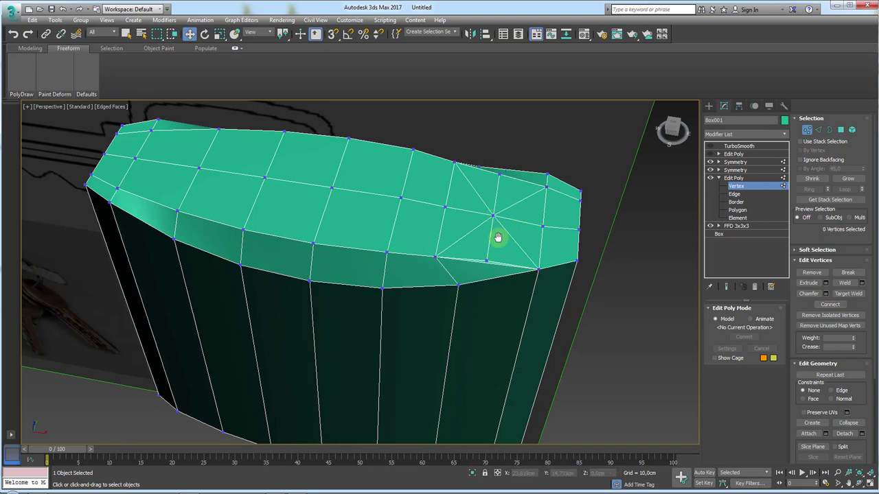
scroll(503, 251, up, 2)
scroll(502, 271, up, 3)
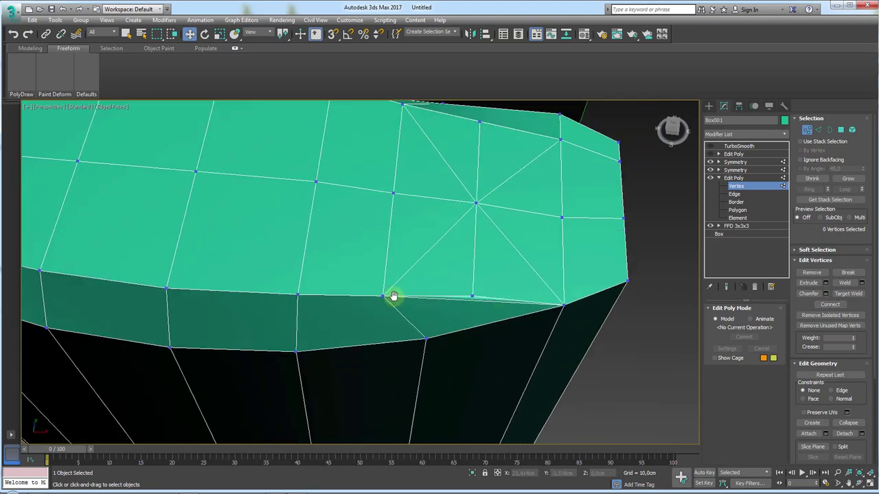
drag(491, 304, 547, 306)
key(ctrl+z)
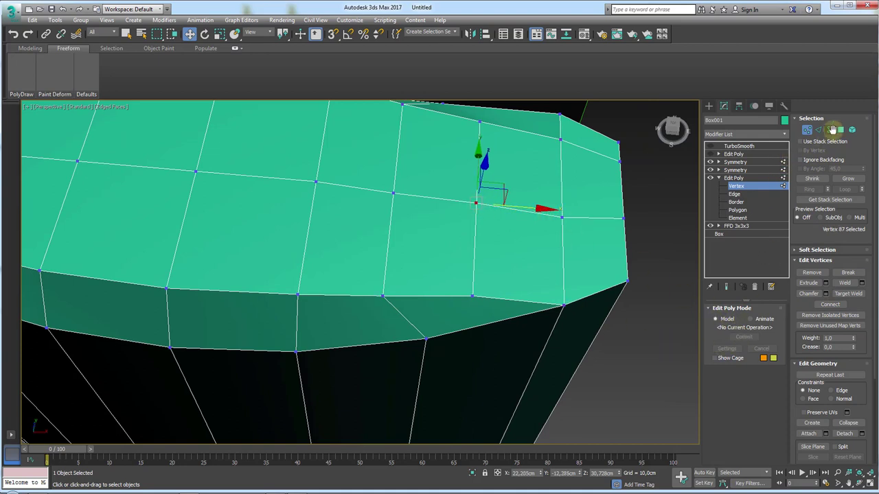
Step: Inset the four selected top-face polygons using the Inset caddy
click(840, 129)
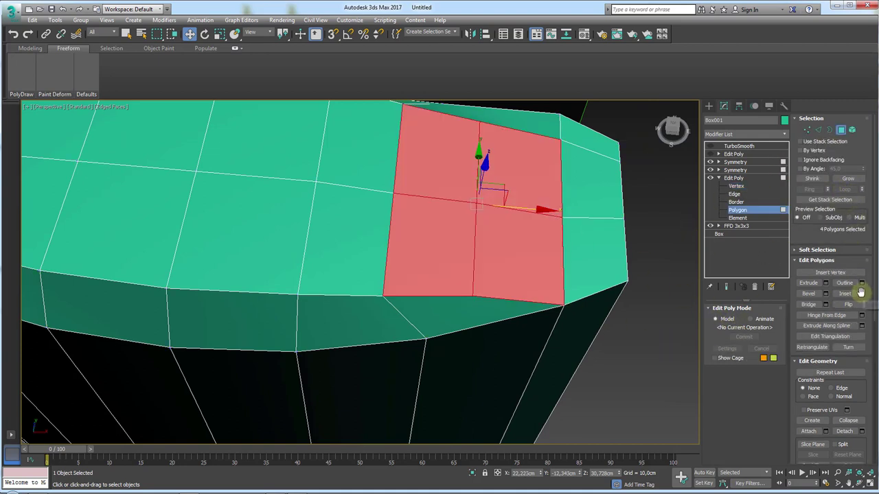
click(862, 294)
drag(377, 291, 376, 285)
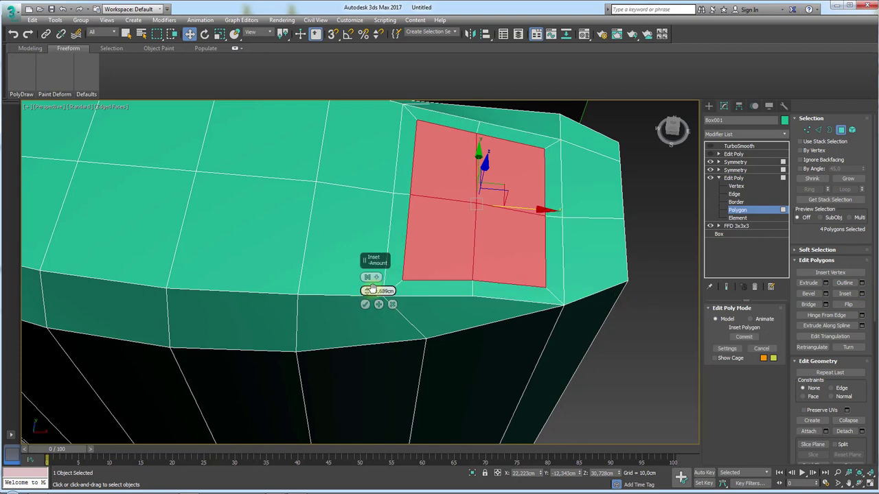
click(366, 305)
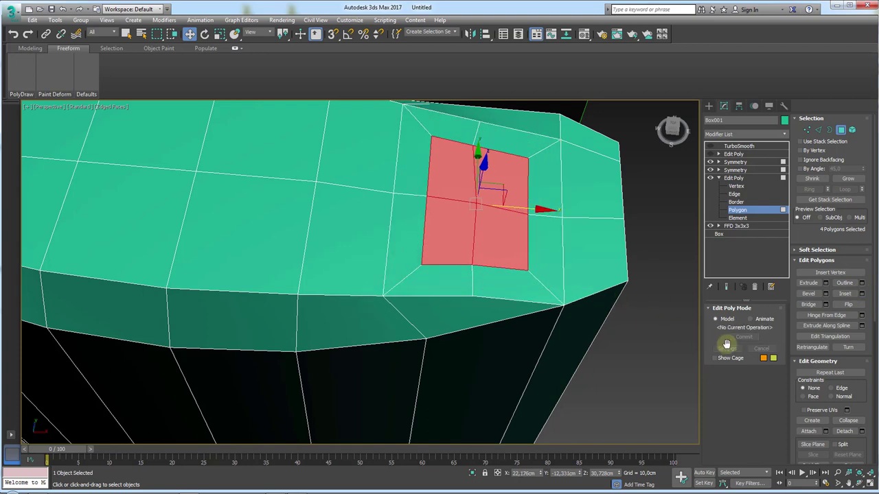
Step: Remove the four inner edges and select the merged inner face
click(805, 130)
ctrl+click(817, 129)
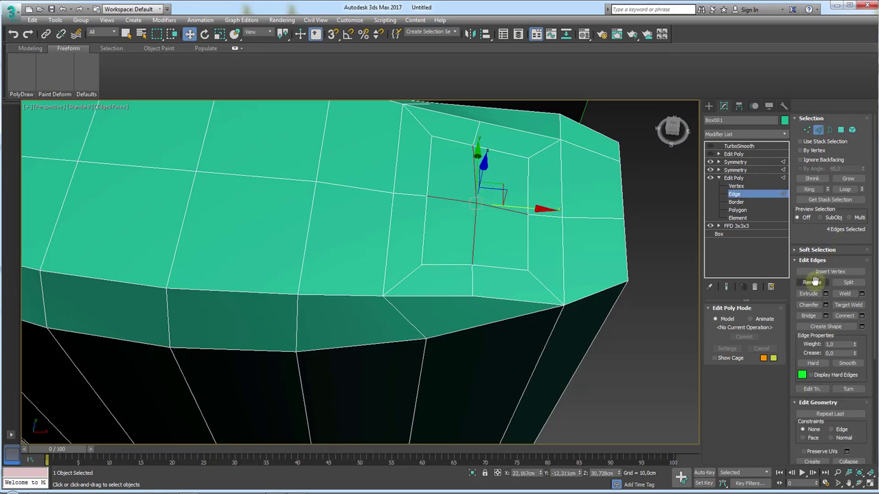
click(813, 281)
click(840, 129)
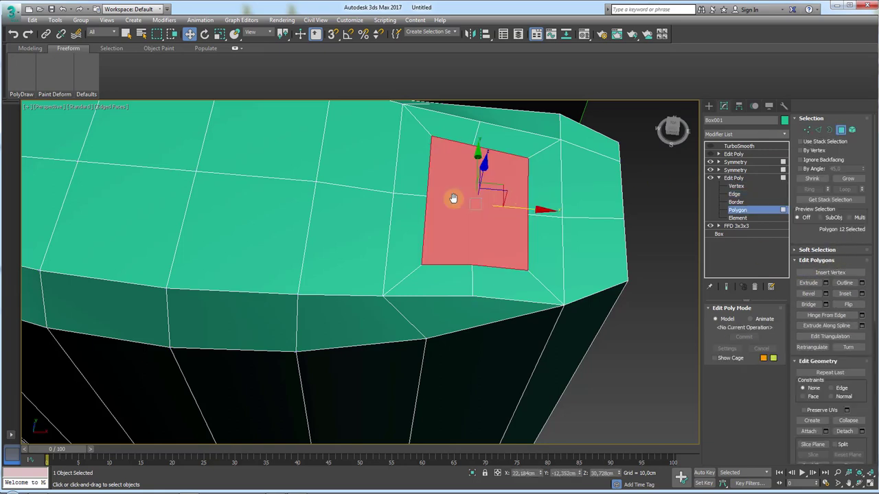
middle_drag(488, 225, 470, 255)
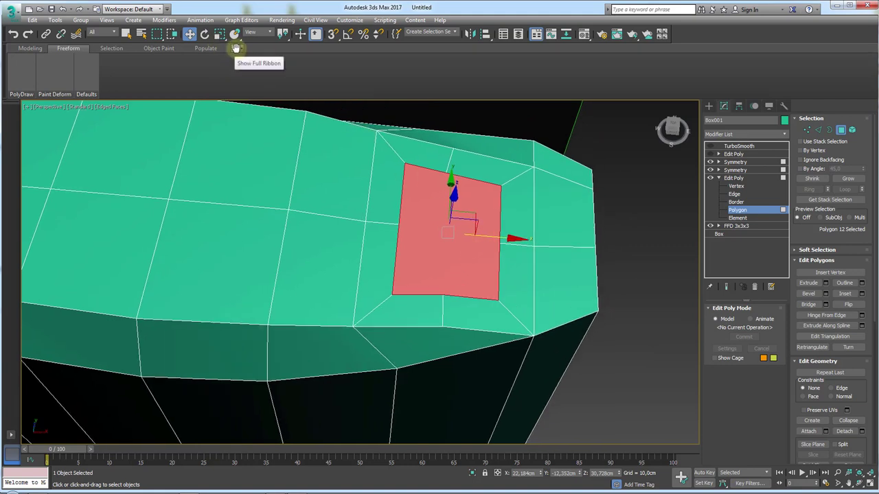
Step: Apply GeoPoly from the ribbon's Modeling tab to make the inset face a regular octagon
click(28, 48)
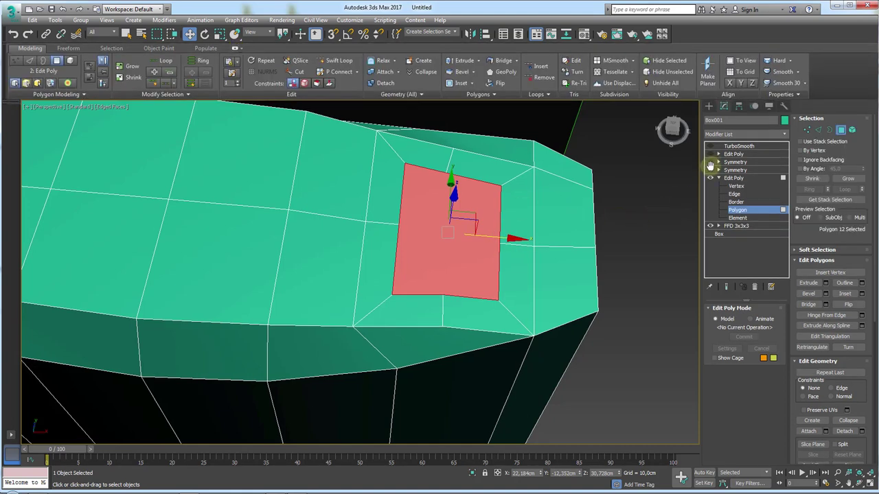
middle_drag(472, 227, 408, 239)
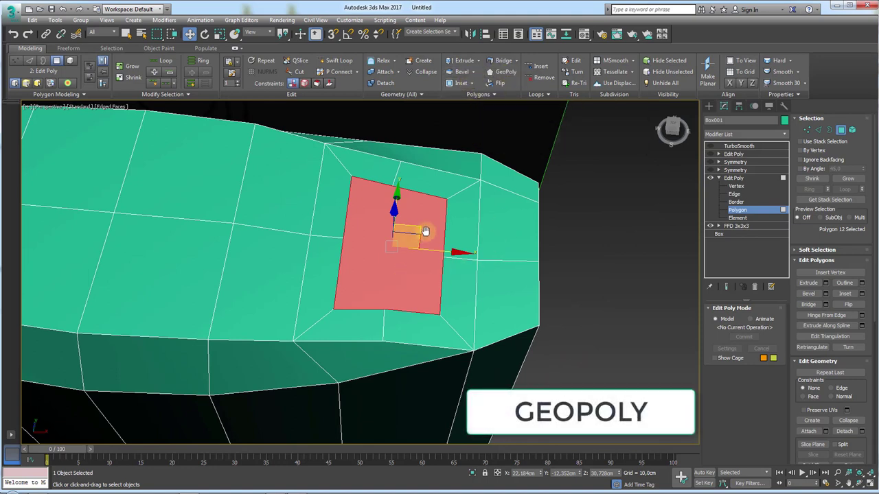
drag(390, 297, 447, 251)
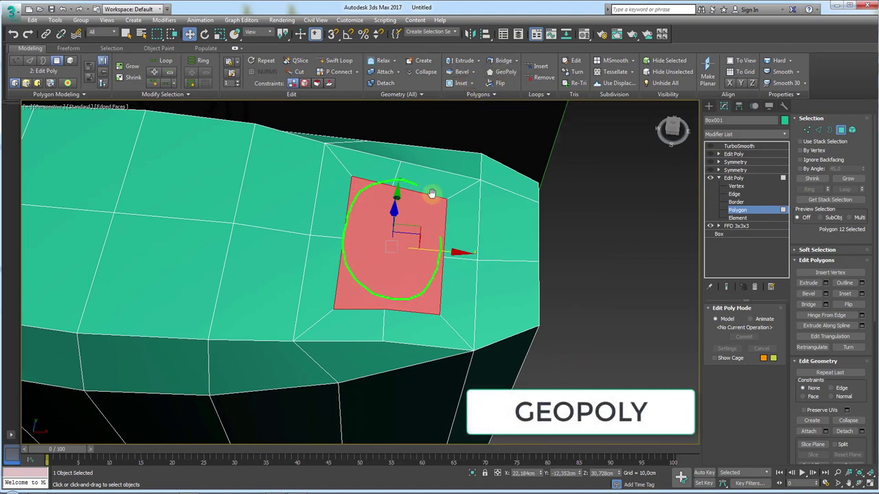
click(506, 72)
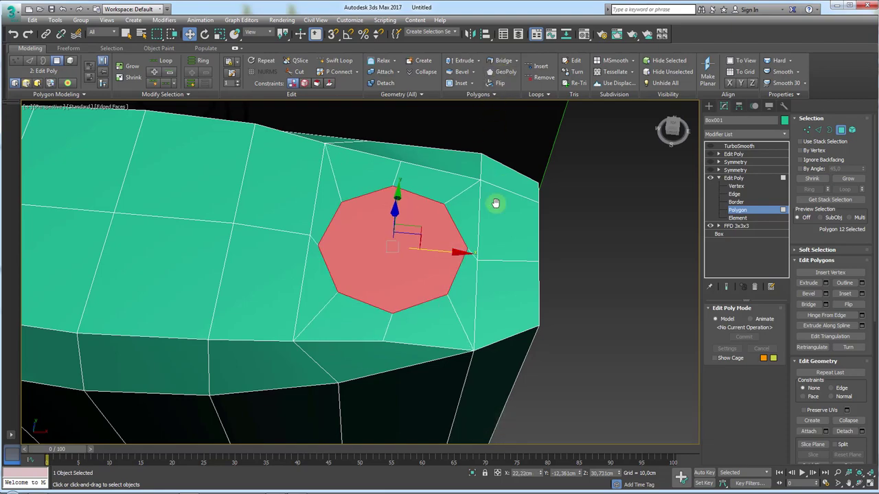
mouse_move(497, 202)
alt+middle_down()
mouse_move(472, 252)
mouse_move(421, 256)
alt+middle_up()
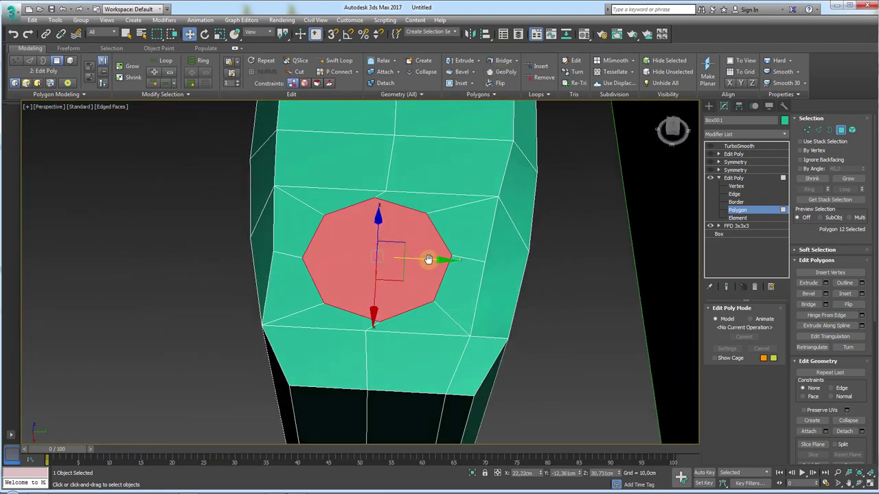
drag(428, 260, 428, 261)
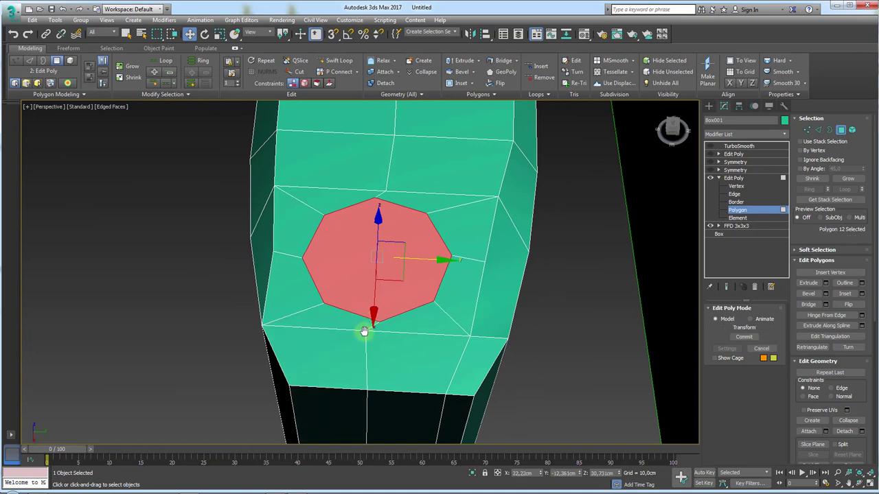
drag(367, 320, 380, 208)
Step: Rotate the octagon slightly on Z and nudge it along Y
key(e)
drag(416, 293, 414, 296)
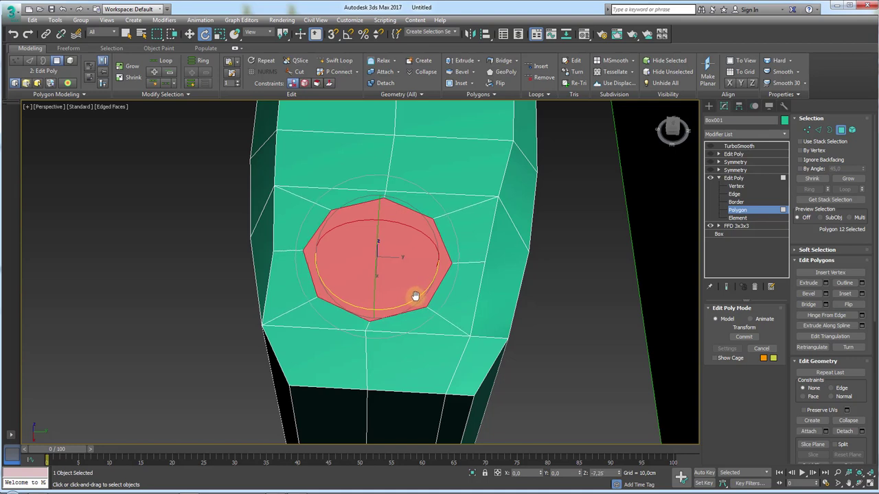
key(w)
alt+middle_drag(417, 291, 476, 300)
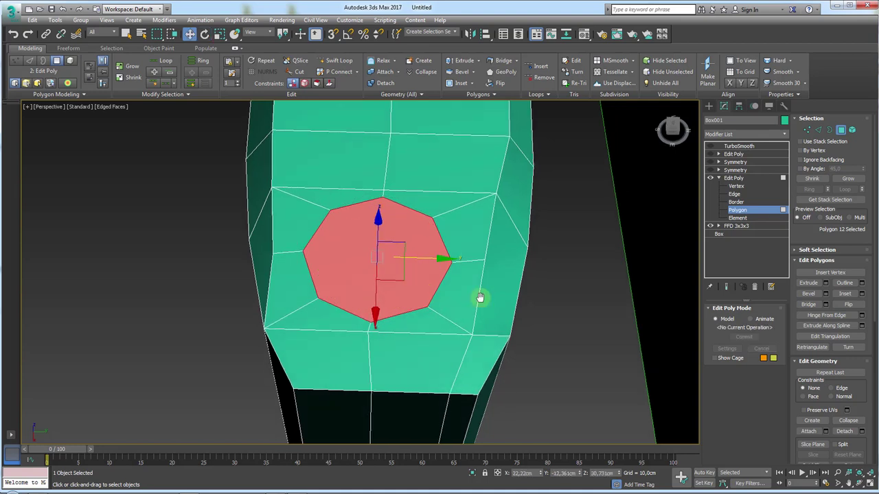
drag(421, 261, 417, 257)
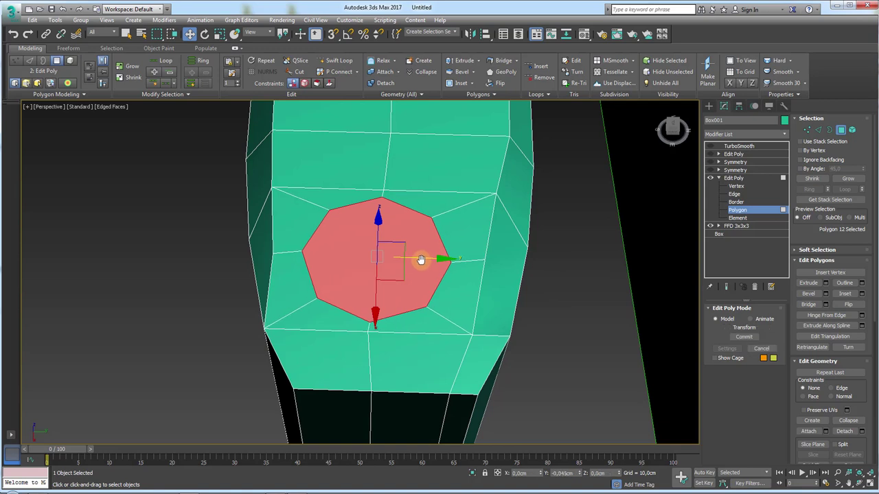
click(809, 131)
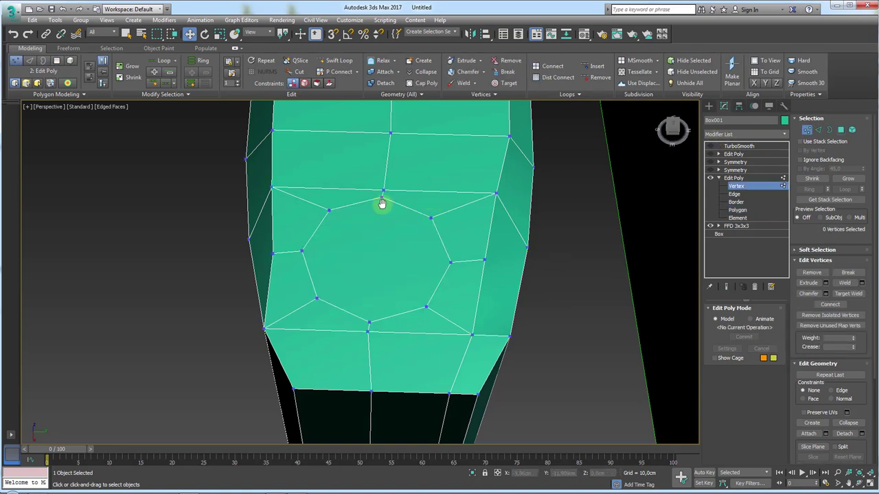
Step: Orbit around the octagon and pick a vertex on its upper ring
alt+middle_drag(402, 234, 423, 200)
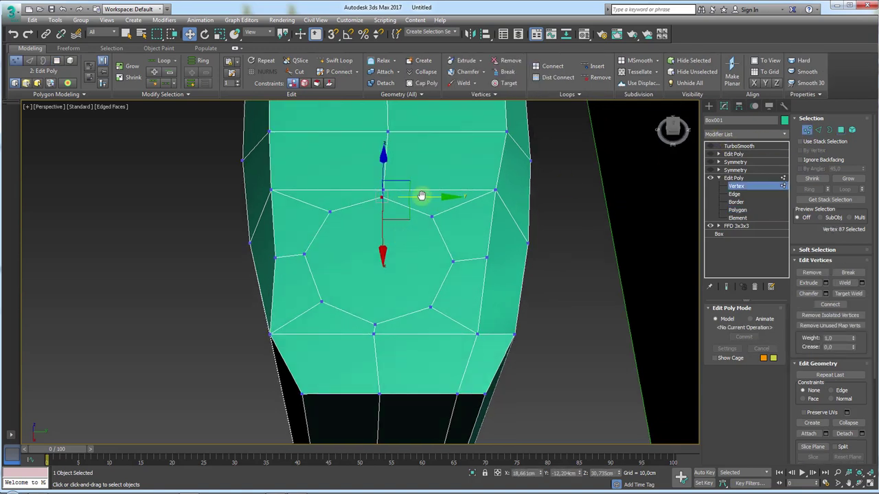
drag(431, 199, 436, 199)
scroll(427, 249, down, 2)
scroll(428, 263, down, 3)
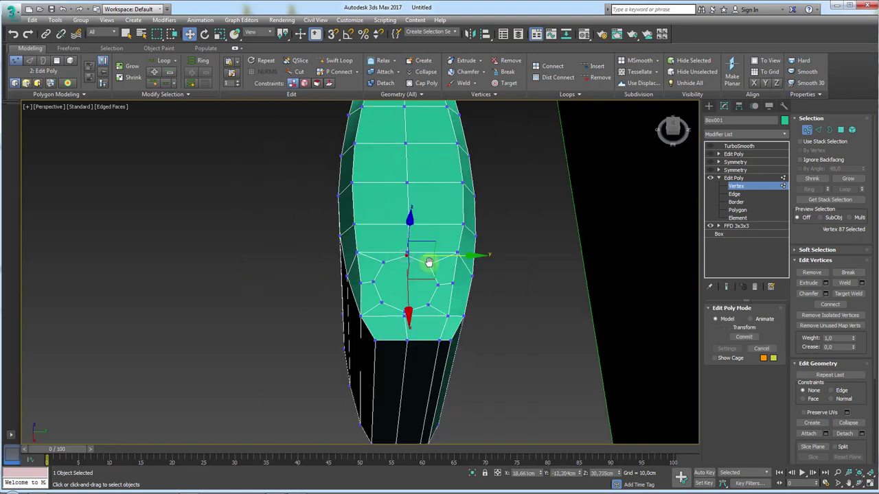
scroll(429, 262, up, 1)
scroll(420, 262, up, 3)
mouse_move(428, 269)
alt+middle_down()
mouse_move(414, 273)
mouse_move(397, 200)
alt+middle_up()
scroll(403, 183, down, 4)
scroll(407, 200, up, 2)
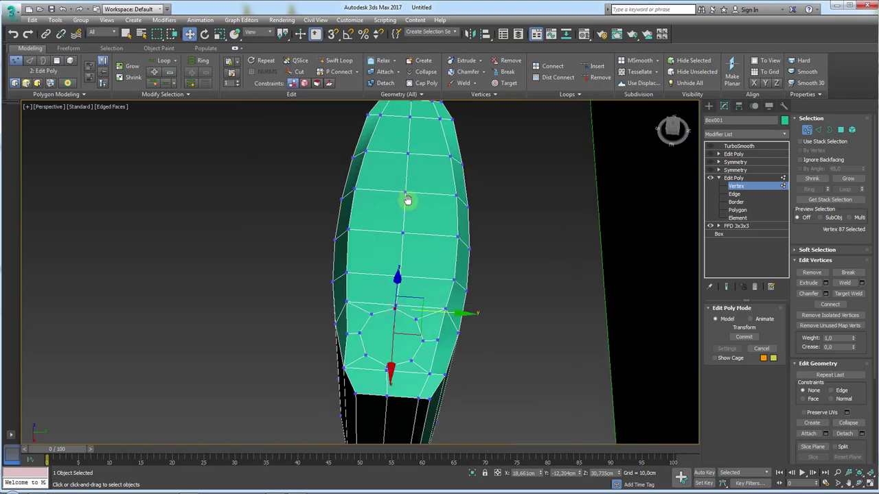
click(405, 234)
mouse_move(403, 233)
alt+middle_down()
mouse_move(416, 276)
mouse_move(407, 230)
mouse_move(427, 220)
alt+middle_up()
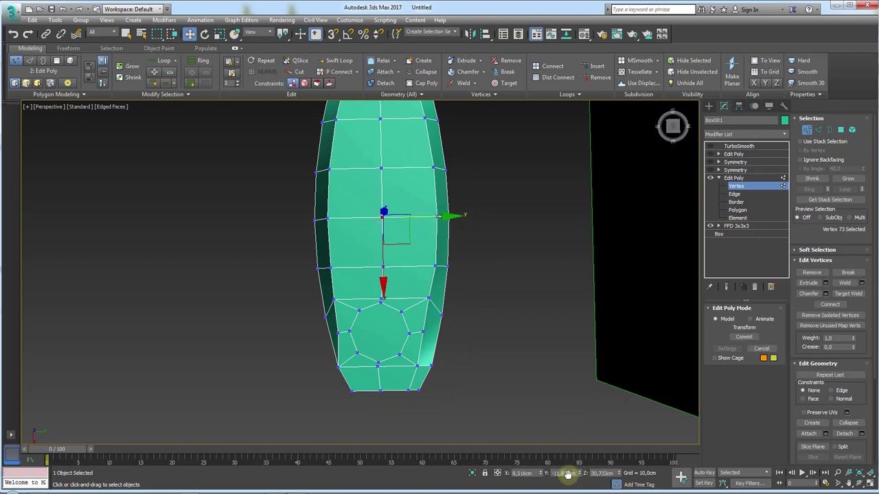
middle_drag(561, 469, 549, 457)
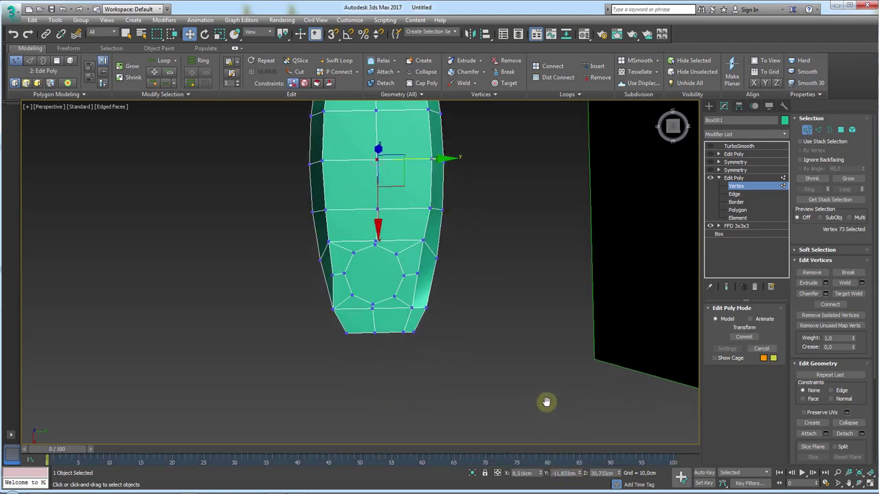
Step: Set the keyhole loop vertices, including the bottom one, to Y = -11.833
click(377, 206)
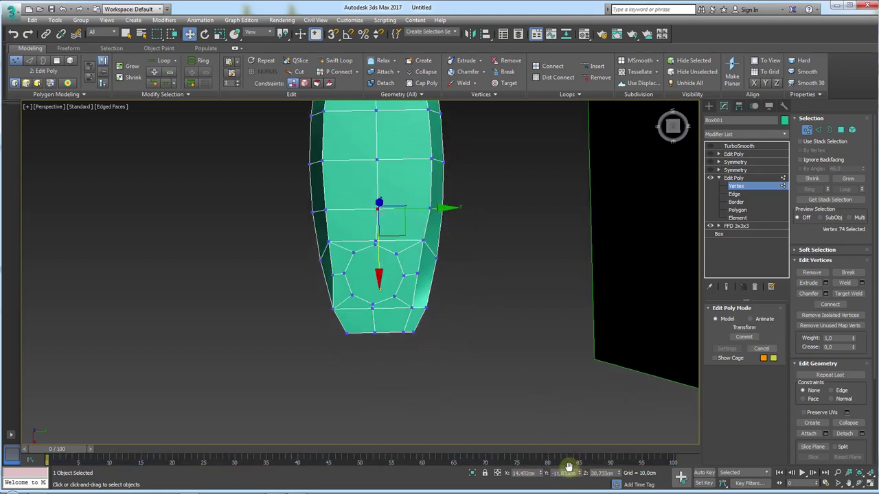
scroll(439, 288, up, 4)
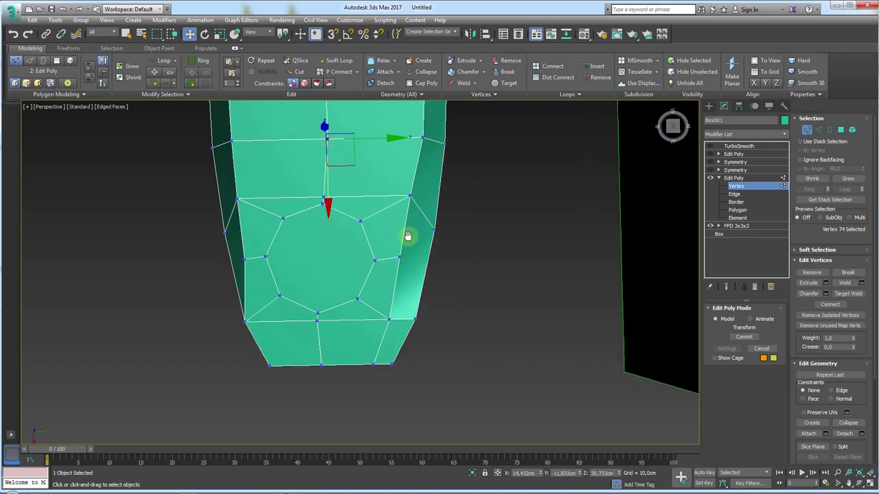
click(323, 197)
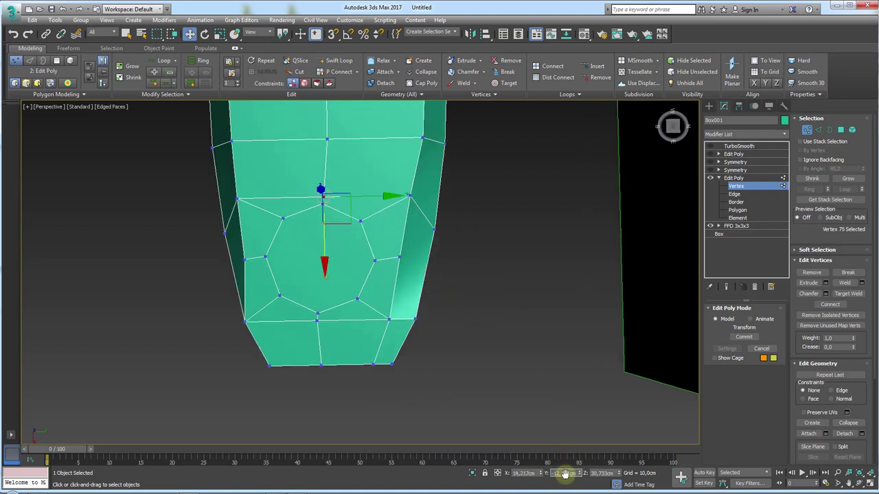
drag(575, 465, 595, 438)
click(322, 205)
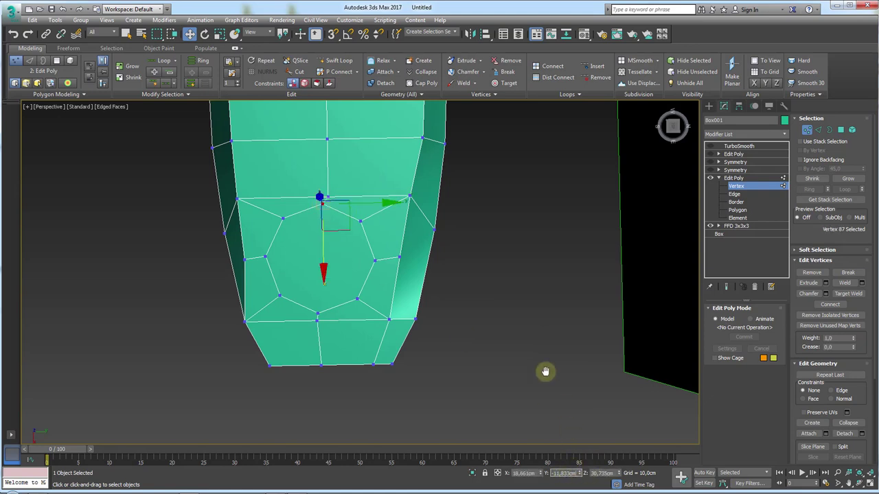
text(-11.833)
key(Return)
click(317, 314)
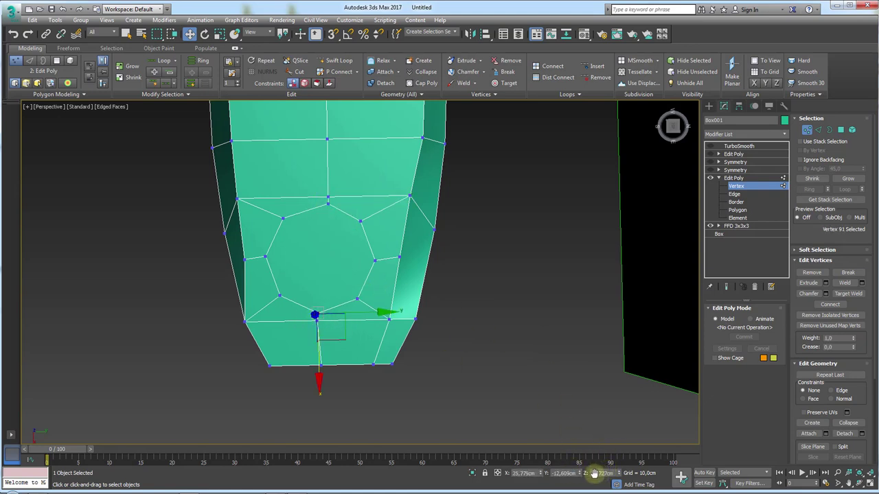
double_click(565, 473)
text(-11.833)
key(Return)
click(343, 343)
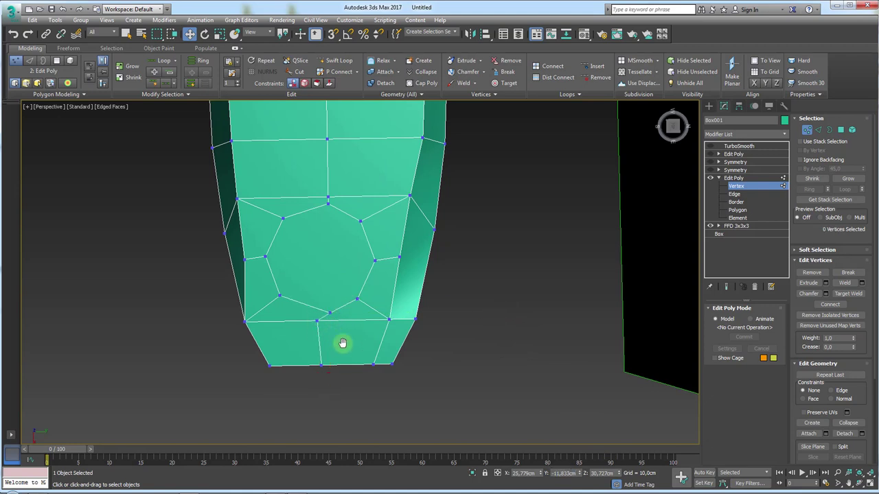
Step: Select the vertices along the bottom edge, then exit vertex editing on the base Edit Poly
click(313, 321)
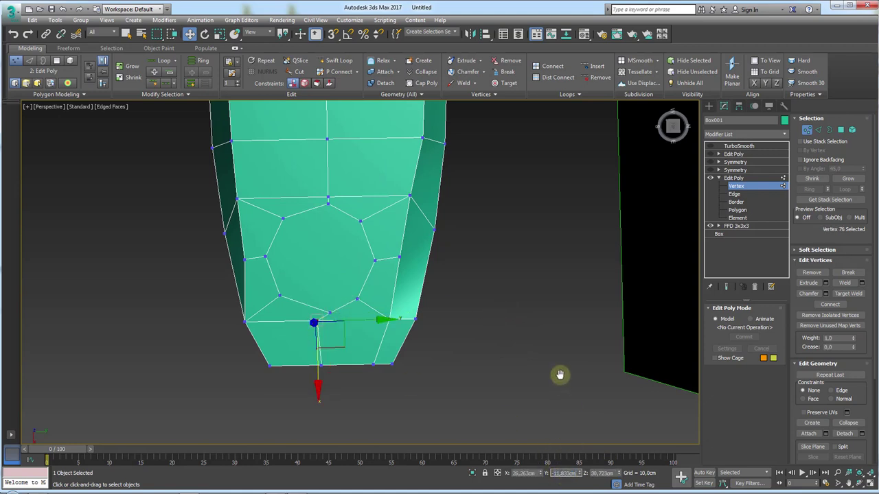
middle_drag(377, 369, 365, 330)
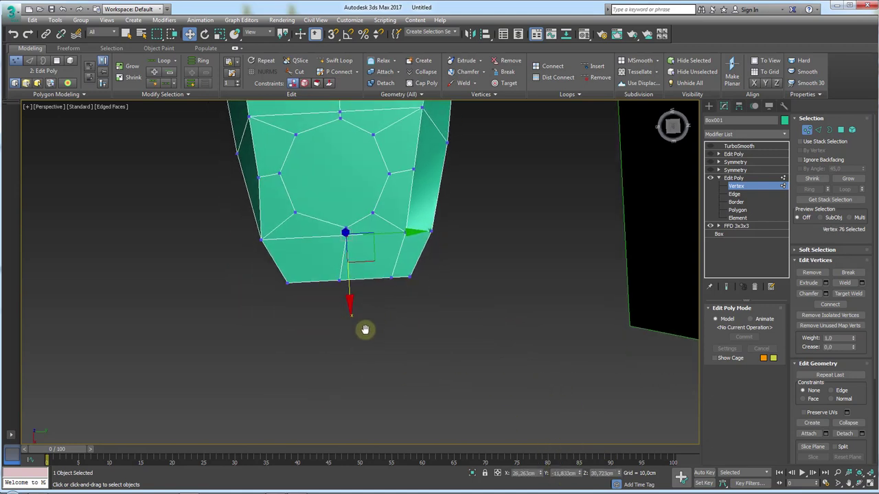
drag(364, 329, 328, 264)
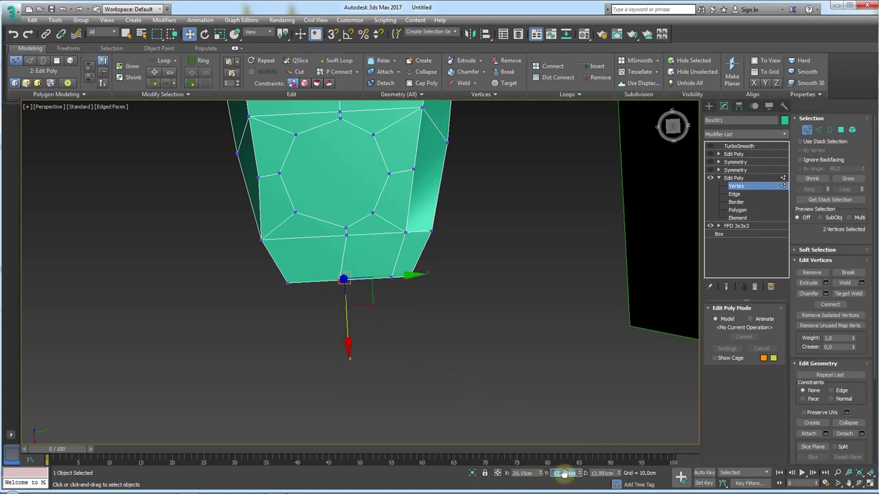
middle_drag(455, 295, 469, 320)
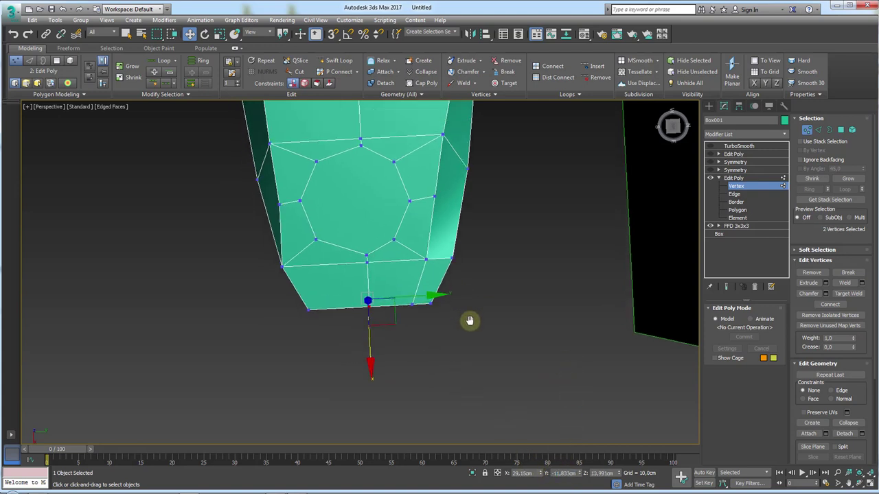
click(732, 176)
Step: Enable the lower and upper Symmetry modifiers and orbit to view the mirrored body
click(734, 169)
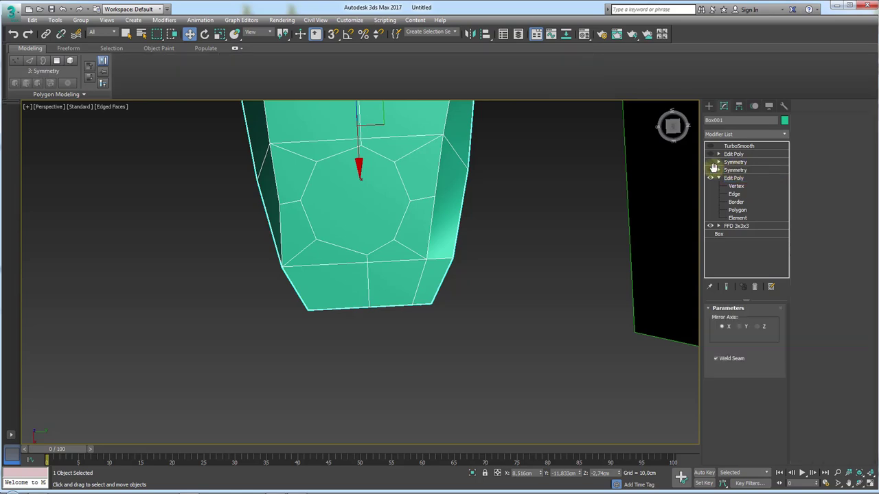
drag(731, 160, 731, 162)
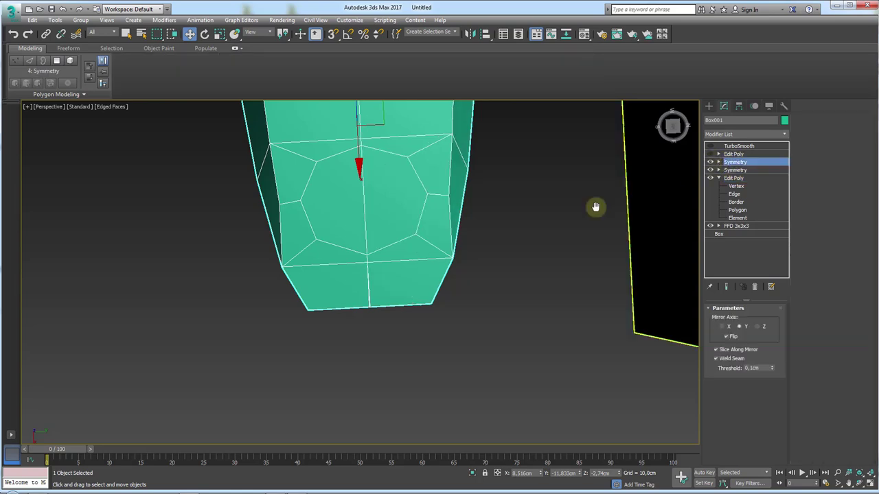
mouse_move(594, 206)
middle_down()
mouse_move(514, 273)
mouse_move(521, 255)
mouse_move(549, 284)
mouse_move(505, 354)
mouse_move(554, 327)
mouse_move(470, 223)
middle_up()
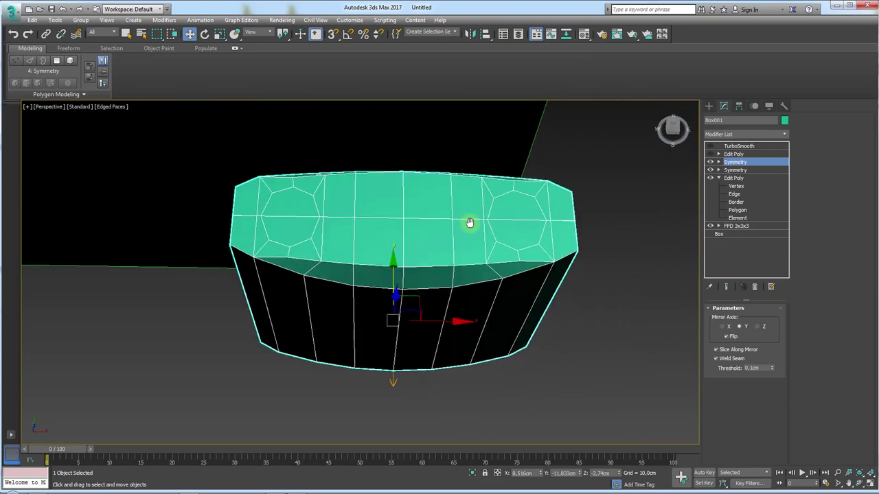
Step: In Edit Poly Vertex mode, push the keyhole loop's outermost vertex 76 outward along X
click(734, 185)
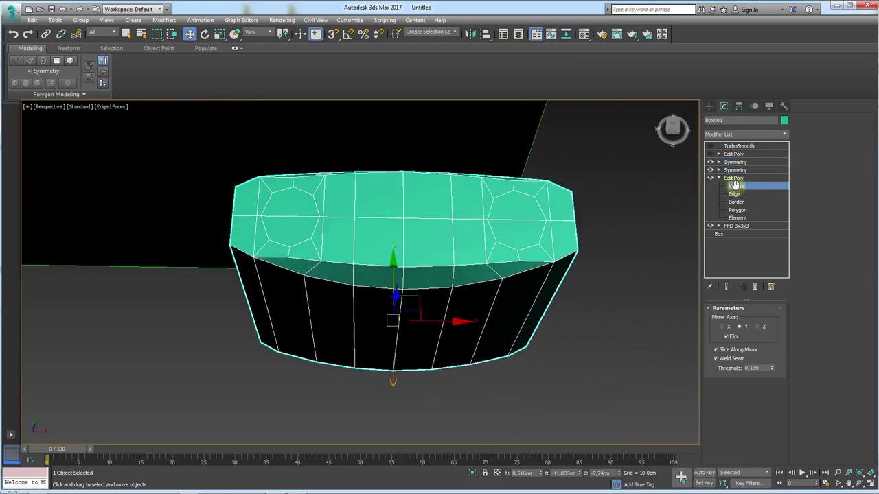
scroll(491, 219, up, 2)
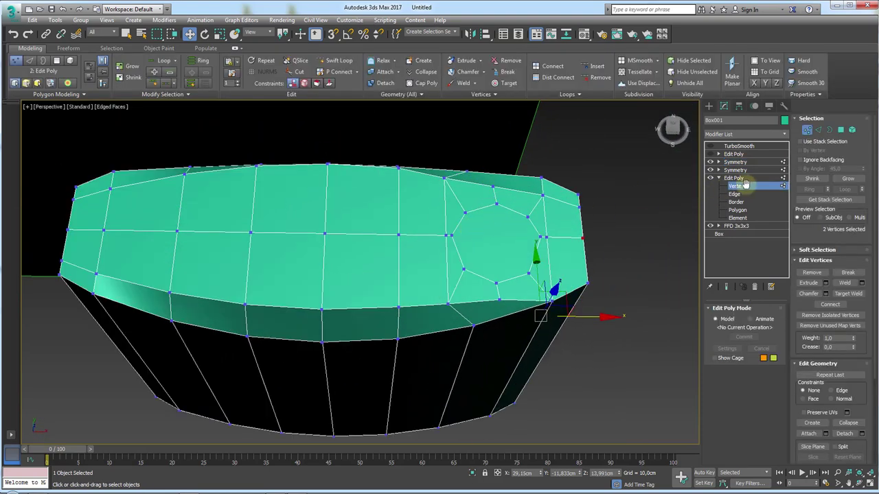
click(443, 236)
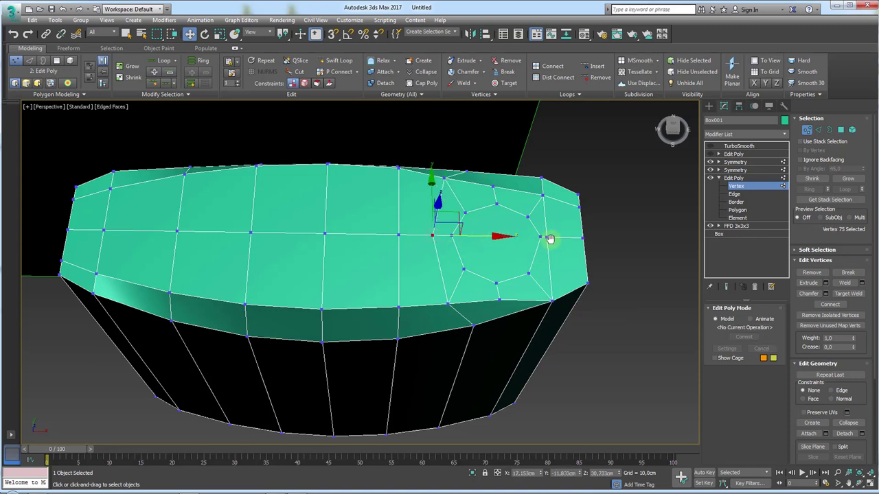
click(541, 237)
drag(599, 237, 616, 237)
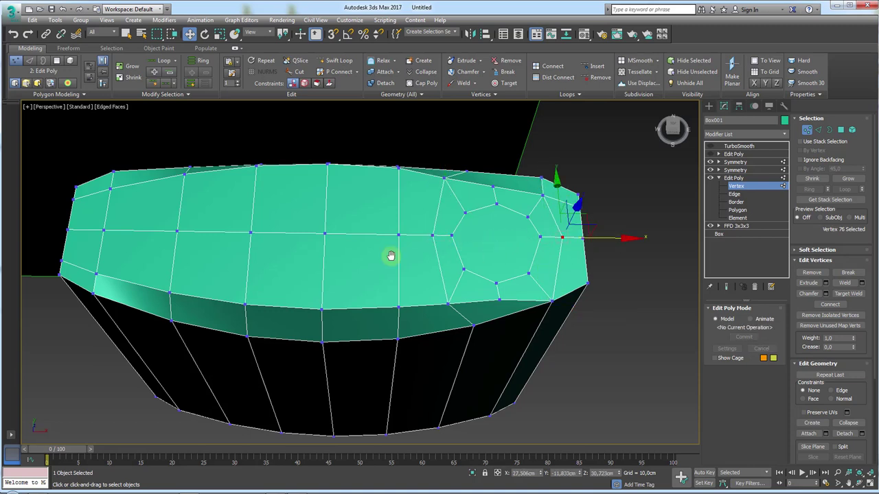
middle_drag(496, 222, 496, 219)
Step: Check the mirrored result at the upper Symmetry modifier from another angle
click(732, 170)
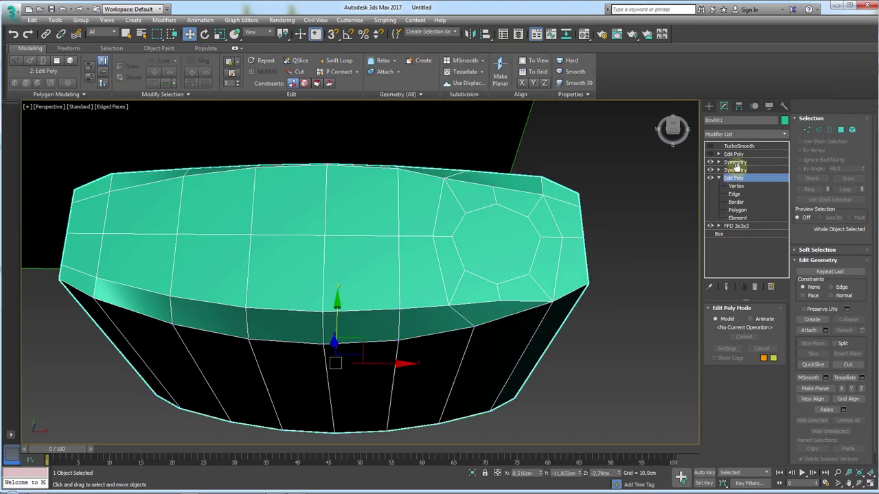
click(733, 162)
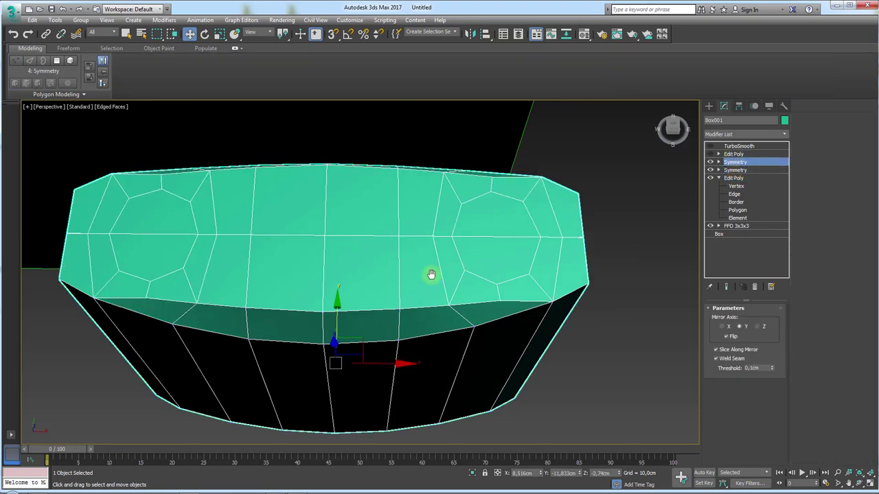
mouse_move(413, 288)
alt+middle_down()
mouse_move(414, 304)
mouse_move(412, 291)
alt+middle_up()
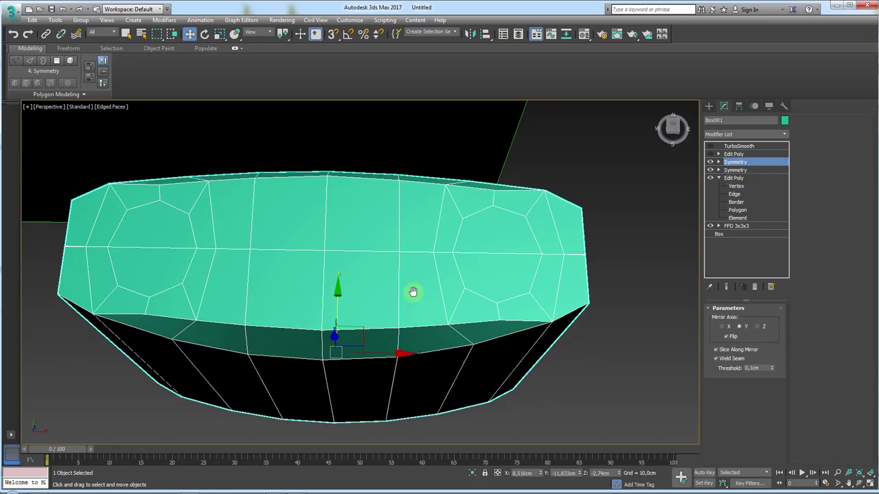
Step: Cut a new edge across the keyhole loop and preview it through Symmetry
click(735, 186)
scroll(506, 253, up, 3)
middle_drag(506, 253, 466, 234)
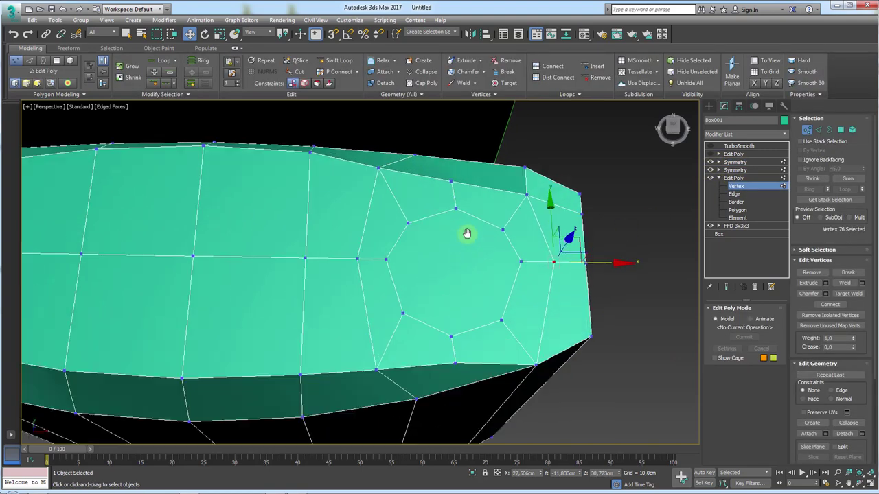
click(456, 209)
ctrl+click(451, 335)
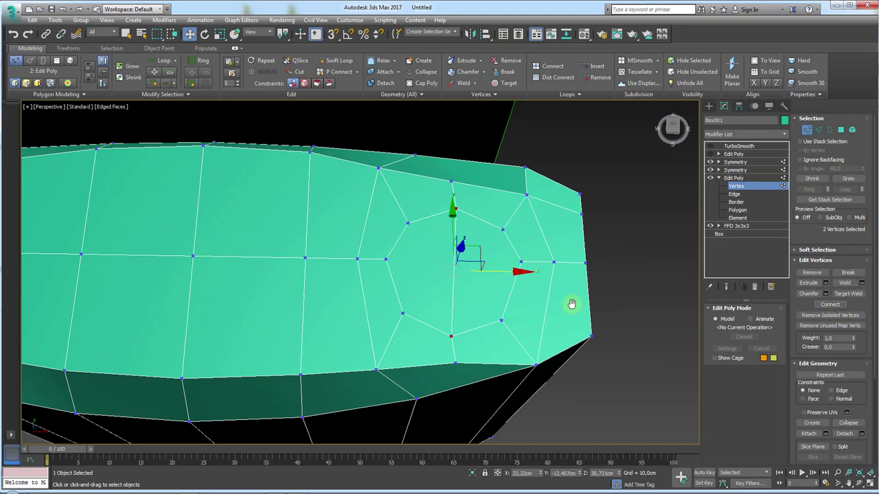
click(456, 296)
key(alt+c)
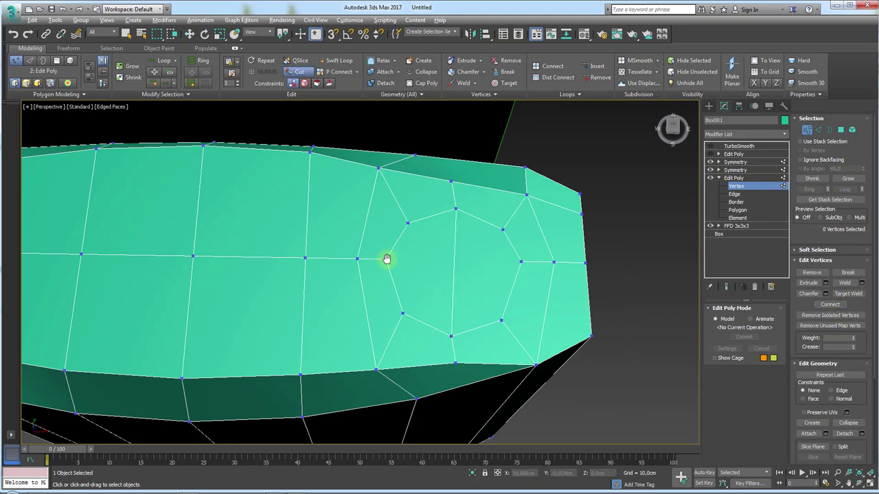
click(521, 261)
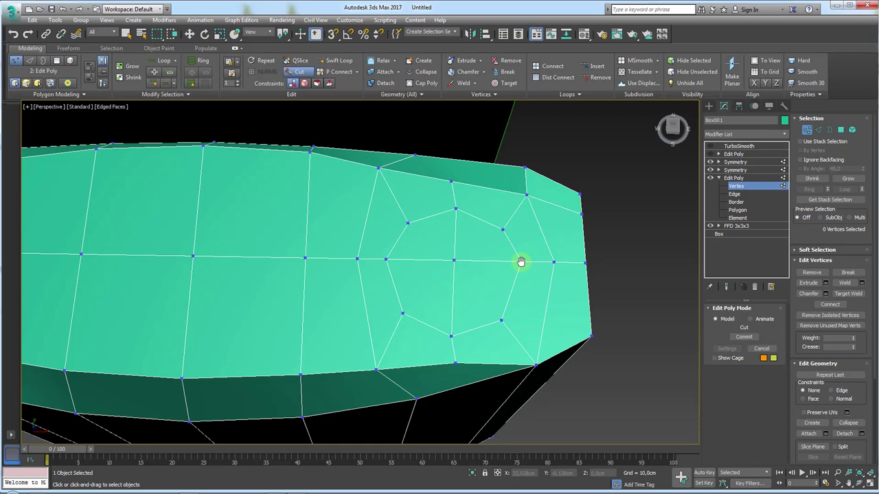
scroll(521, 263, down, 3)
click(730, 178)
click(735, 162)
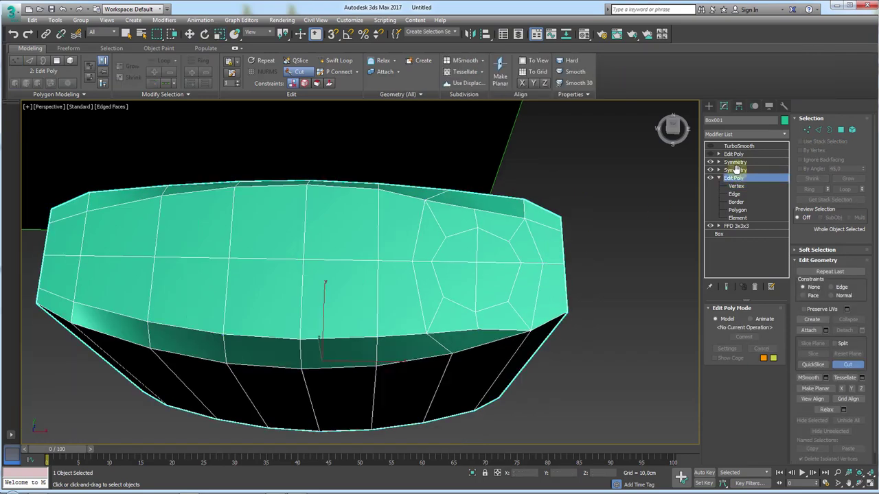
mouse_move(540, 254)
alt+middle_down()
mouse_move(555, 268)
mouse_move(549, 288)
mouse_move(555, 254)
mouse_move(563, 259)
mouse_move(555, 261)
alt+middle_up()
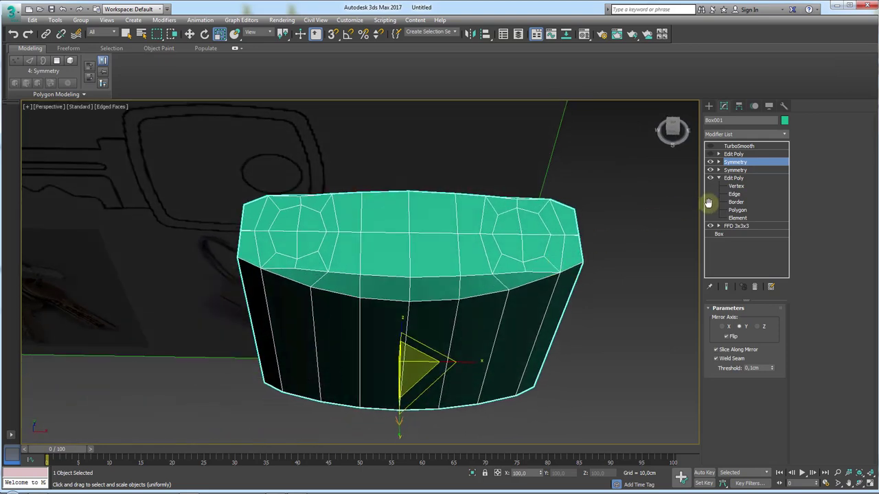
Step: Select the loop's three centre-line vertices and shift them slightly left along X
click(735, 186)
scroll(491, 252, up, 2)
scroll(478, 241, up, 2)
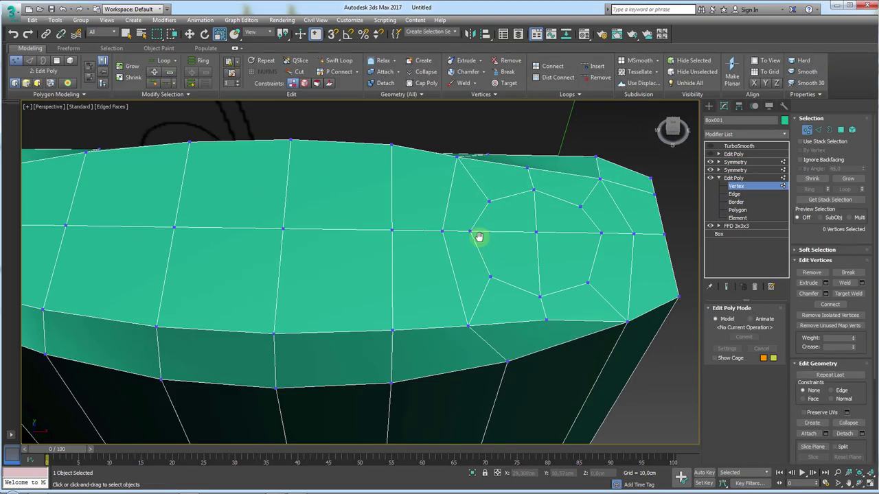
scroll(487, 246, up, 2)
right_click(475, 280)
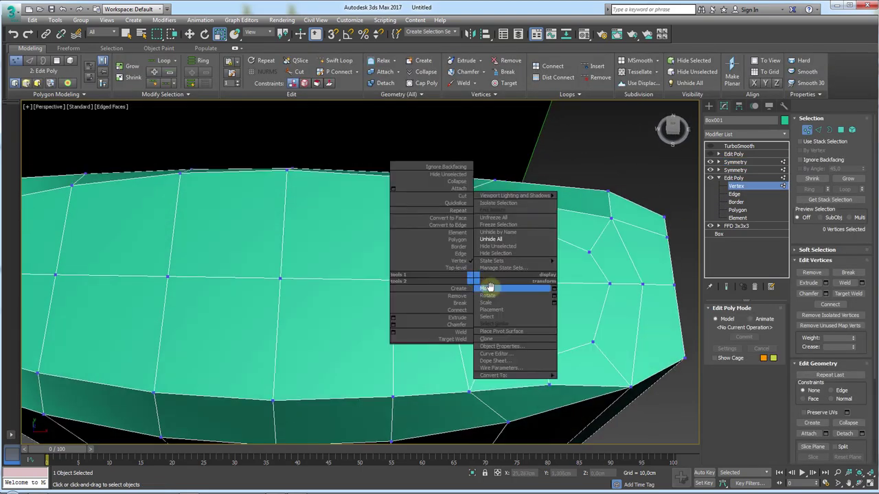
click(488, 287)
click(474, 282)
ctrl+click(443, 281)
ctrl+click(392, 280)
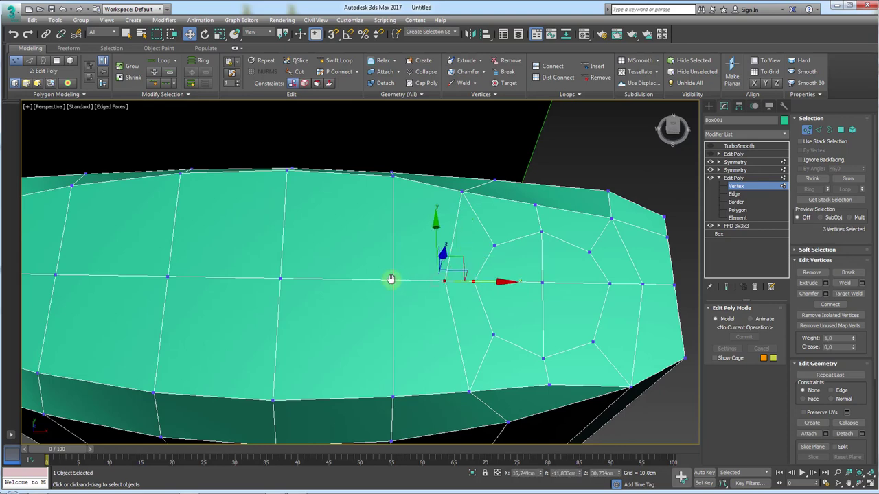
drag(479, 281, 470, 282)
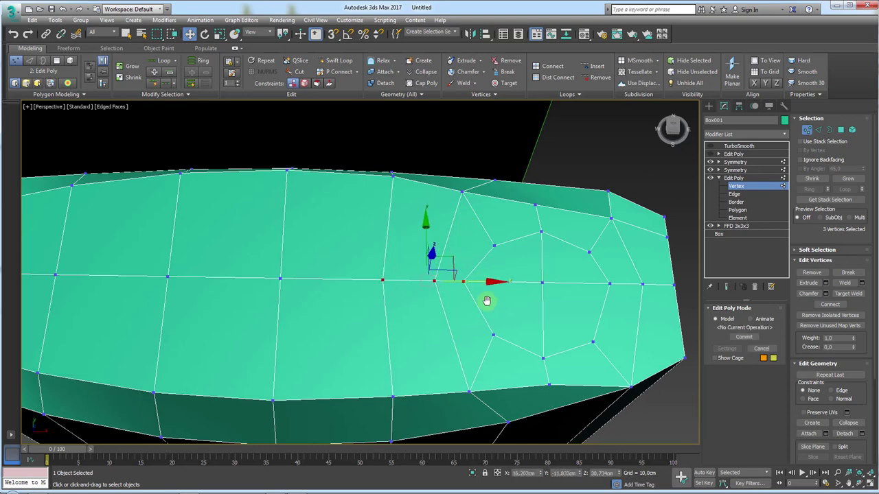
Step: Select two lower loop vertices and view the result at the Symmetry level
click(491, 337)
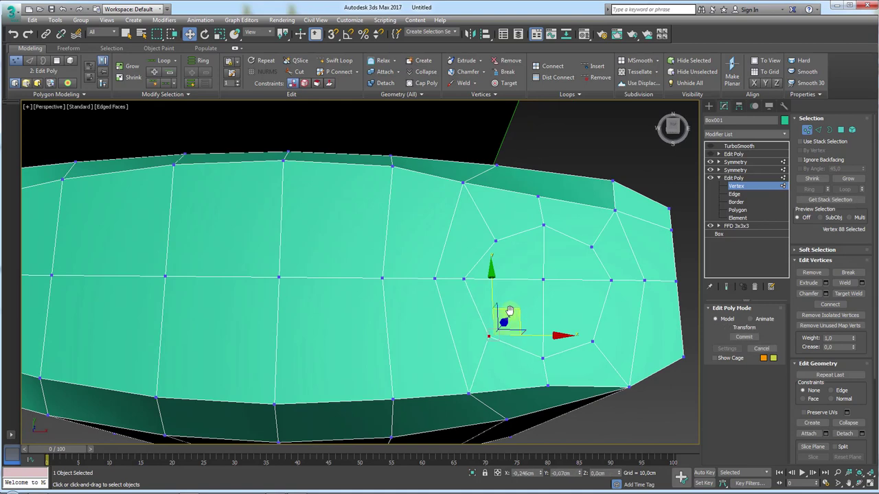
click(596, 341)
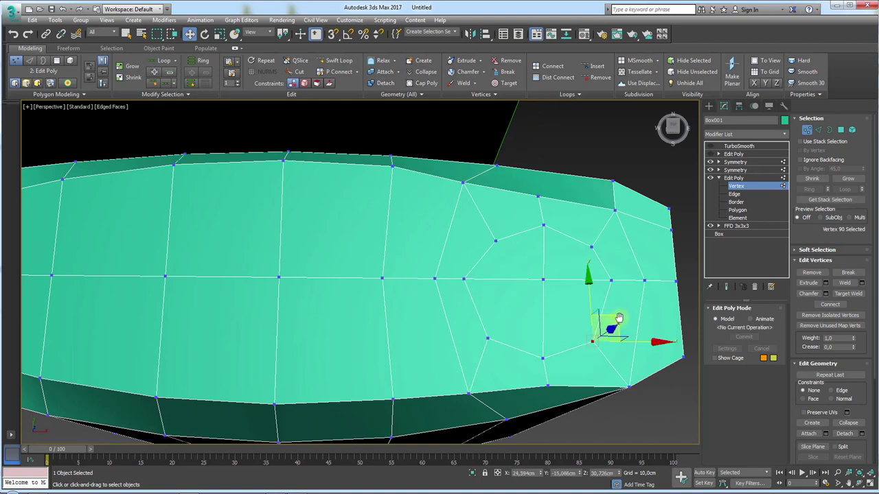
click(733, 178)
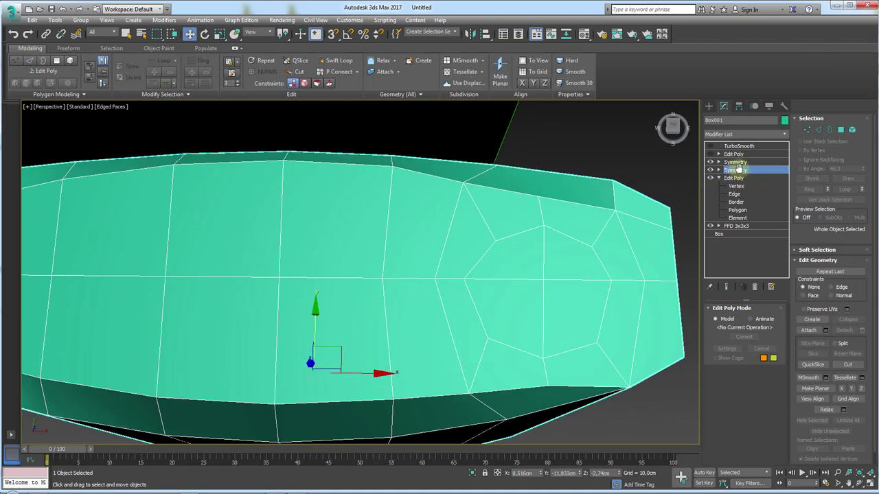
Step: Inspect the mirrored body from low side angles at Symmetry, then return to the top Edit Poly
click(734, 161)
scroll(476, 263, down, 5)
alt+middle_drag(476, 263, 312, 247)
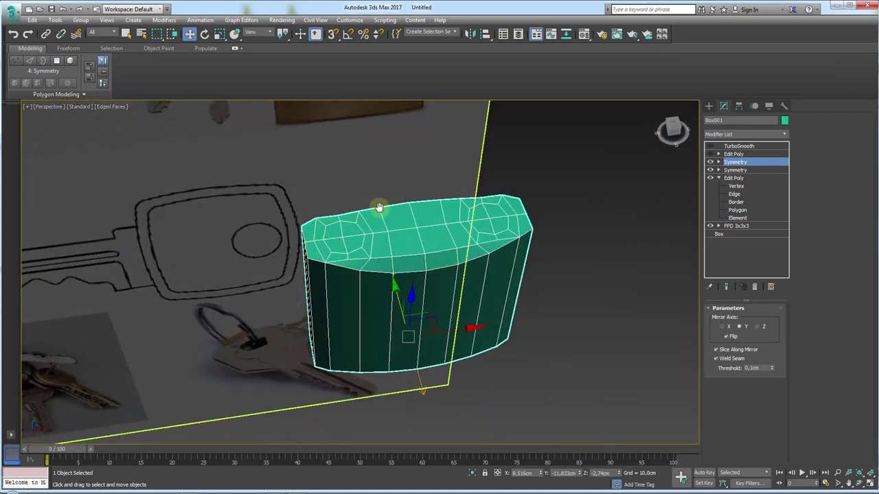
mouse_move(494, 251)
alt+middle_down()
mouse_move(494, 296)
mouse_move(481, 255)
mouse_move(497, 249)
alt+middle_up()
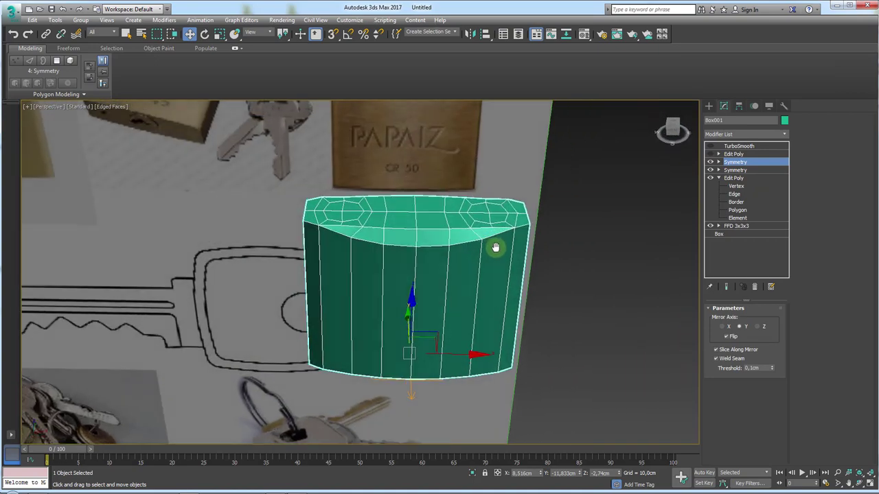
click(732, 154)
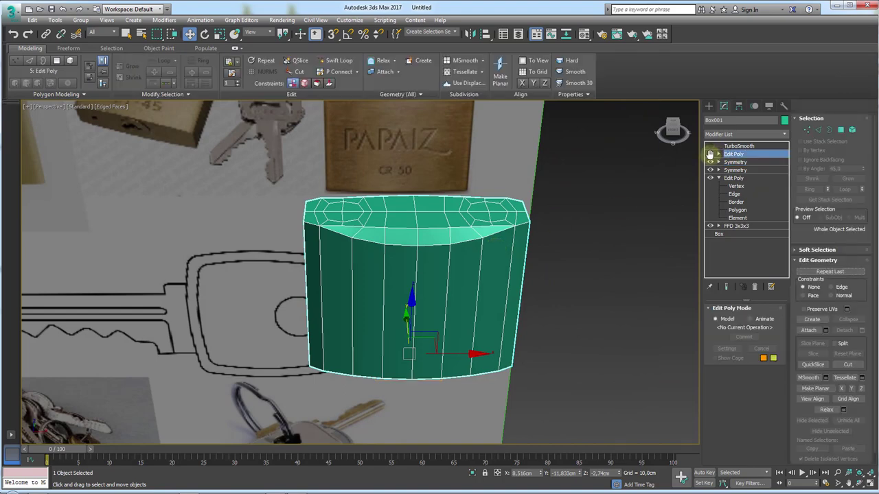
Step: Orbit behind the body and enter Vertex, then Polygon sub-object mode in the top Edit Poly
alt+middle_drag(475, 233, 814, 147)
click(807, 130)
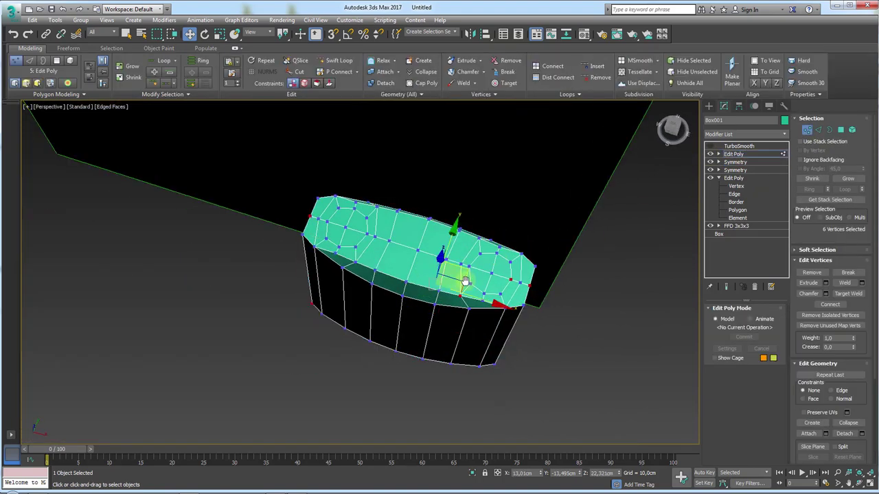
scroll(520, 274, up, 5)
click(524, 265)
alt+middle_drag(530, 289, 786, 120)
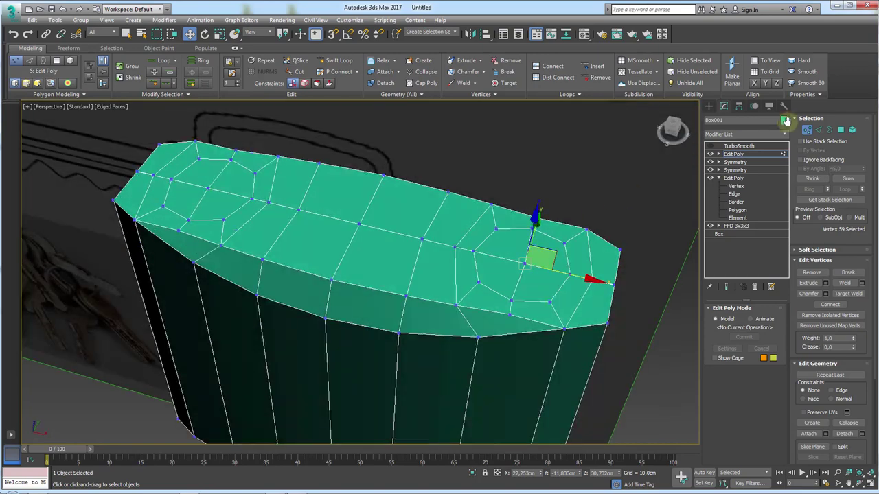
click(836, 129)
Step: Select the four centre polygons of the keyhole loop and inspect them from a low side view
mouse_move(590, 295)
alt+middle_down()
mouse_move(533, 362)
mouse_move(657, 239)
alt+middle_up()
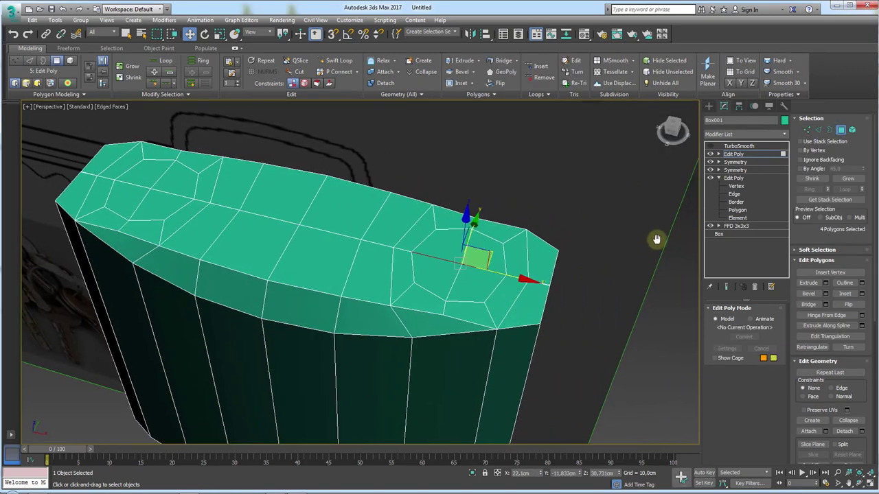
alt+middle_drag(510, 297, 465, 277)
scroll(465, 276, up, 3)
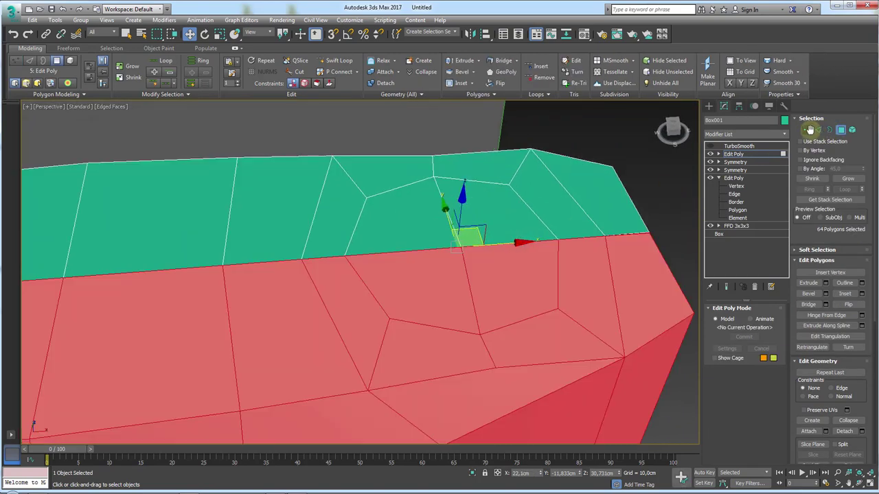
key(1)
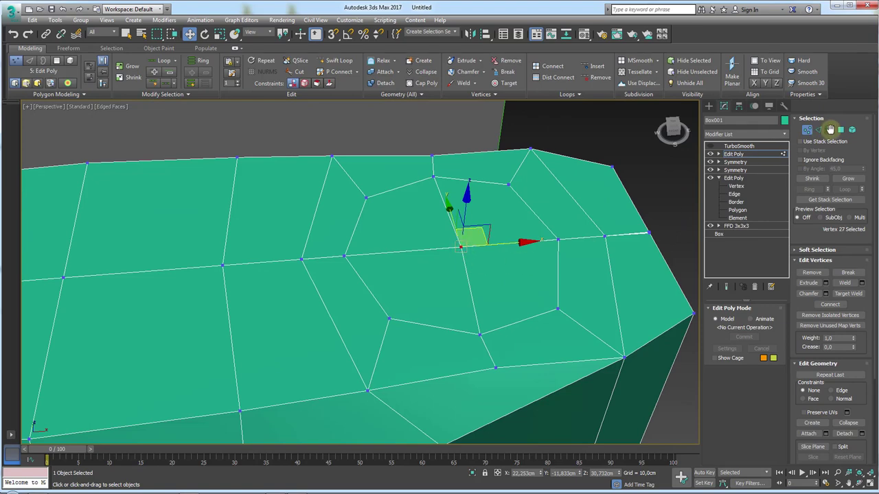
click(839, 129)
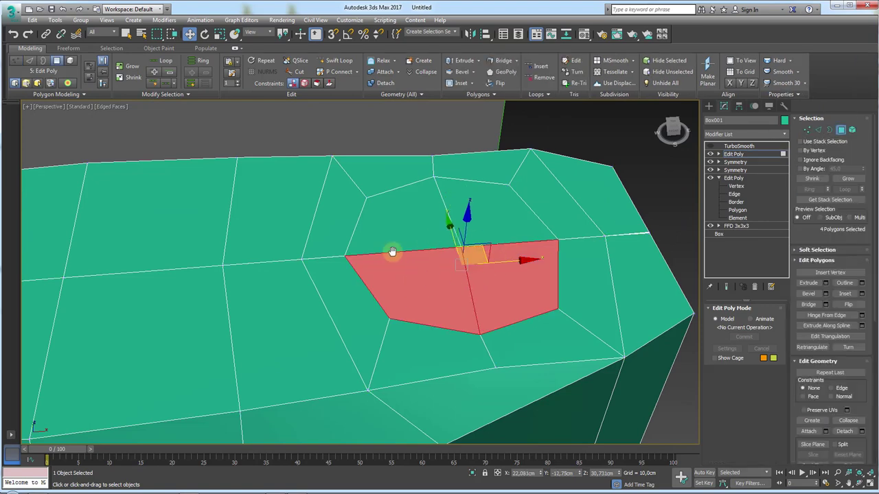
alt+middle_drag(392, 251, 421, 228)
scroll(426, 267, down, 5)
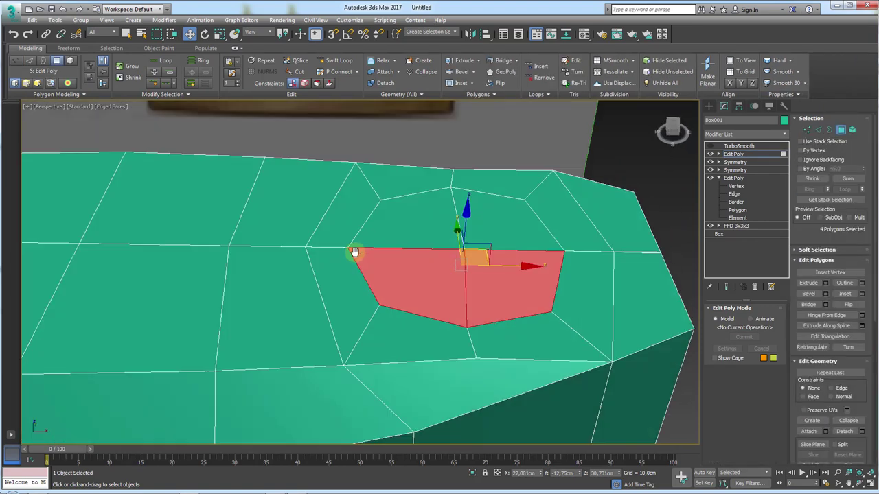
mouse_move(426, 268)
alt+middle_down()
mouse_move(439, 268)
mouse_move(396, 378)
mouse_move(387, 364)
mouse_move(414, 402)
mouse_move(392, 320)
alt+middle_up()
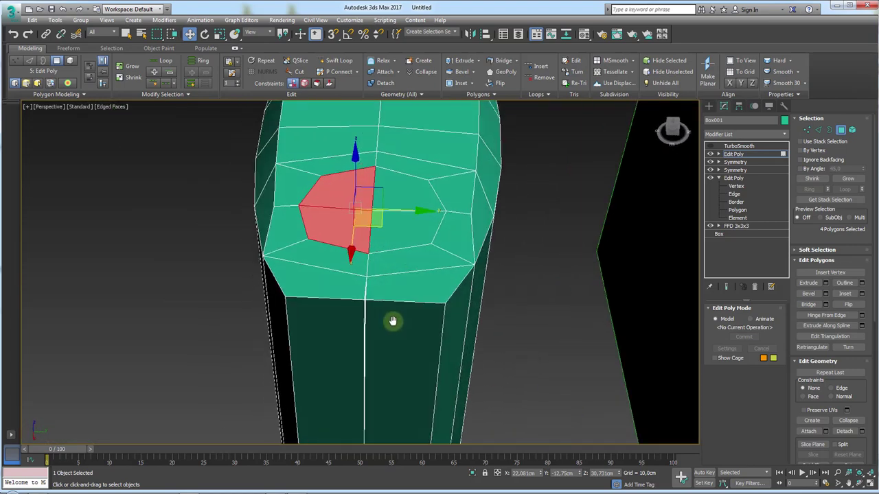
scroll(392, 320, up, 5)
scroll(377, 306, up, 2)
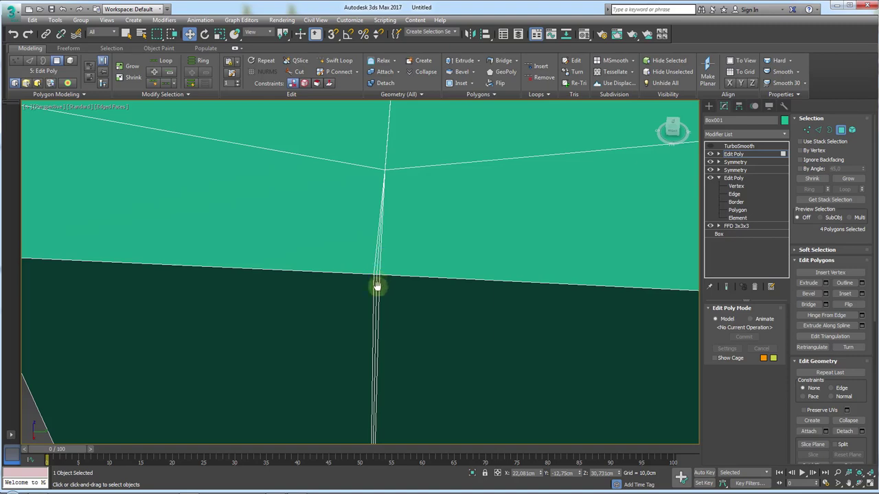
Step: In Top view, marquee-select the upper half's polygons and delete them
scroll(378, 279, down, 3)
scroll(379, 268, down, 6)
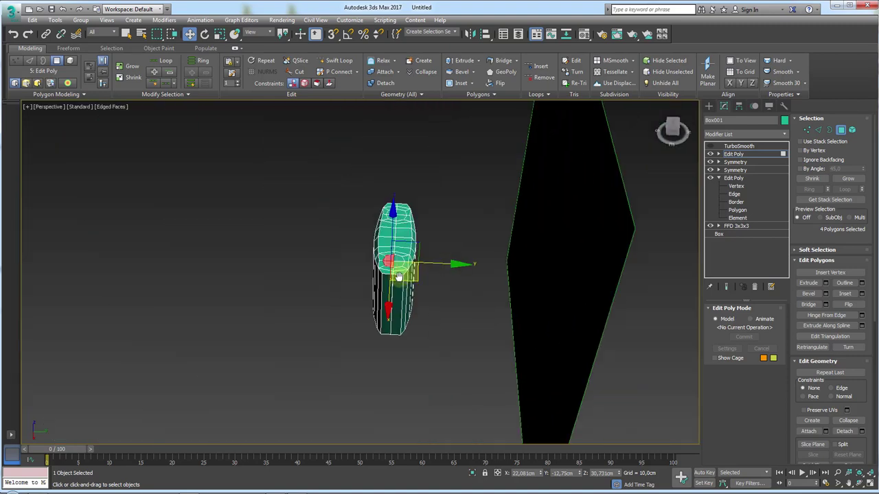
key(t)
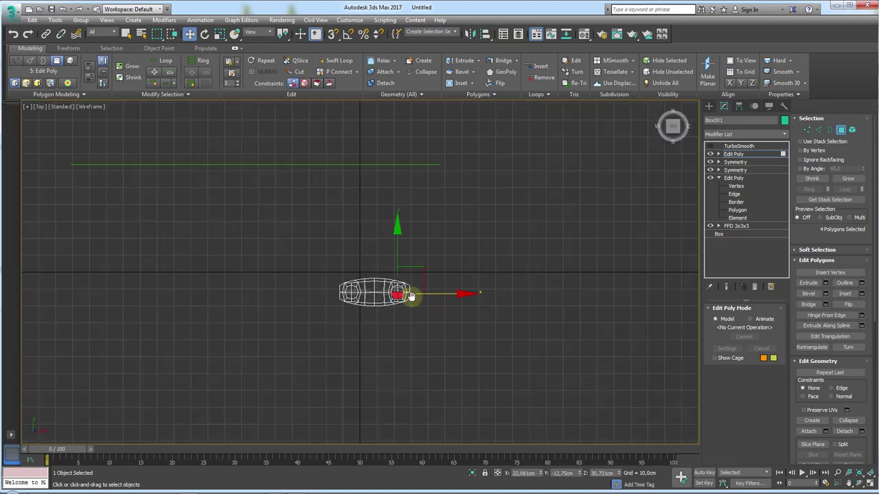
scroll(353, 286, up, 4)
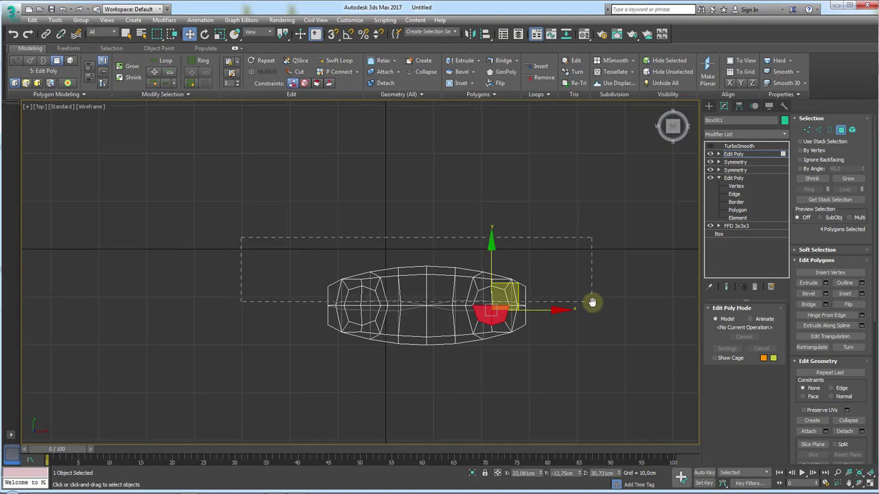
drag(591, 302, 589, 309)
key(Delete)
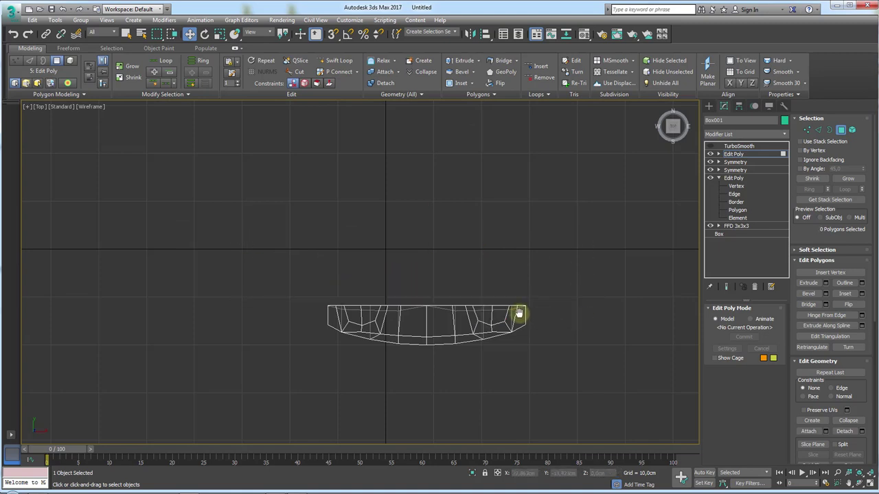
scroll(519, 313, up, 3)
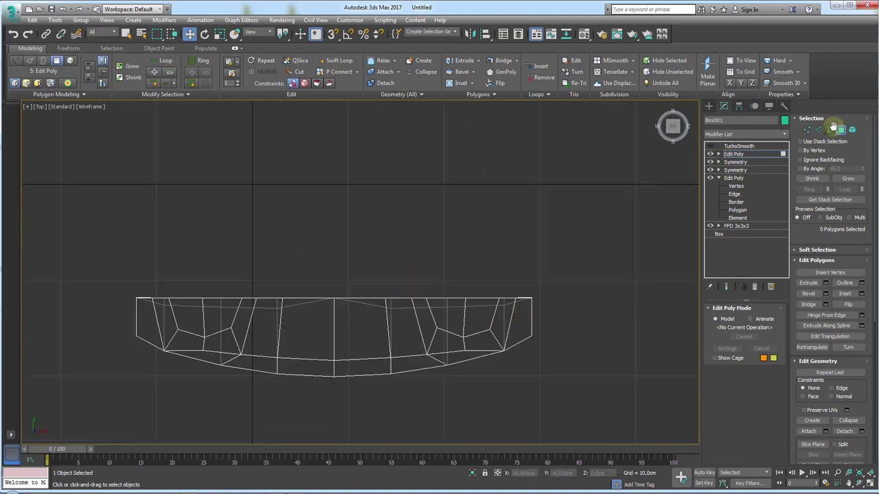
Step: Scale the open border flat, then show the model shaded with edged faces
click(829, 129)
mouse_move(557, 253)
alt+middle_down()
mouse_move(531, 274)
mouse_move(533, 256)
mouse_move(525, 281)
mouse_move(455, 260)
alt+middle_up()
key(e)
key(r)
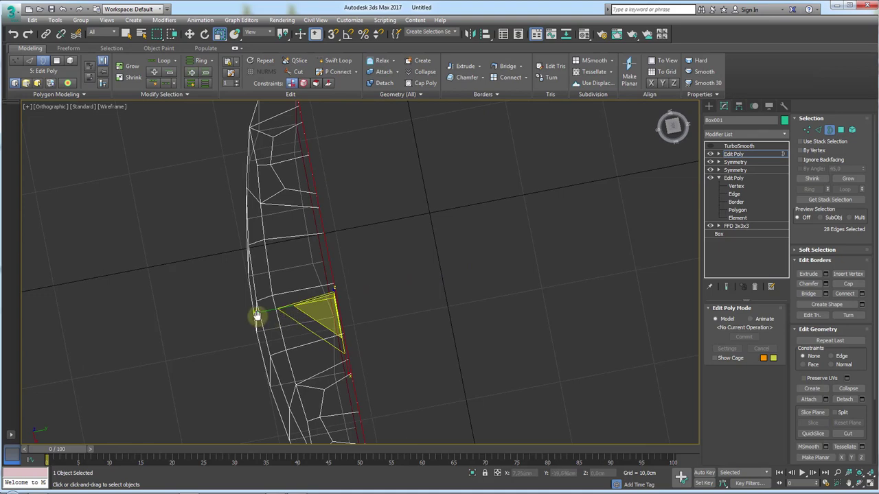
drag(255, 314, 312, 302)
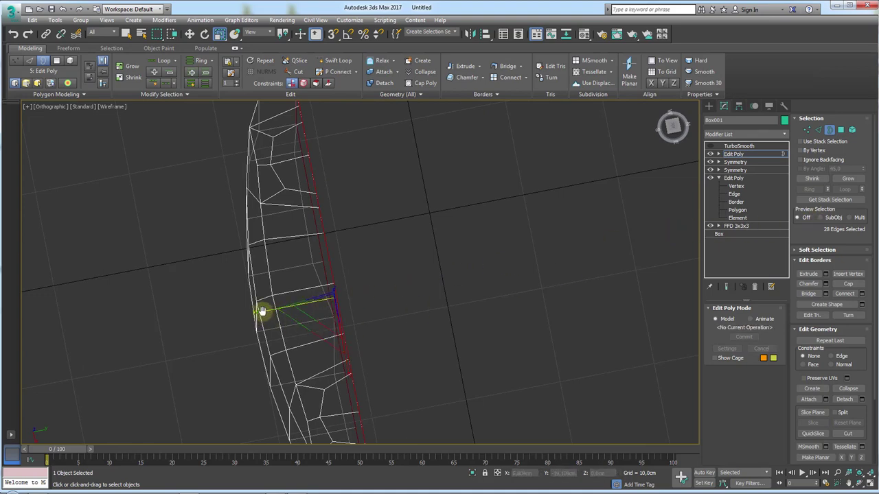
mouse_move(610, 273)
alt+middle_down()
mouse_move(418, 293)
mouse_move(412, 263)
mouse_move(357, 408)
mouse_move(402, 286)
mouse_move(389, 298)
alt+middle_up()
key(F3)
key(F4)
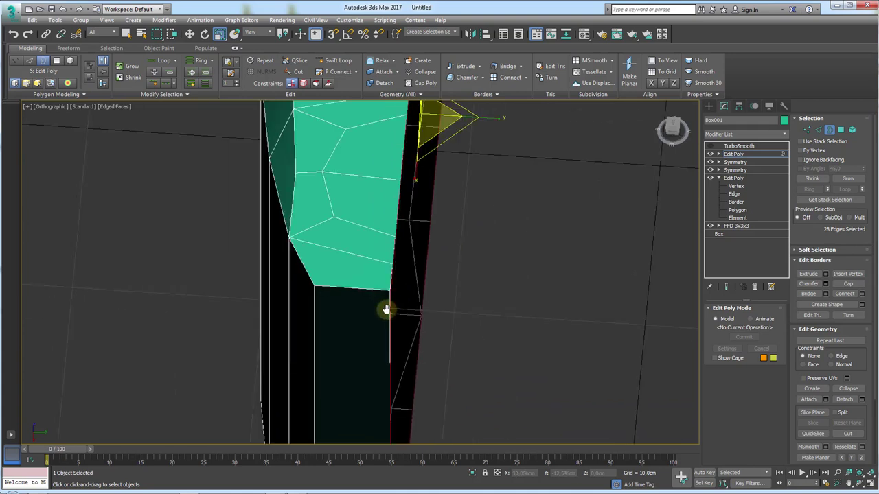
scroll(389, 309, up, 2)
scroll(392, 281, up, 2)
scroll(391, 259, up, 1)
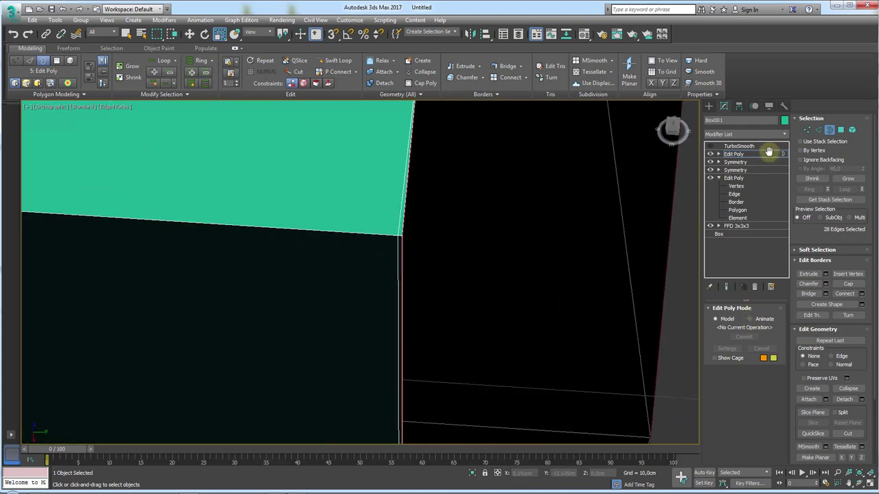
Step: Select the vertical edges along the seam and remove them
click(816, 130)
click(398, 228)
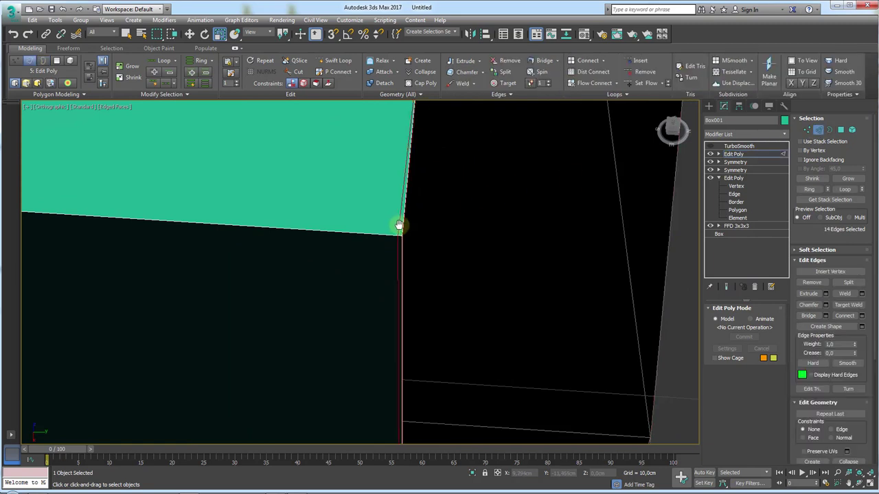
scroll(400, 230, down, 3)
alt+middle_drag(403, 267, 413, 269)
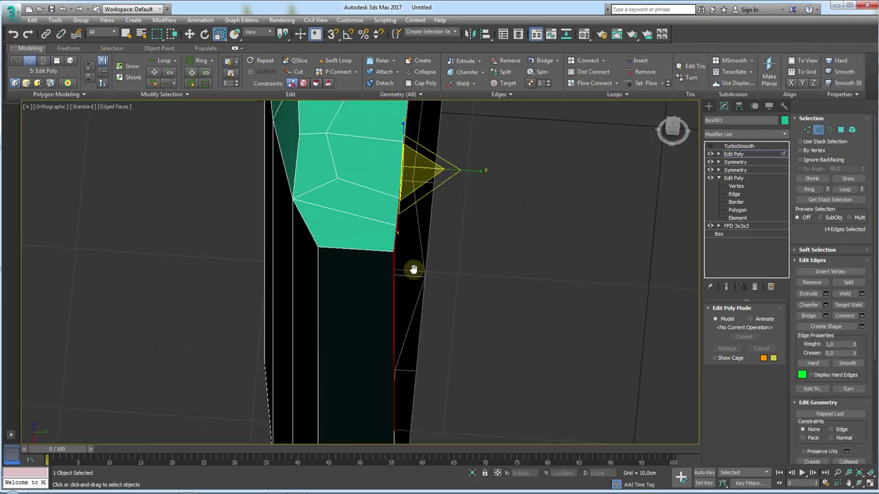
click(808, 282)
mouse_move(530, 259)
alt+middle_down()
mouse_move(485, 273)
mouse_move(508, 247)
mouse_move(477, 277)
alt+middle_up()
scroll(477, 277, up, 4)
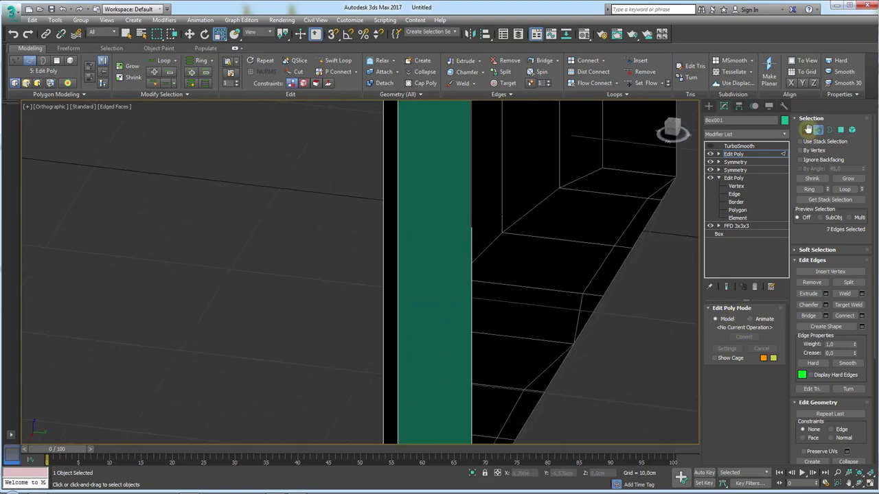
click(808, 129)
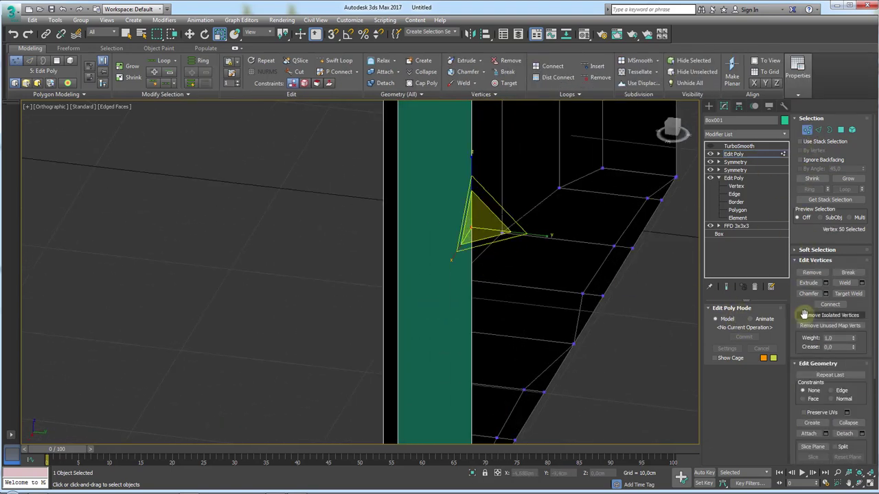
Step: Cancel the Cut tool and remove the stray vertex on the left edge
alt+middle_drag(494, 278, 494, 255)
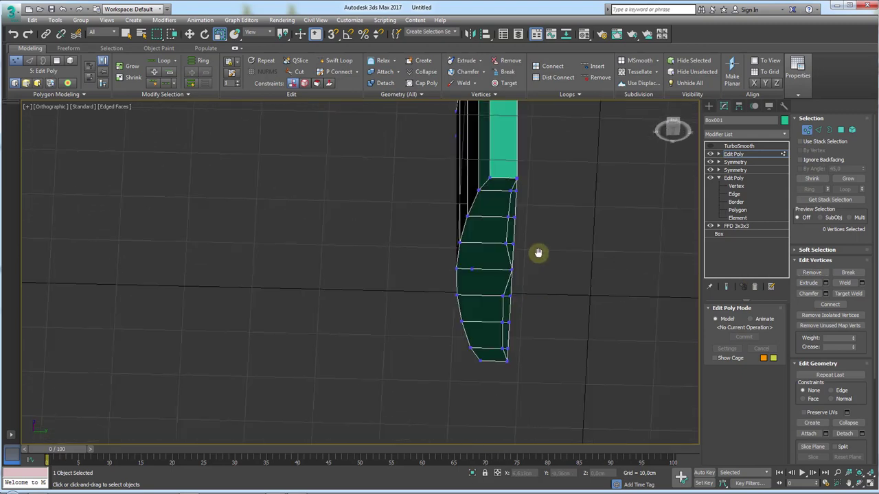
scroll(493, 255, up, 2)
scroll(505, 257, up, 2)
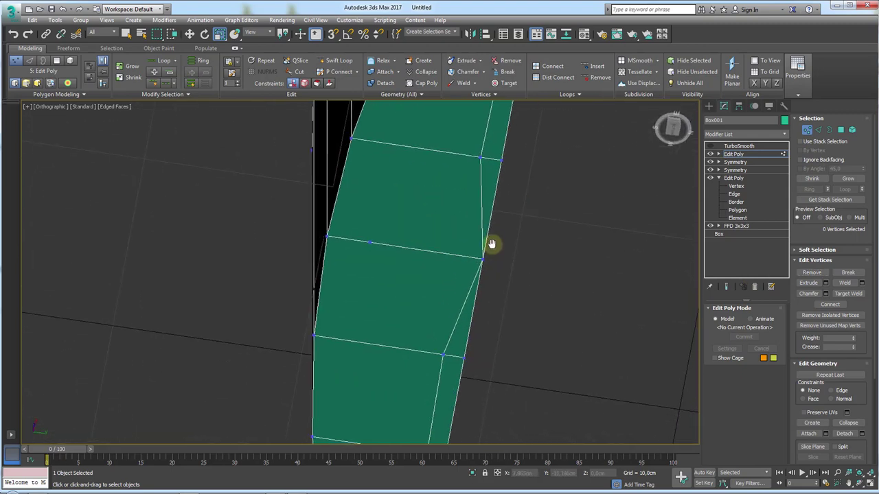
scroll(492, 246, up, 2)
key(alt+c)
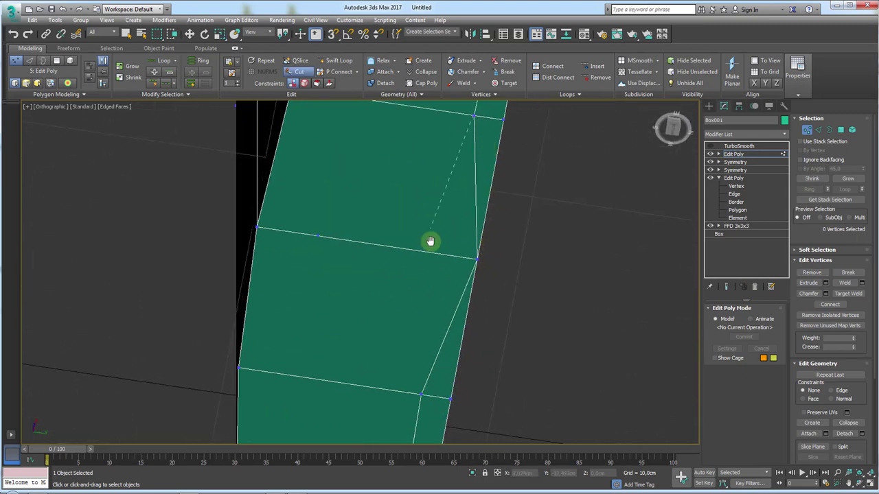
click(437, 255)
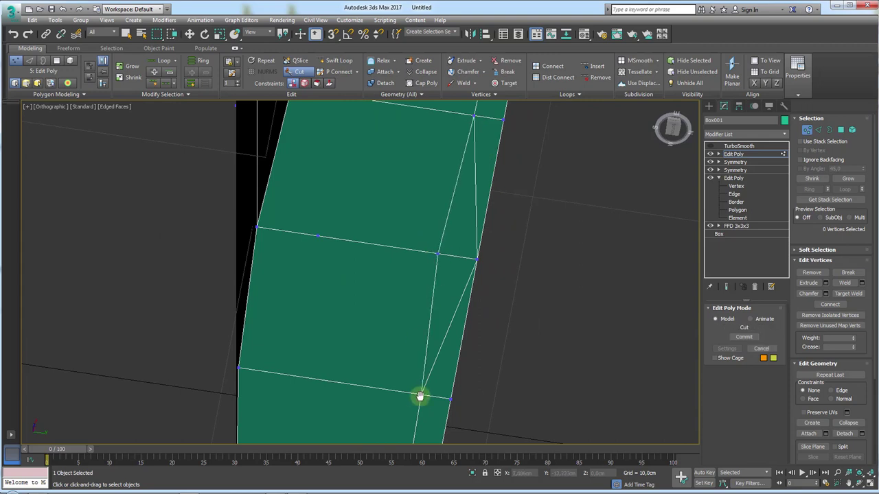
right_click(321, 238)
click(312, 235)
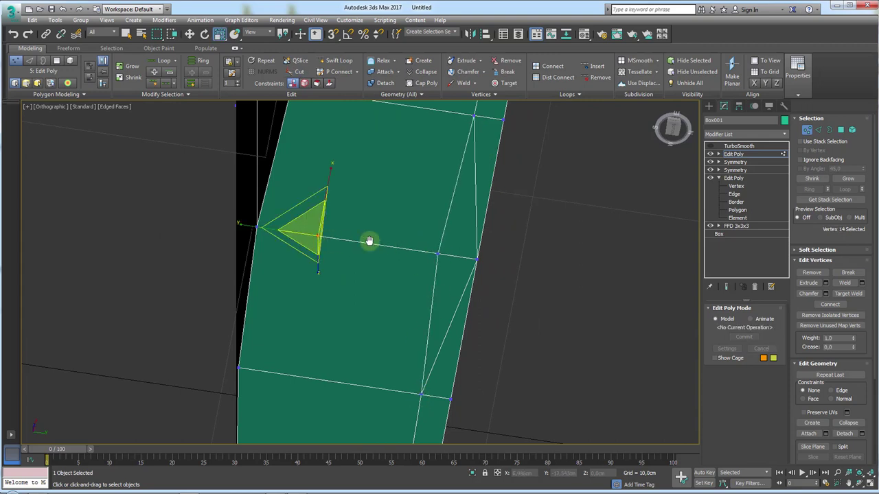
click(811, 272)
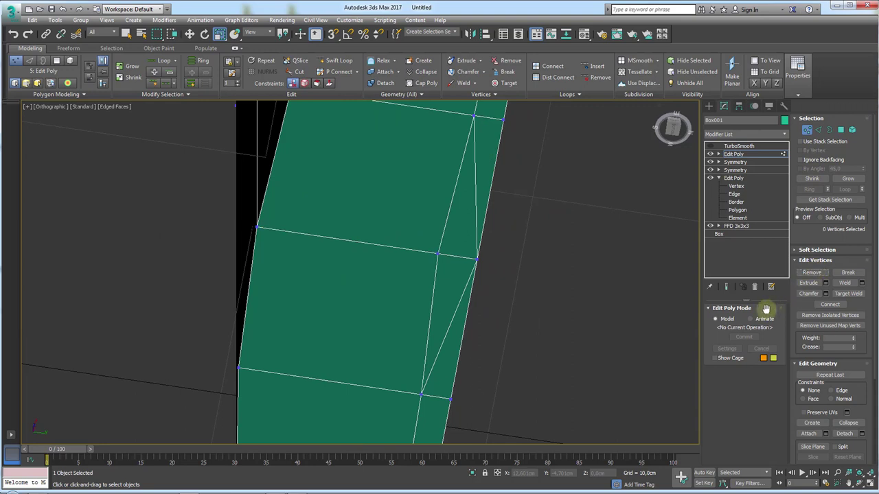
Step: Select and remove the two leftover edges on the right side
click(818, 130)
click(479, 212)
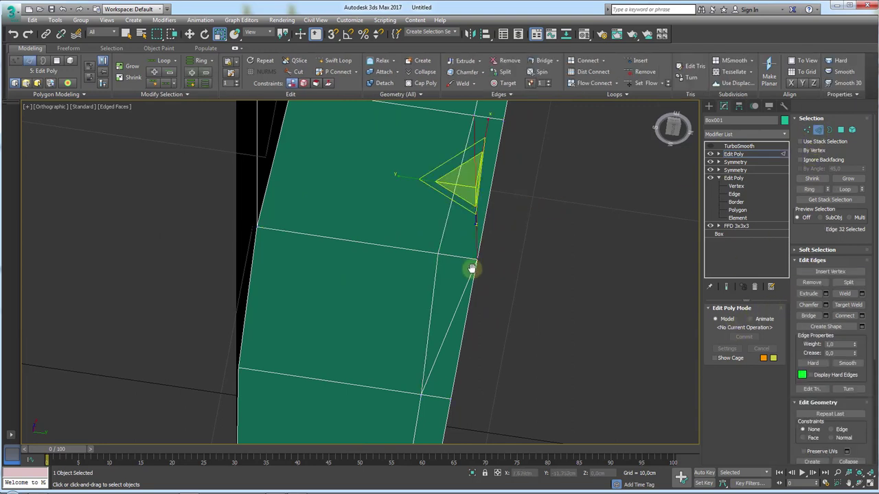
click(813, 278)
scroll(490, 254, down, 2)
scroll(494, 231, down, 4)
middle_drag(505, 249, 489, 249)
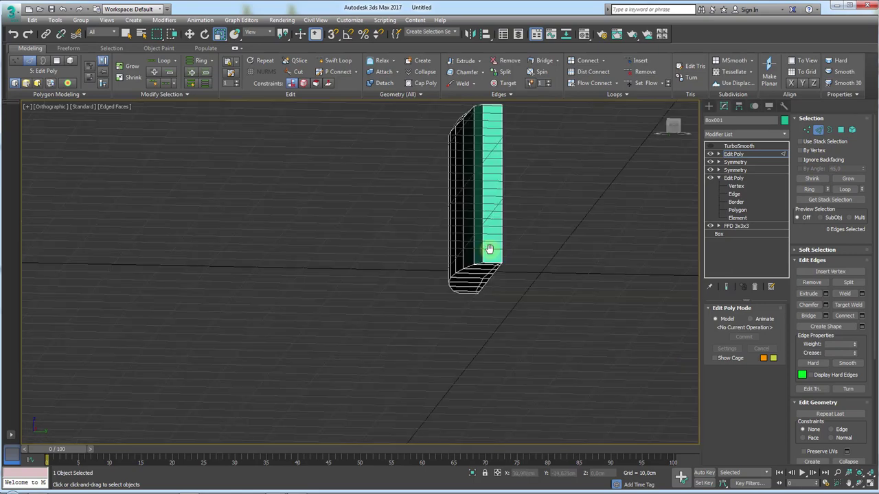
scroll(489, 249, up, 3)
scroll(514, 267, up, 2)
scroll(496, 254, down, 2)
scroll(519, 286, down, 2)
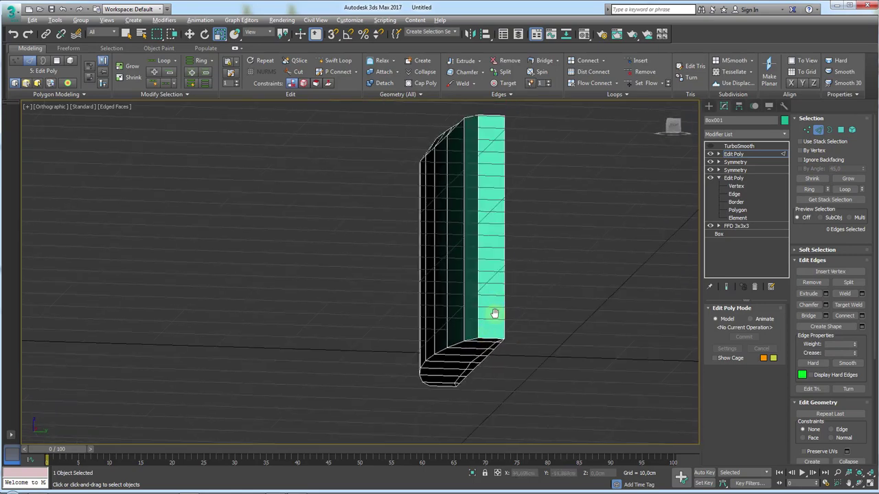
Step: Remove the vertical edge loop on the body's curved side and return to object level
mouse_move(494, 313)
alt+middle_down()
mouse_move(494, 359)
mouse_move(494, 268)
mouse_move(466, 238)
alt+middle_up()
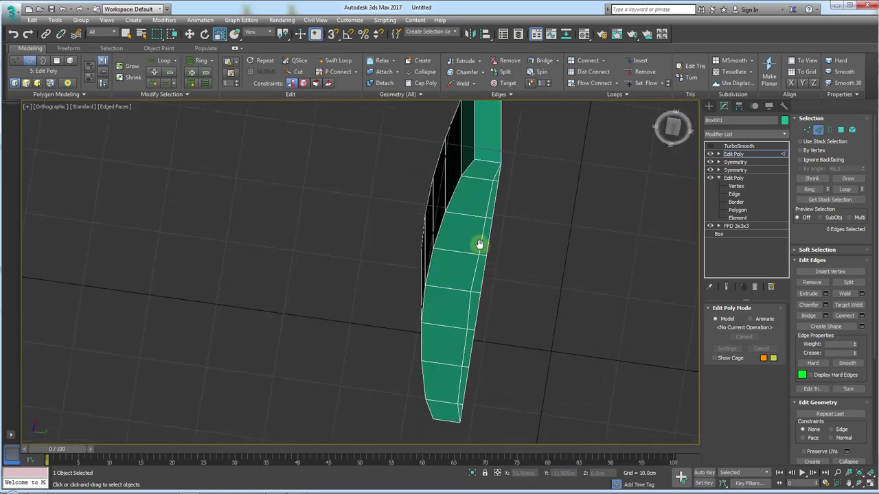
double_click(479, 244)
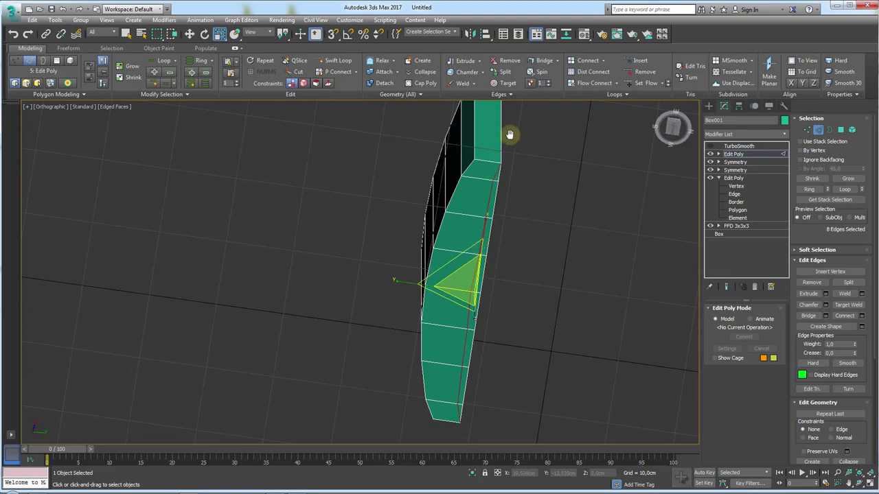
click(808, 282)
mouse_move(524, 215)
alt+middle_down()
mouse_move(526, 309)
mouse_move(526, 186)
mouse_move(492, 199)
alt+middle_up()
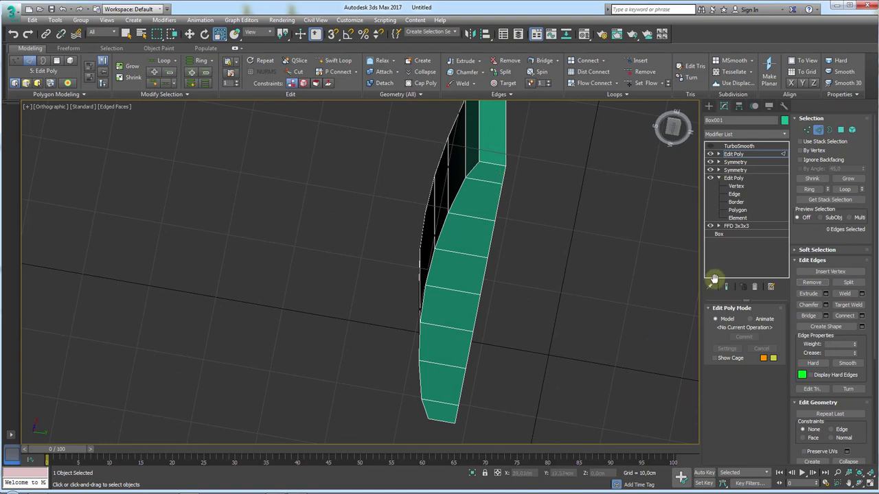
key(ctrl+z)
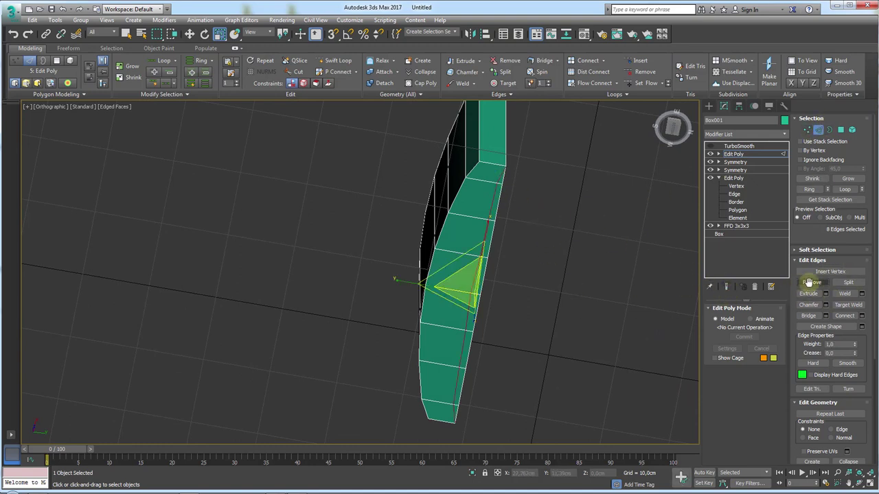
click(808, 282)
click(806, 130)
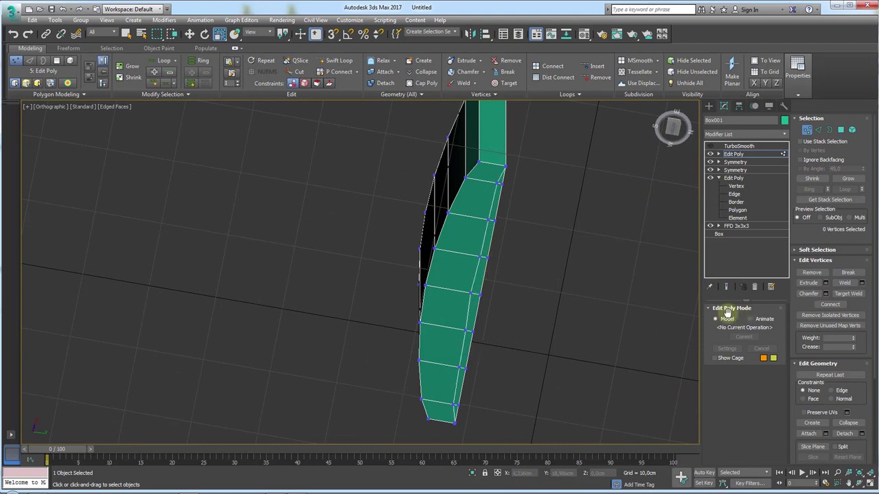
click(818, 130)
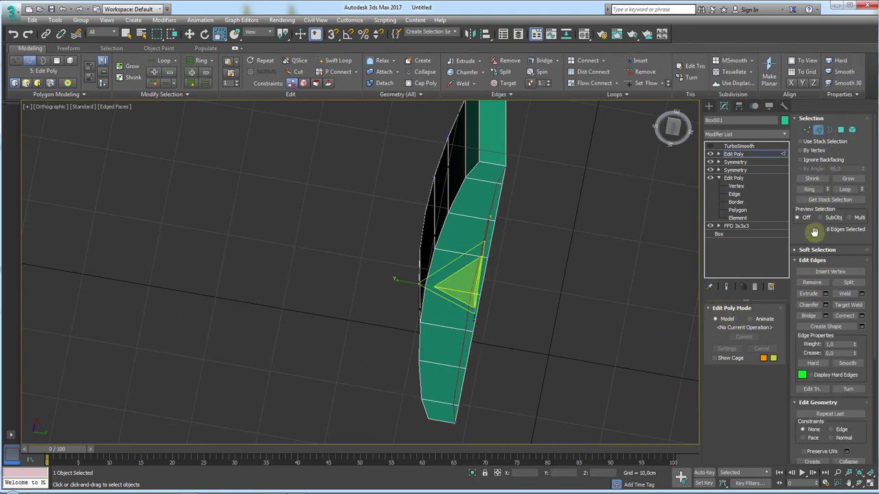
click(812, 281)
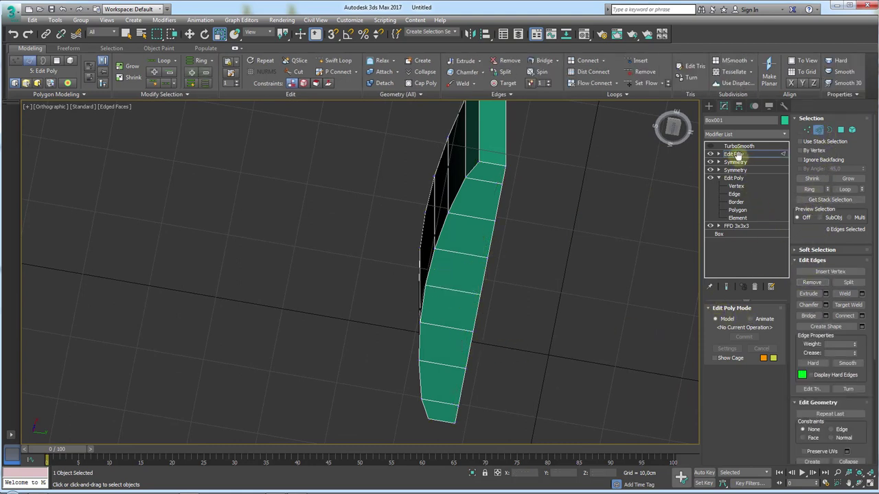
click(733, 154)
mouse_move(570, 188)
alt+middle_down()
mouse_move(555, 281)
mouse_move(659, 206)
alt+middle_up()
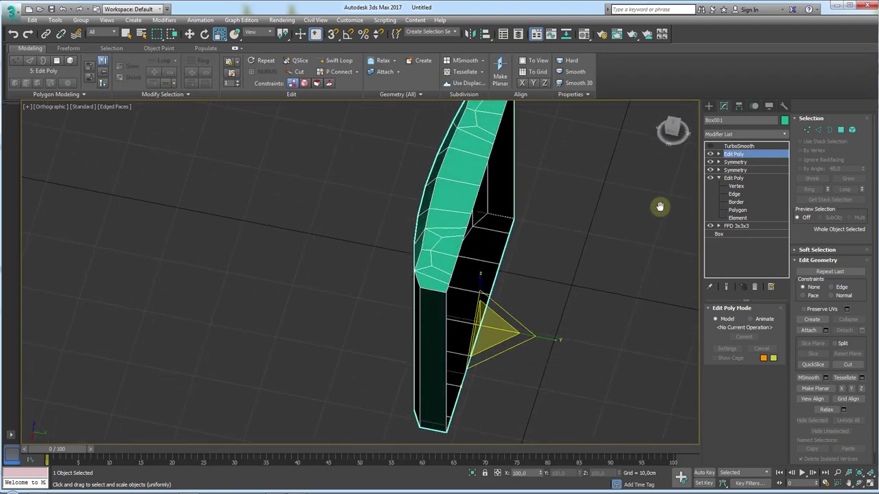
Step: Add a Symmetry modifier mirroring on the Y axis with Flip enabled
click(781, 136)
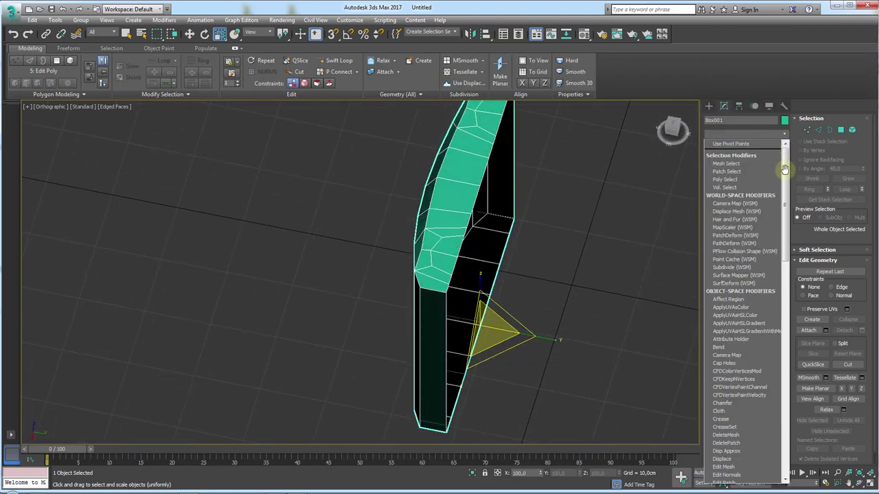
drag(785, 169, 786, 466)
click(734, 319)
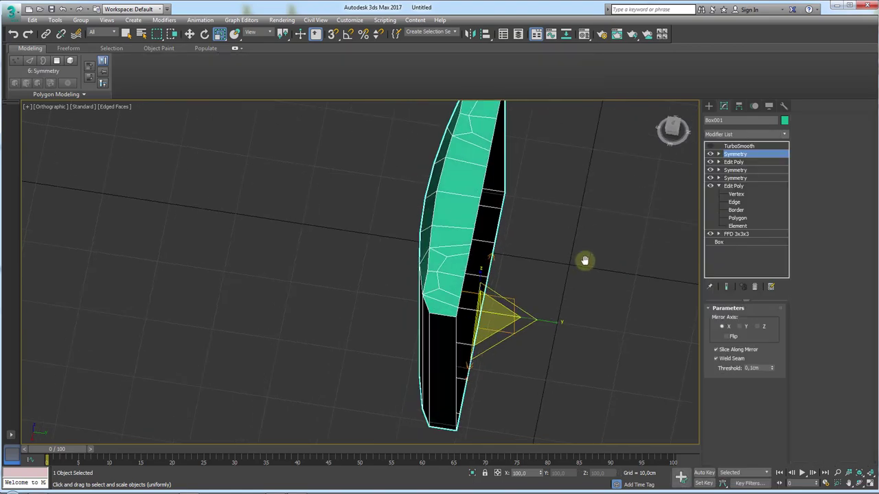
alt+middle_drag(585, 260, 604, 264)
click(738, 327)
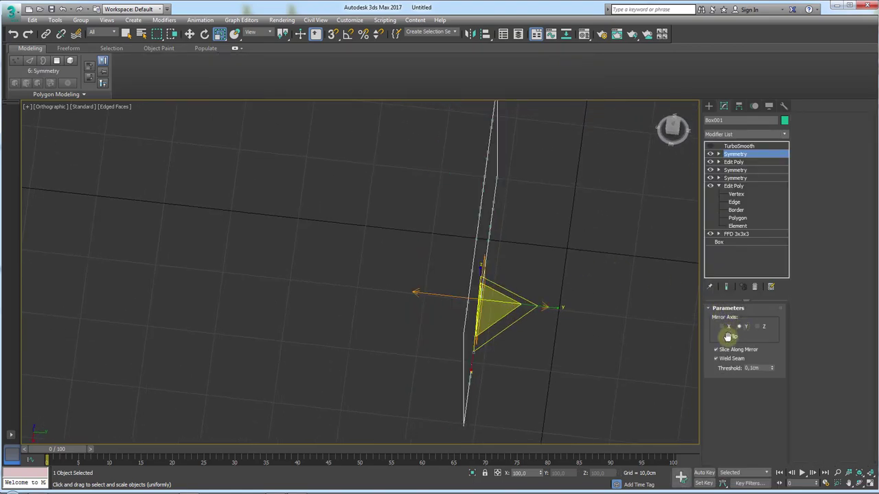
click(728, 336)
mouse_move(684, 337)
alt+middle_down()
mouse_move(594, 334)
mouse_move(637, 275)
alt+middle_up()
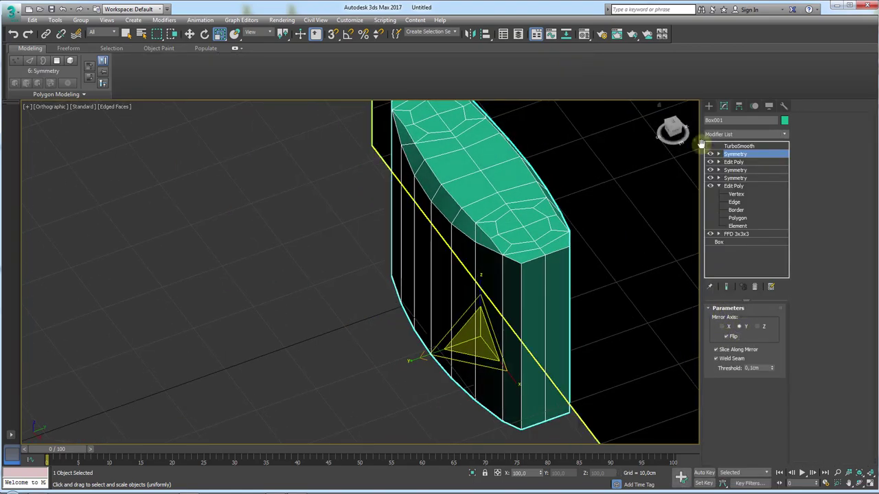
Step: Preview the TurboSmoothed body, then collapse the whole stack to an Editable Poly
click(731, 146)
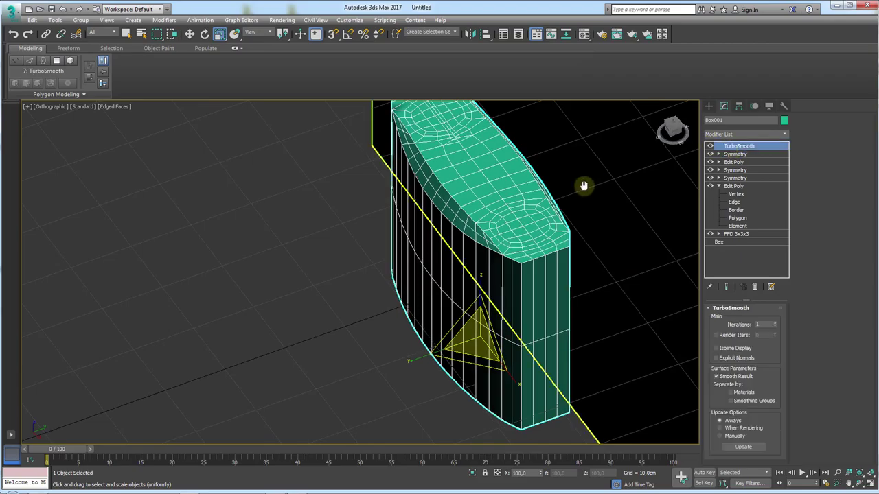
mouse_move(583, 184)
alt+middle_down()
mouse_move(555, 220)
mouse_move(608, 197)
mouse_move(592, 151)
mouse_move(529, 167)
mouse_move(542, 218)
mouse_move(589, 227)
mouse_move(592, 190)
mouse_move(599, 249)
mouse_move(514, 255)
alt+middle_up()
scroll(505, 258, up, 3)
scroll(497, 262, up, 2)
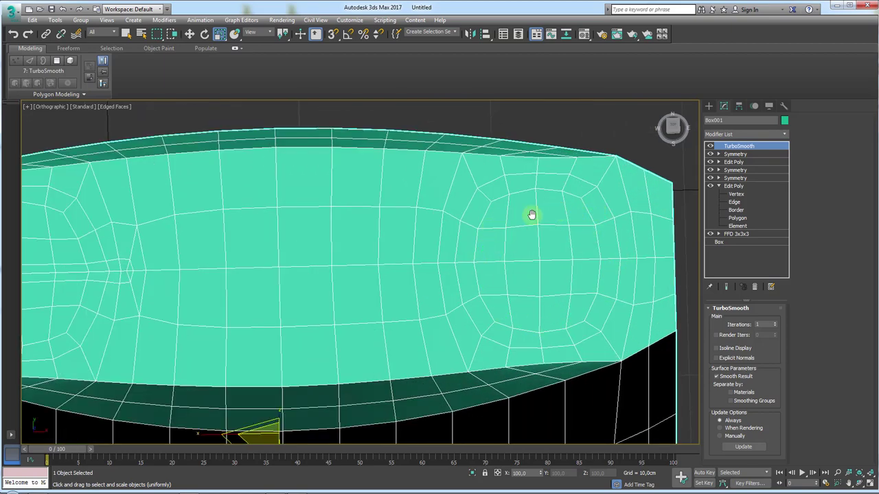
click(732, 154)
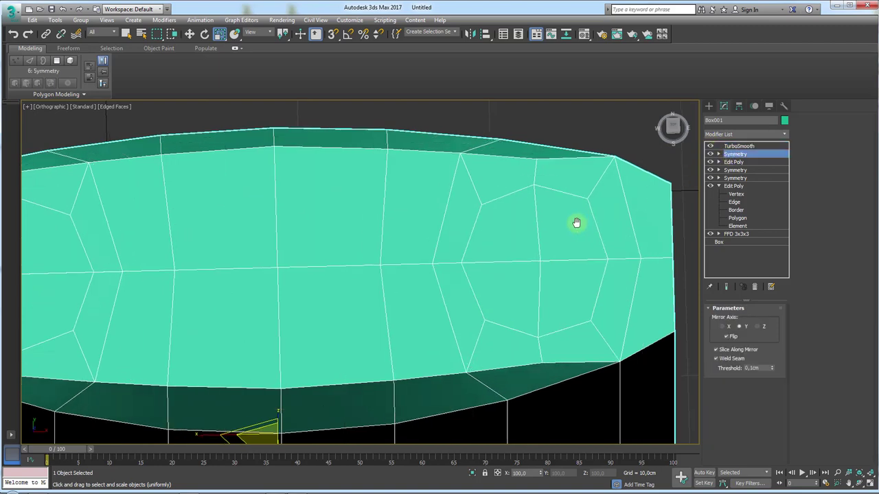
scroll(462, 193, down, 5)
right_click(424, 217)
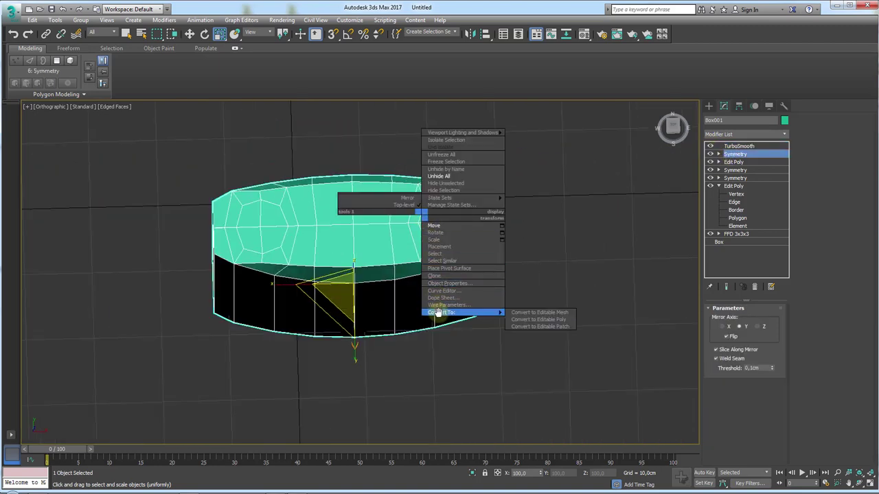
click(531, 317)
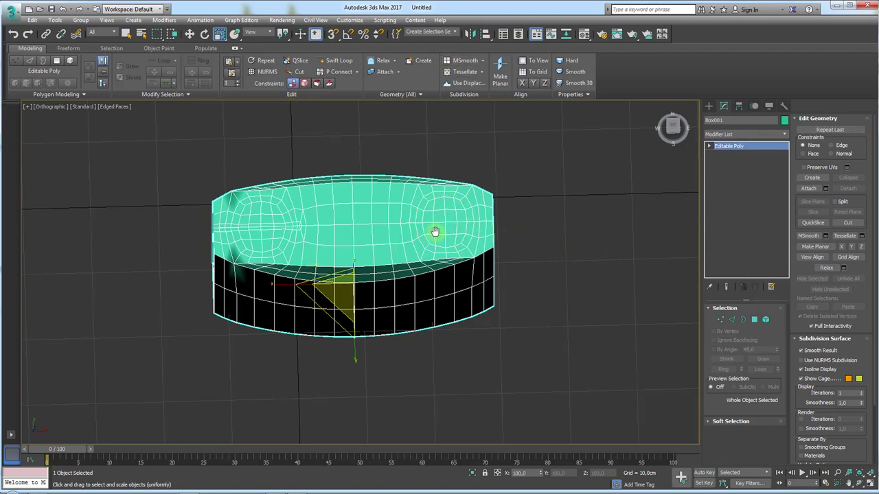
Step: Undo the collapse and delete TurboSmooth from Box001's modifier stack
scroll(434, 232, up, 3)
scroll(418, 237, up, 3)
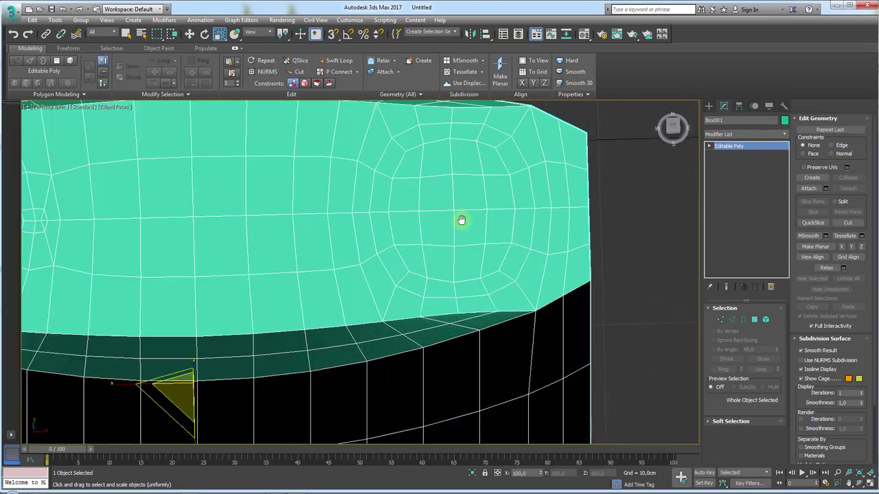
scroll(461, 244, down, 2)
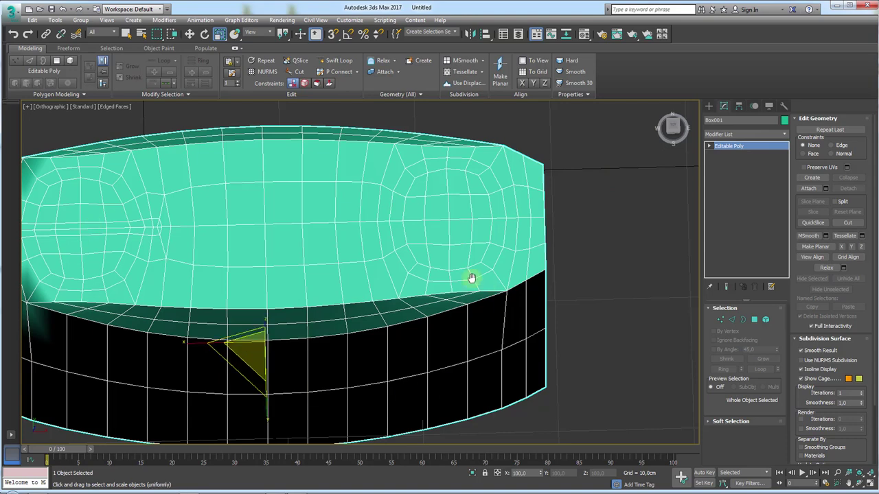
middle_drag(472, 278, 512, 259)
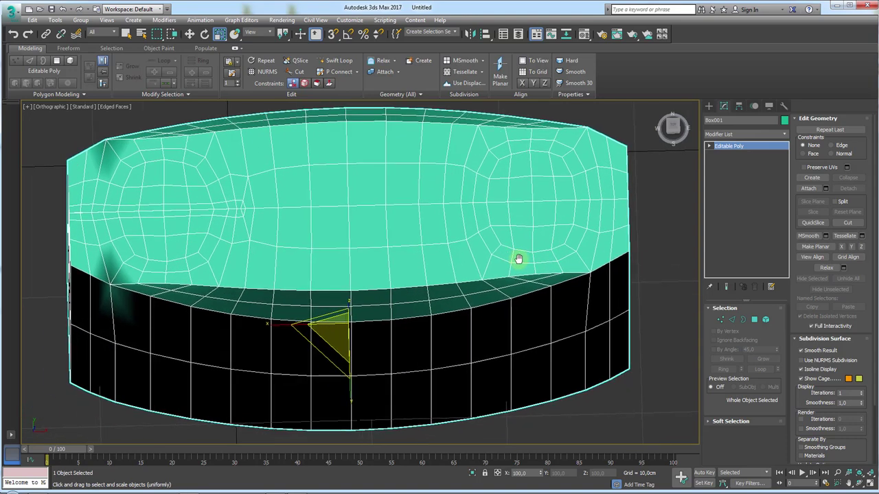
key(ctrl+z)
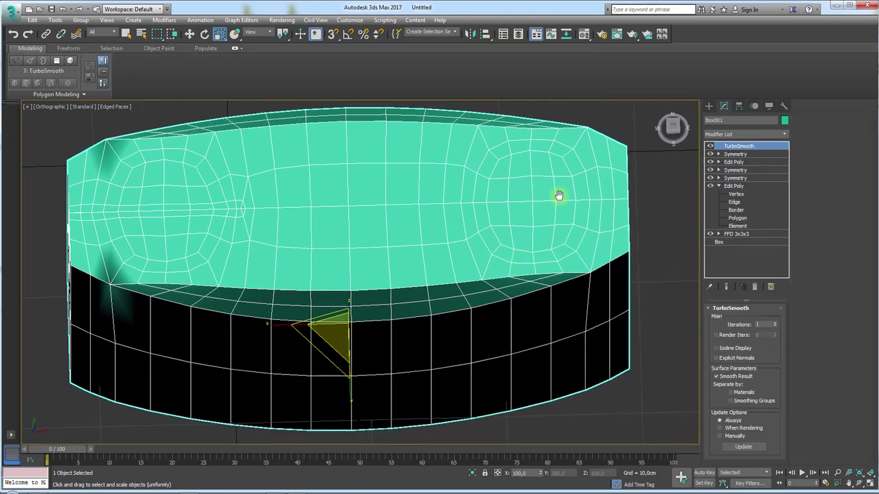
click(755, 286)
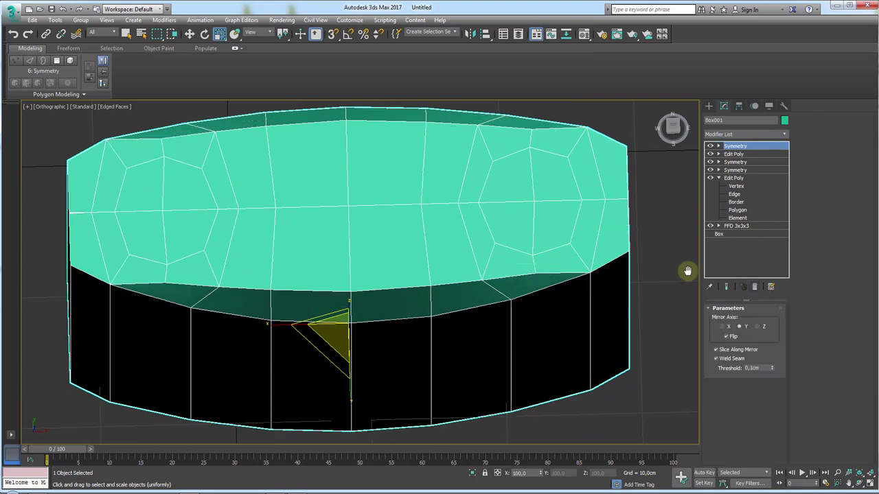
Step: Convert Box001 to an Editable Poly
scroll(614, 274, down, 1)
scroll(571, 273, down, 3)
scroll(571, 273, down, 1)
right_click(504, 245)
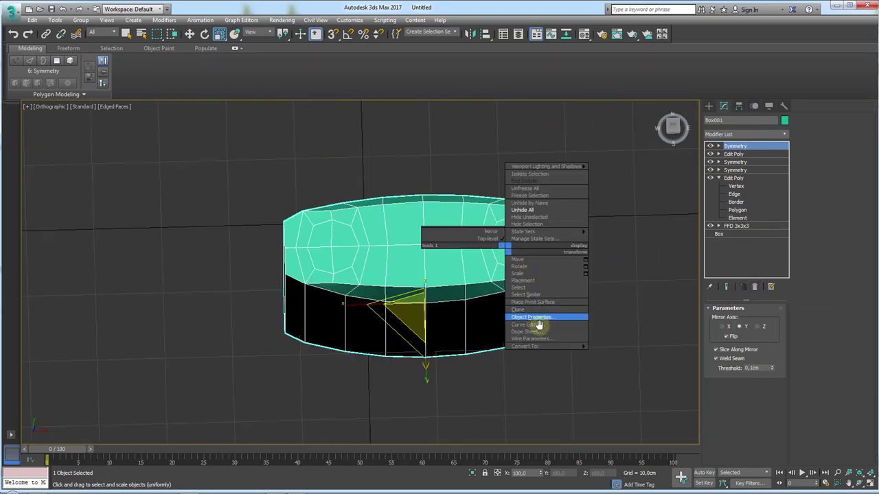
click(616, 353)
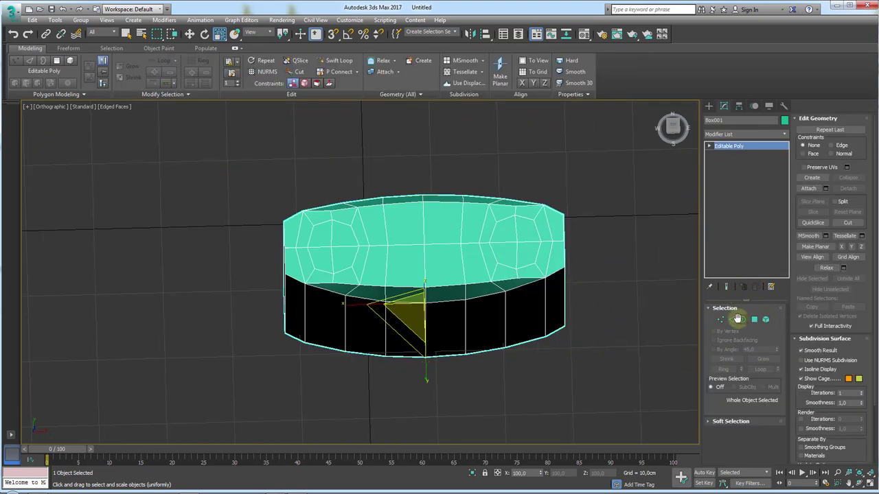
Step: Select the middle edge loop, then a vertex on the centre seam
click(732, 319)
double_click(471, 237)
scroll(471, 237, up, 2)
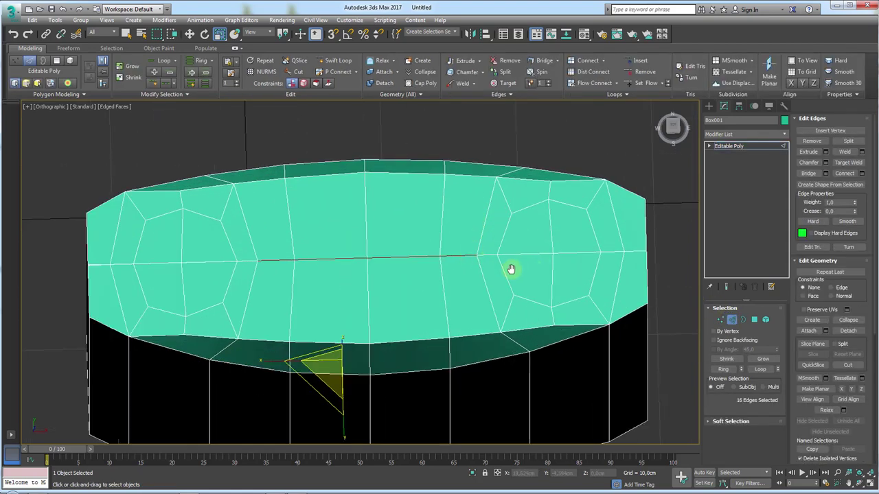
click(716, 327)
alt+middle_drag(613, 295, 386, 275)
scroll(430, 219, up, 2)
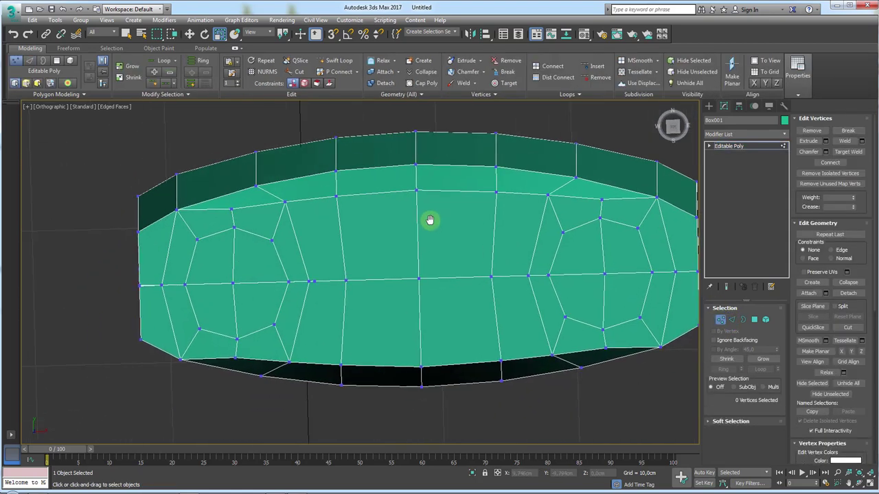
middle_drag(430, 220, 422, 269)
click(294, 286)
scroll(294, 288, down, 3)
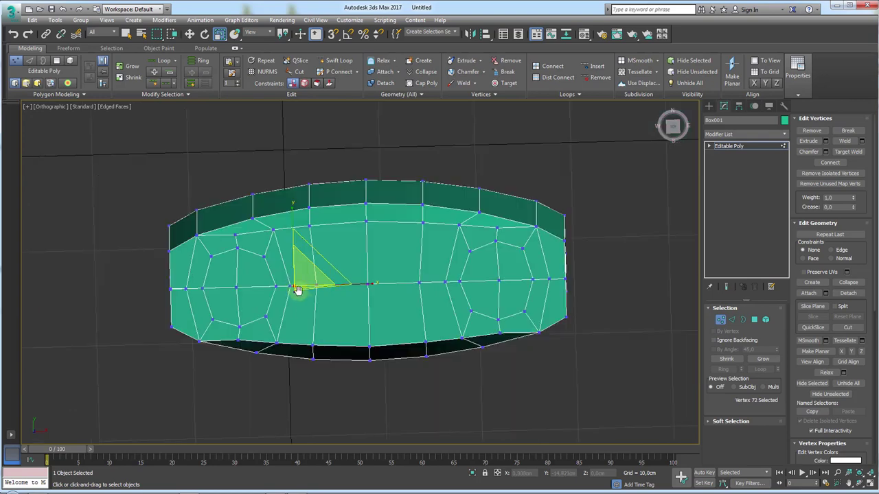
alt+middle_drag(308, 270, 686, 289)
Step: Box-select the left-half polygons and delete them
click(726, 309)
key(4)
alt+middle_drag(626, 296, 294, 230)
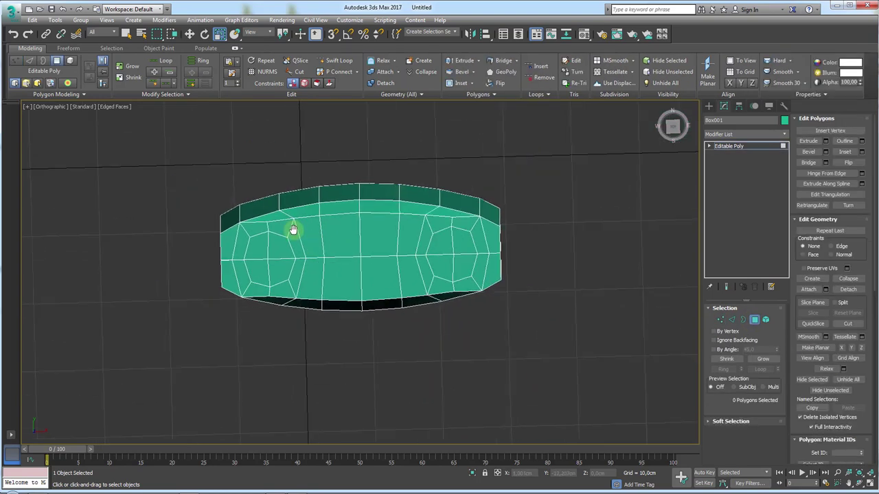
drag(112, 164, 353, 374)
key(Delete)
Step: Select the round face patch polygons, then cycle through Vertex and Edge levels
scroll(420, 299, up, 3)
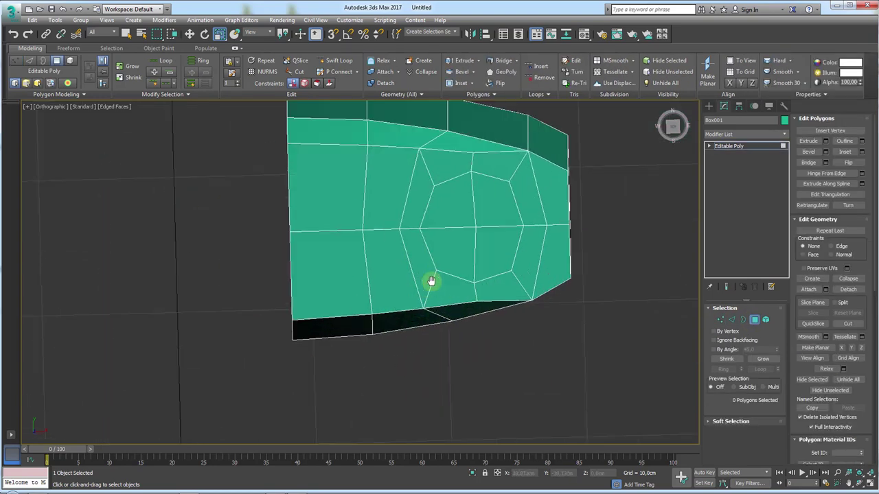
click(504, 215)
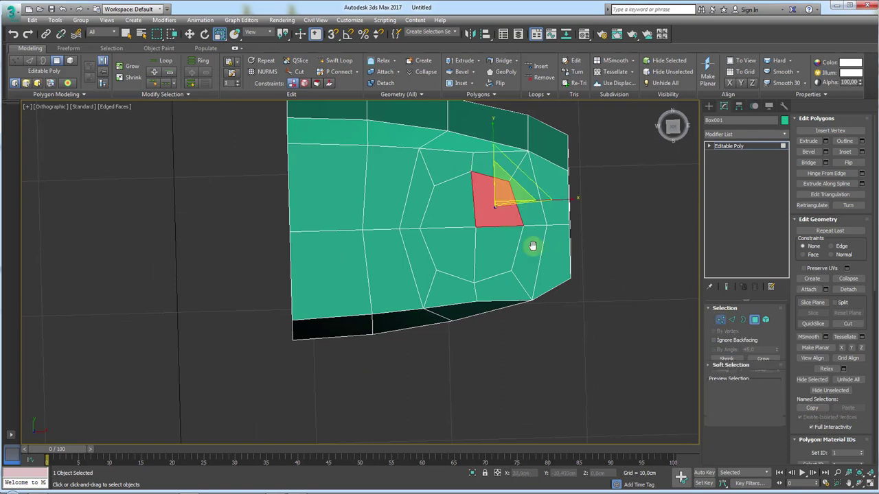
click(720, 319)
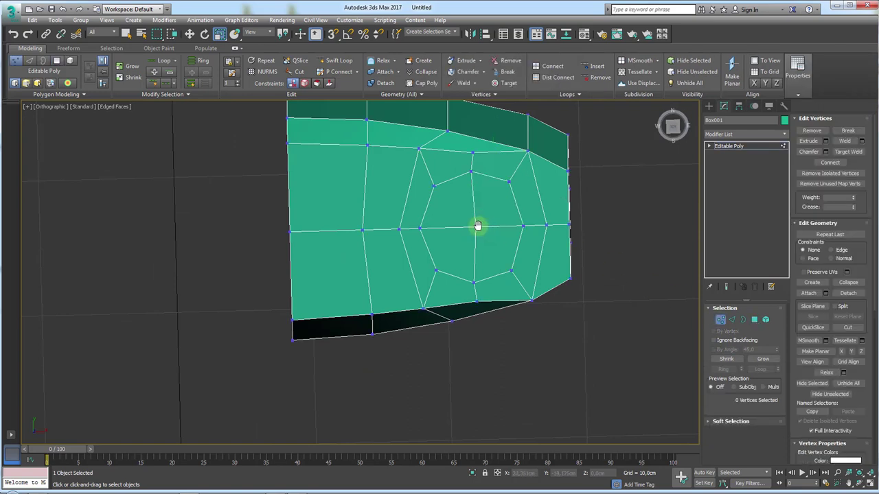
click(741, 319)
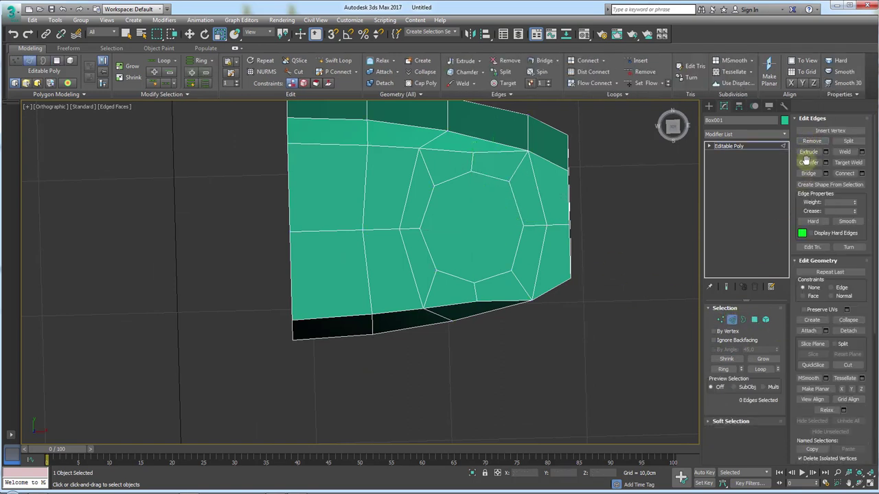
Step: Nudge the selected face polygons sideways and scale them up
click(754, 320)
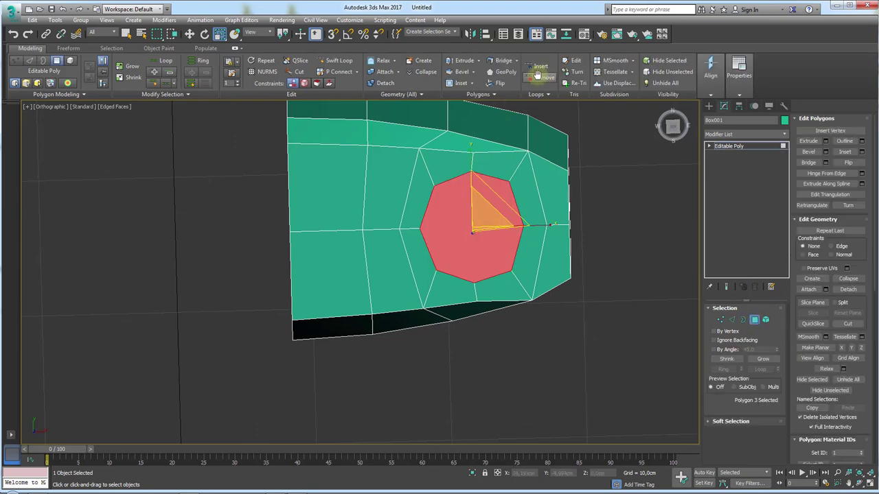
alt+middle_drag(583, 223, 569, 215)
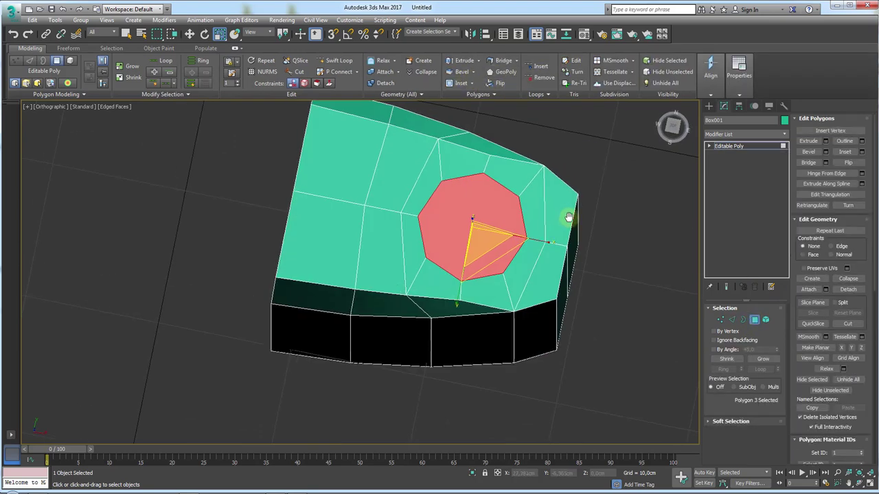
key(w)
drag(530, 234, 507, 269)
key(r)
Step: Inset the selected polygons by about 0.7 cm
click(862, 151)
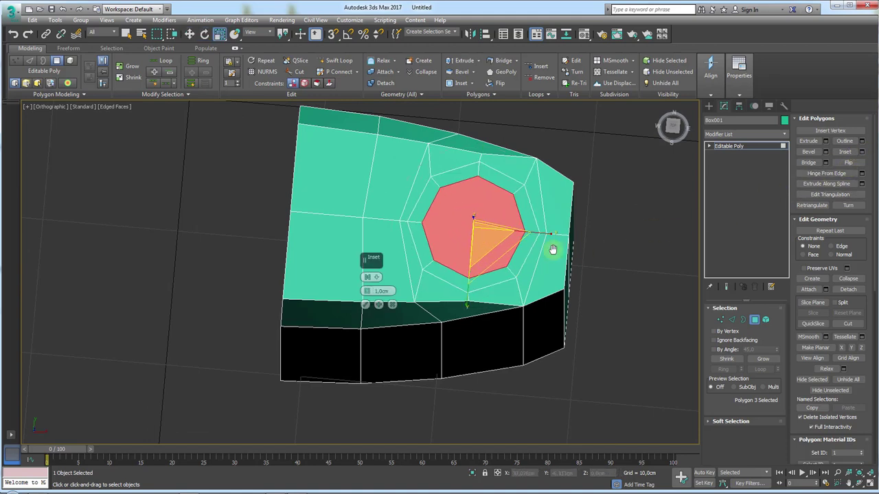
drag(376, 291, 378, 285)
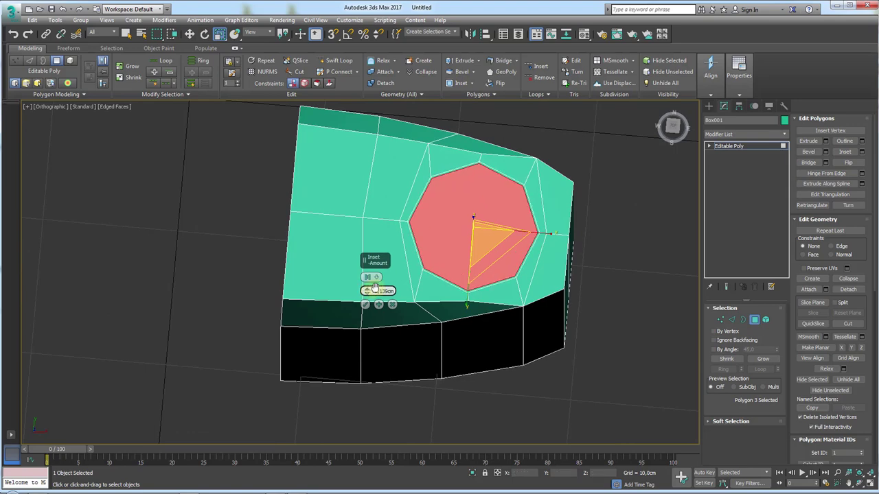
click(365, 303)
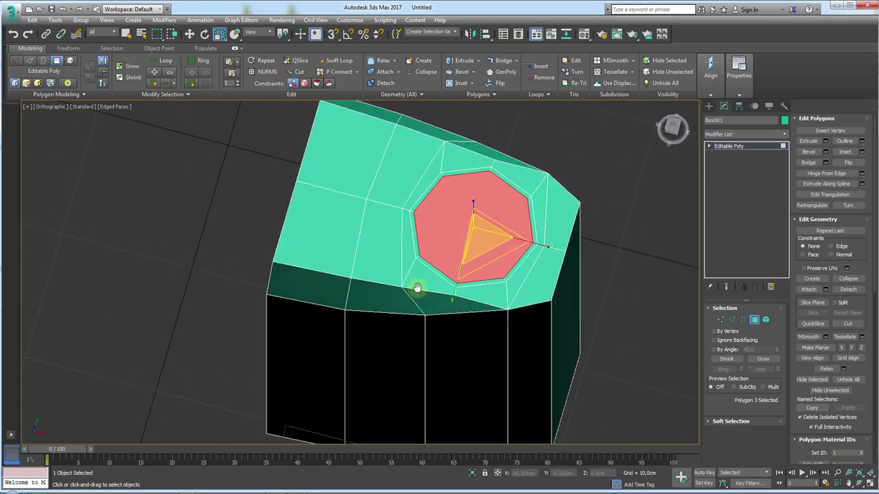
alt+middle_drag(416, 291, 439, 274)
Step: Extrude the red polygon inward into the body, then undo a test deletion
click(809, 141)
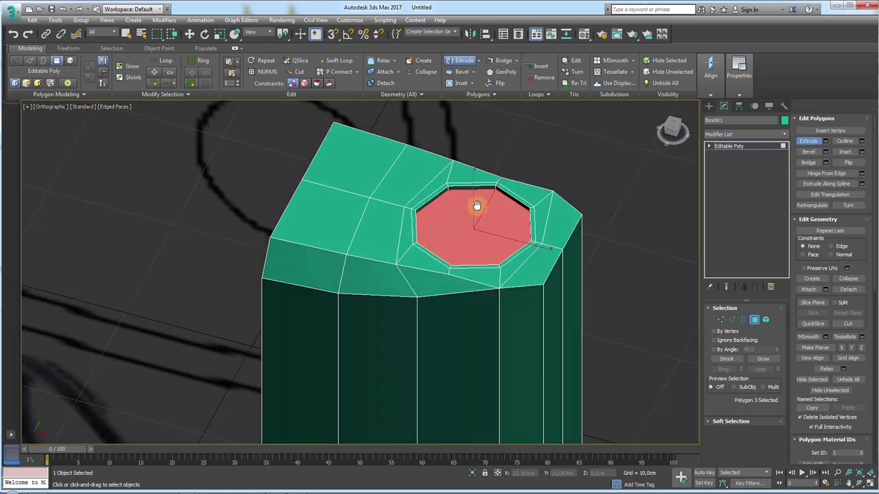
mouse_move(476, 201)
mouse_down()
mouse_move(473, 339)
mouse_move(482, 293)
mouse_up()
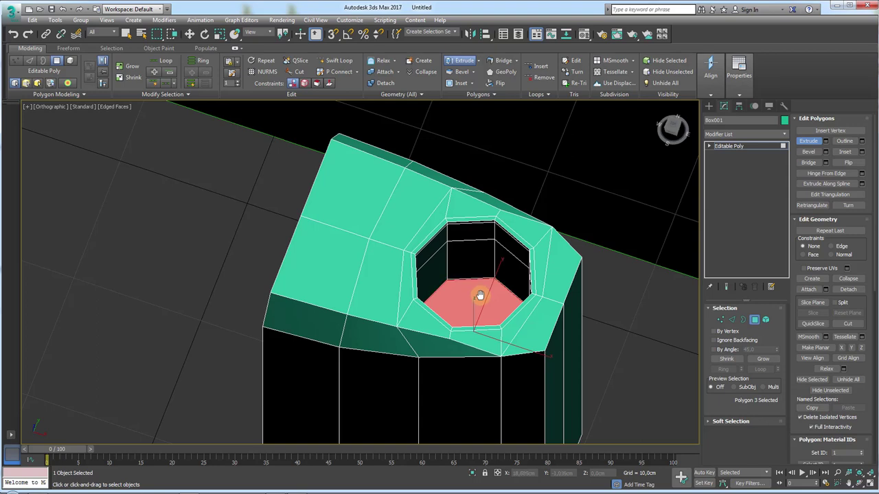
alt+middle_drag(478, 296, 444, 288)
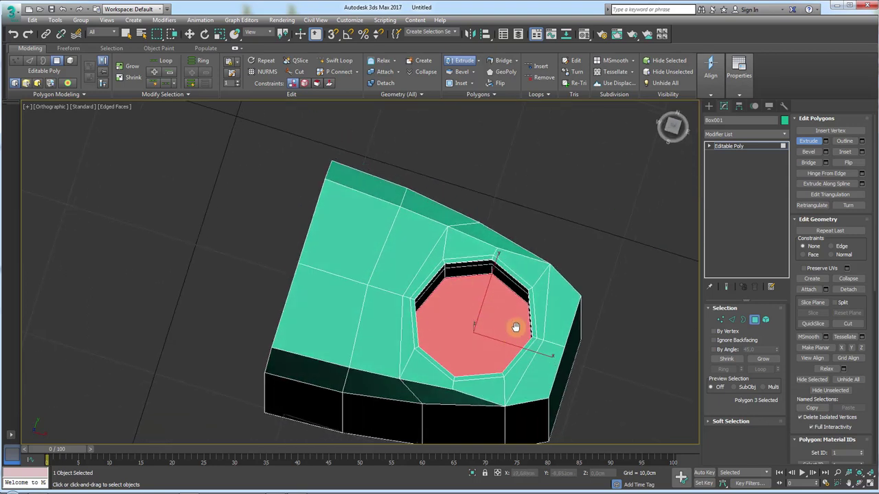
key(Delete)
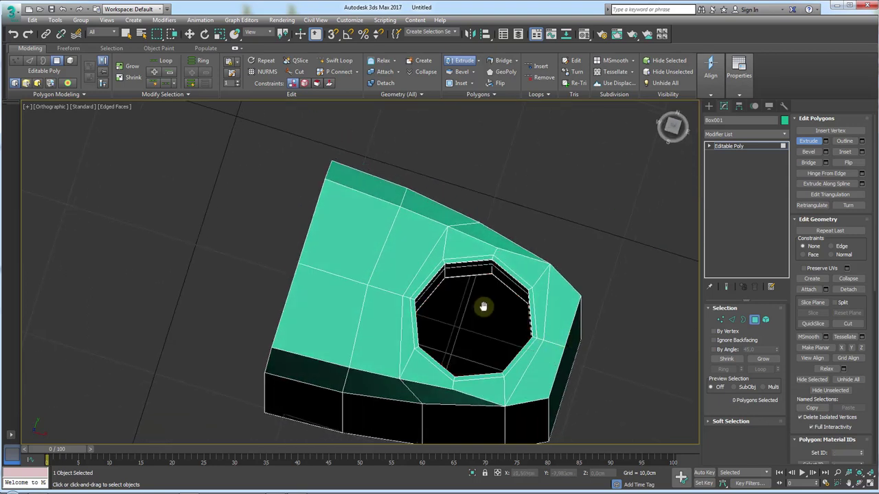
key(ctrl+z)
Step: Inset the red polygon slightly and delete it, leaving an open octagonal hole
click(844, 151)
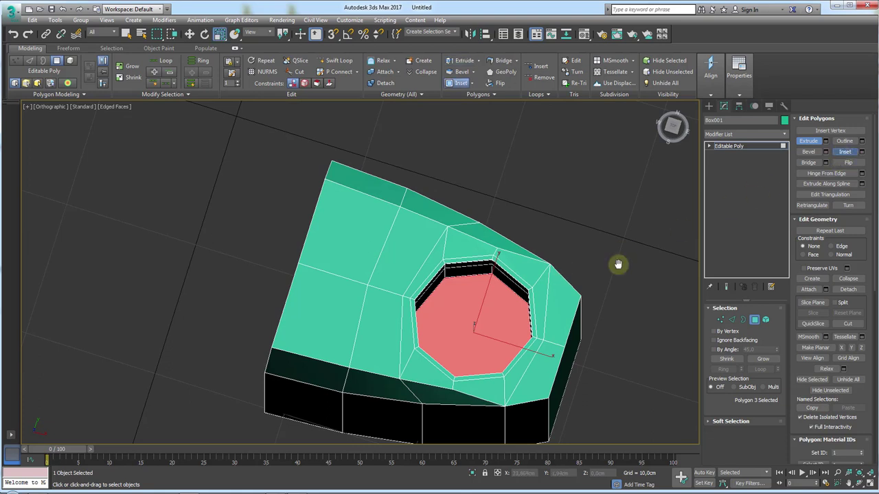
drag(499, 323, 495, 317)
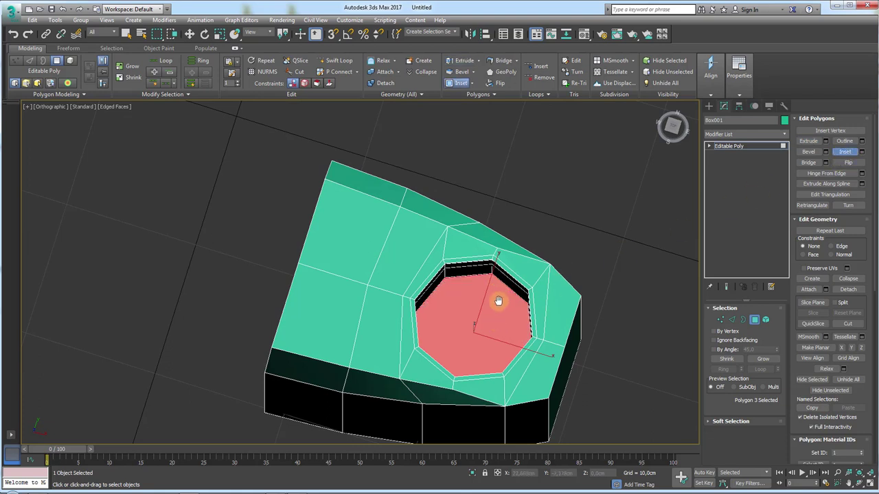
middle_drag(498, 301, 371, 182)
key(Delete)
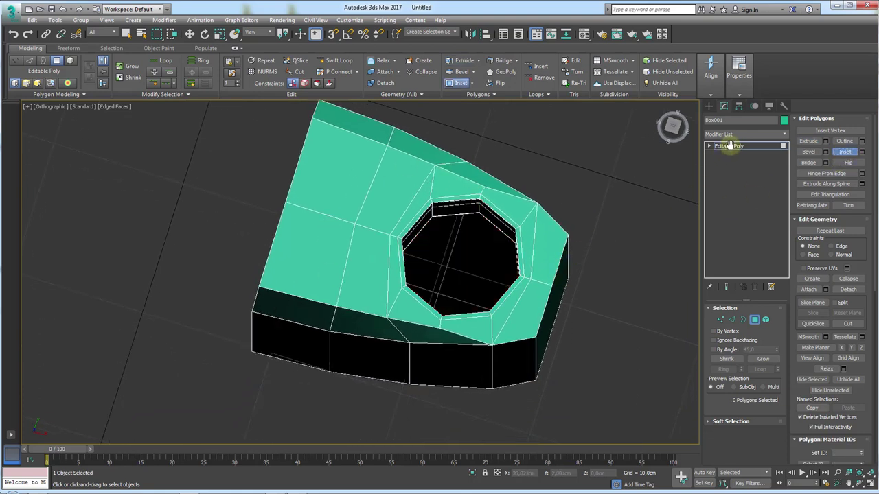
click(728, 147)
alt+middle_drag(441, 234, 475, 239)
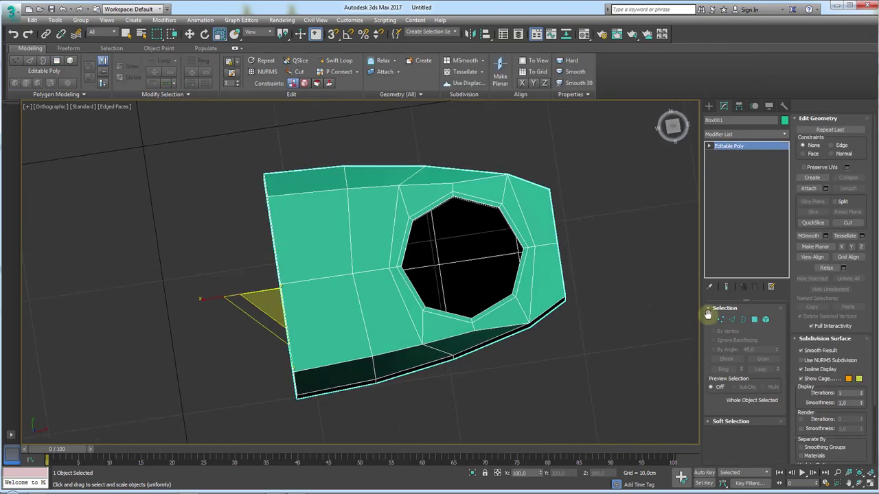
Step: Select the vertex at the hole's left edge, then return to object level
key(1)
click(389, 268)
key(w)
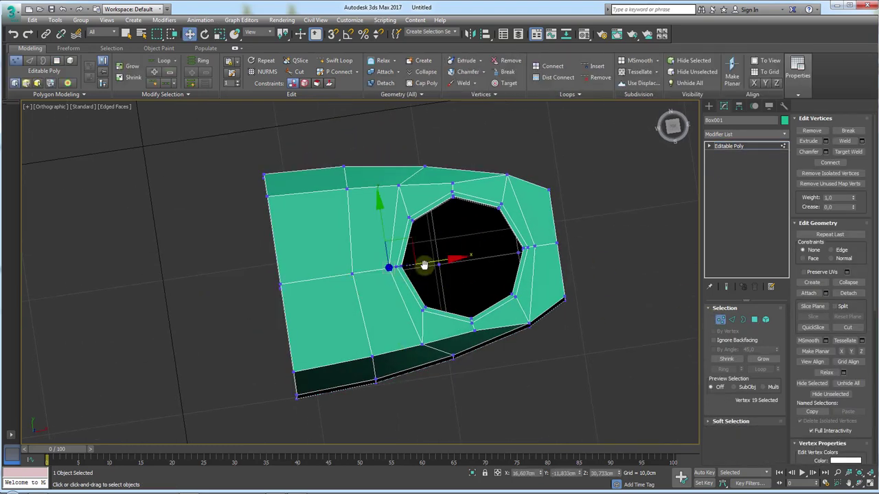
click(728, 146)
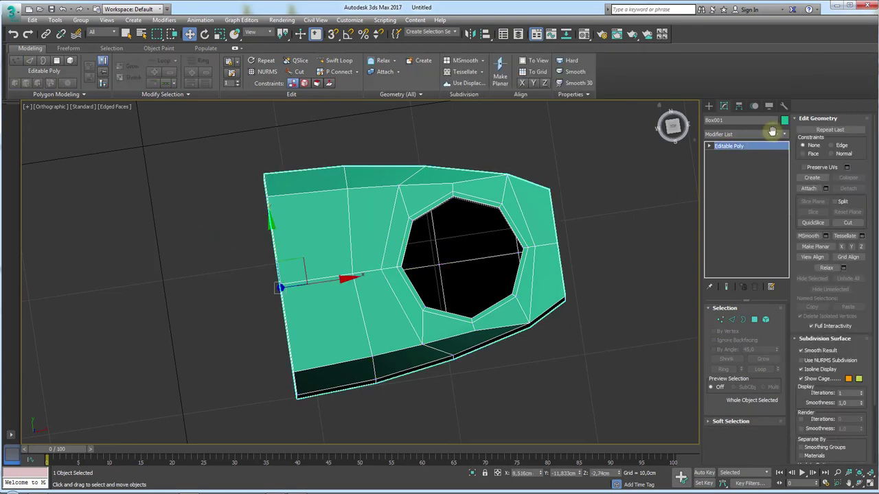
Step: Add a Symmetry modifier so the body is mirrored with two holes
click(784, 134)
scroll(746, 251, down, 10)
scroll(748, 308, down, 5)
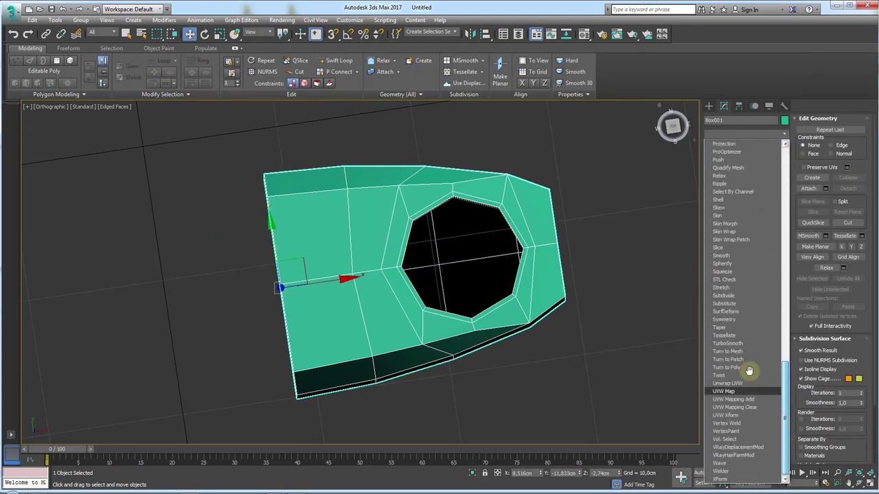
click(737, 320)
scroll(480, 315, down, 3)
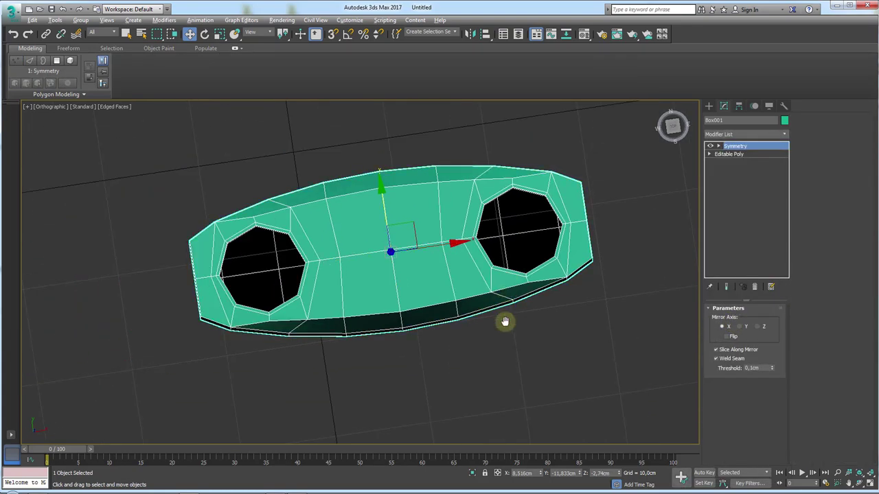
scroll(501, 309, up, 2)
alt+middle_drag(495, 302, 502, 253)
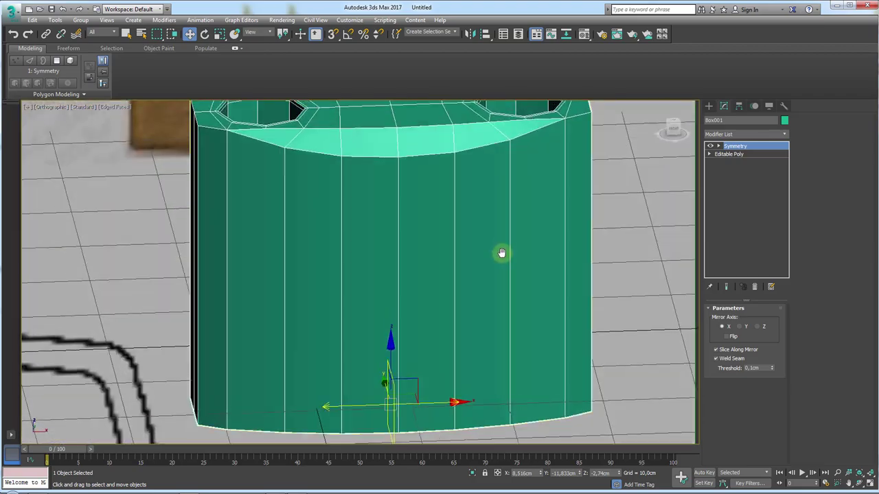
Step: Add TurboSmooth to the body and raise its iterations to 3
click(783, 132)
drag(786, 163, 780, 386)
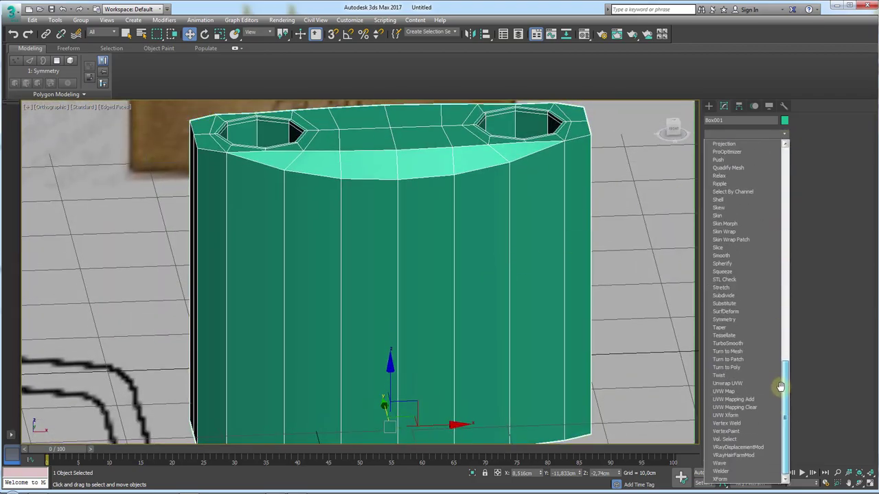
click(727, 343)
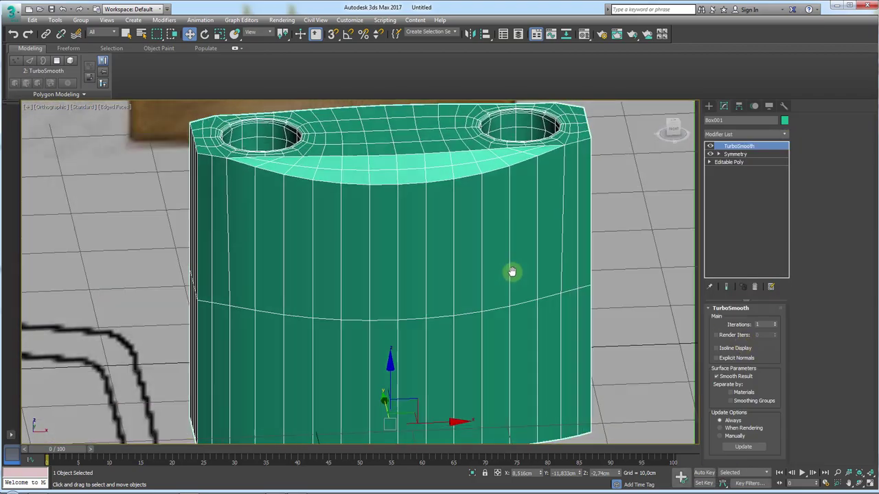
alt+middle_drag(510, 270, 524, 287)
key(F4)
mouse_move(457, 296)
alt+middle_down()
mouse_move(447, 328)
mouse_move(460, 311)
mouse_move(752, 307)
alt+middle_up()
click(775, 322)
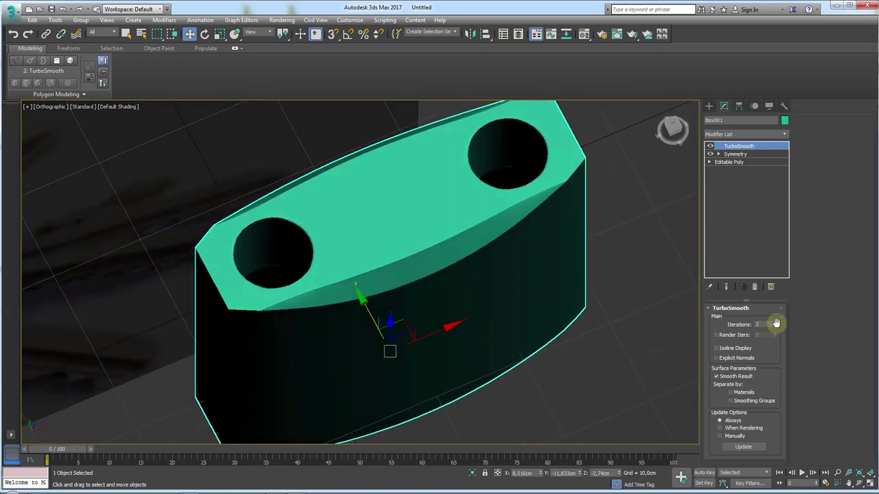
Step: Inspect the smoothed body from above and below with the edge wireframe shown
mouse_move(571, 313)
alt+middle_down()
mouse_move(535, 275)
mouse_move(547, 222)
mouse_move(524, 224)
mouse_move(532, 206)
mouse_move(534, 249)
alt+middle_up()
key(F4)
scroll(480, 281, up, 3)
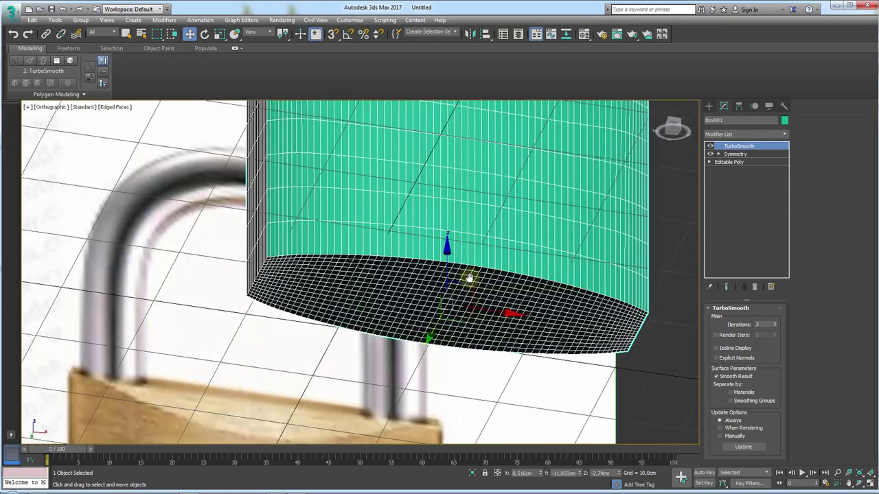
alt+middle_drag(471, 276, 466, 255)
mouse_move(473, 243)
mouse_down()
mouse_move(386, 249)
mouse_move(496, 309)
mouse_move(457, 227)
mouse_up()
Step: Turn TurboSmooth off and add an Edit Poly modifier above Symmetry
click(711, 146)
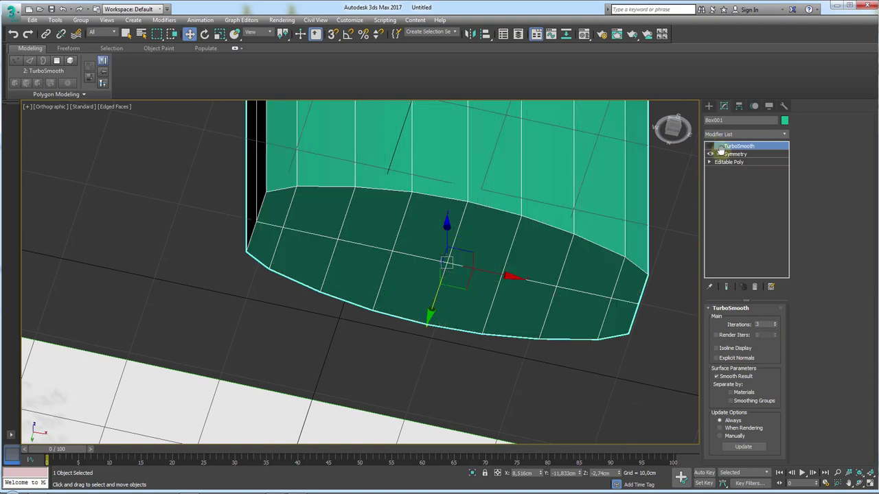
click(732, 155)
click(781, 132)
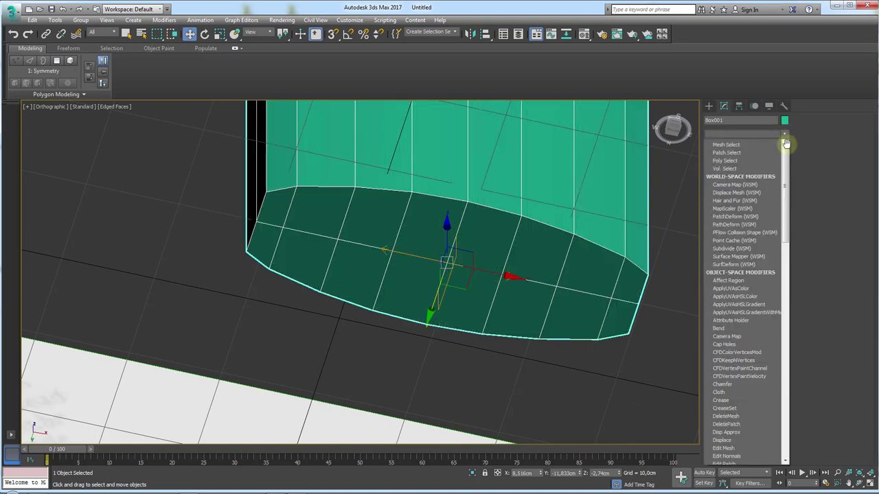
drag(785, 142, 785, 227)
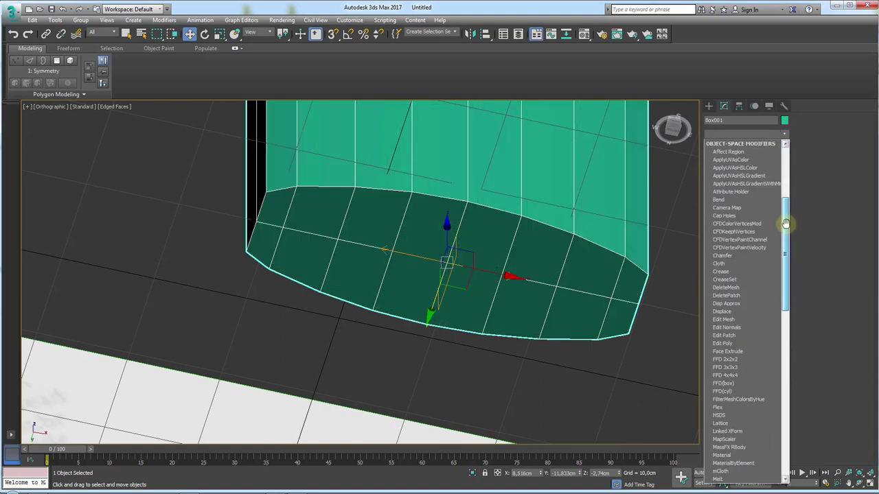
click(741, 342)
Step: Scale two front-face vertices apart, then select the vertex at the face centre
alt+middle_drag(524, 286, 512, 337)
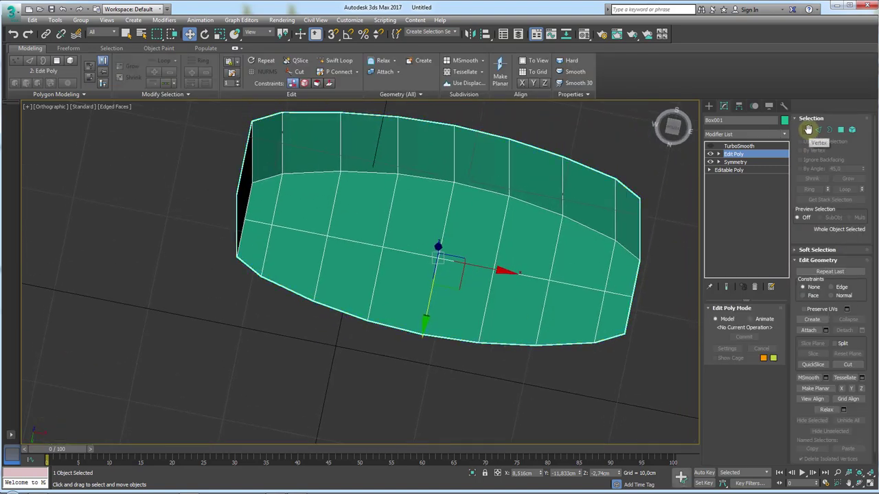
click(808, 130)
click(493, 268)
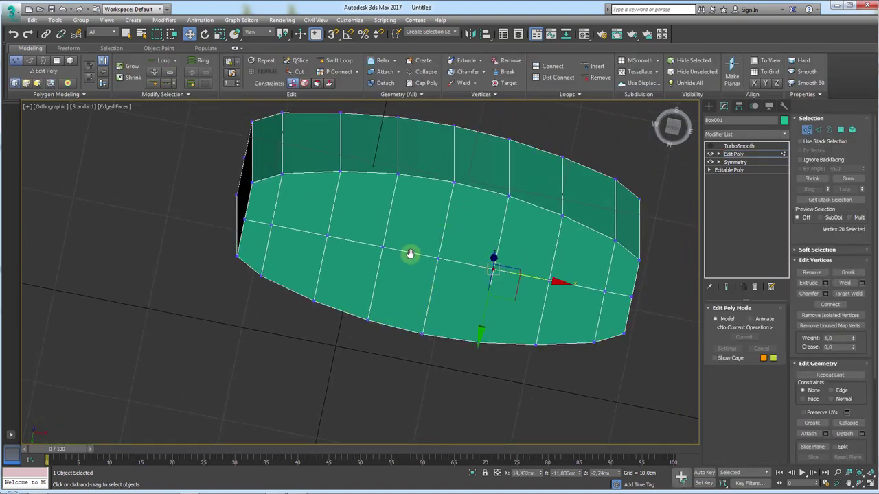
ctrl+click(381, 249)
key(e)
key(r)
drag(467, 268, 344, 244)
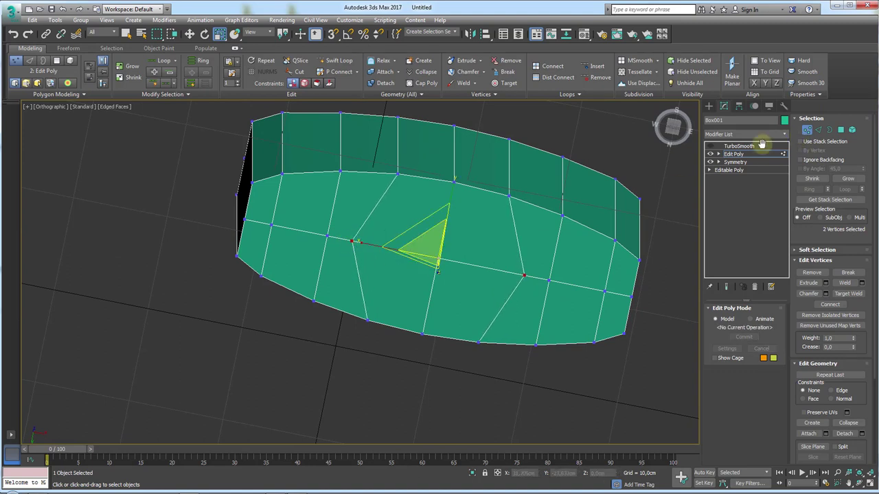
click(462, 258)
click(436, 259)
Step: Inset the four polygons around the centre by about 0.637 cm
ctrl+click(841, 129)
click(858, 293)
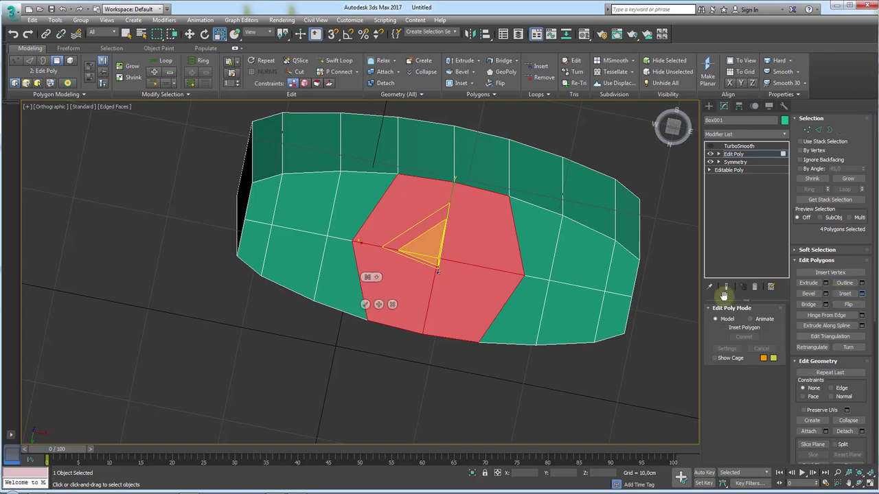
drag(370, 287, 370, 265)
click(364, 304)
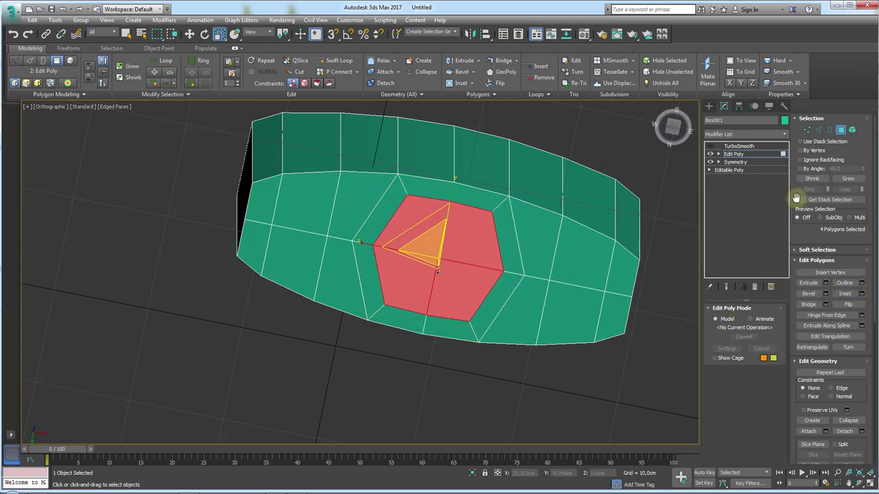
click(816, 130)
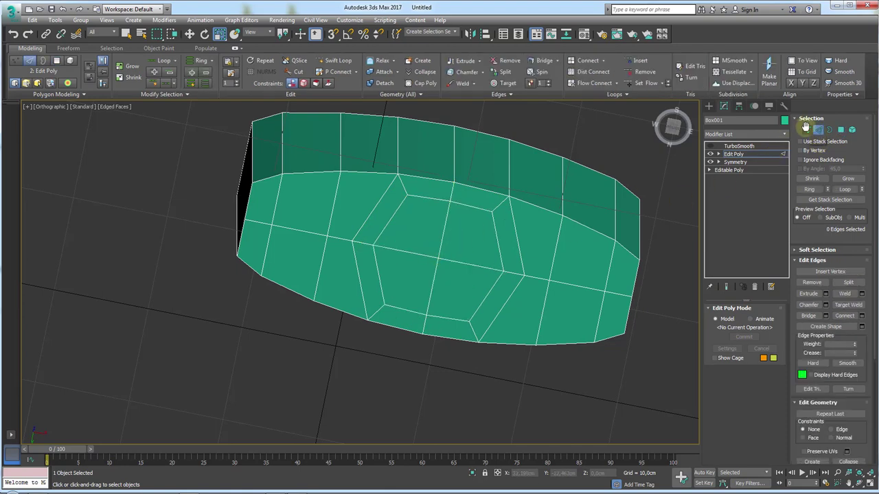
click(807, 129)
click(818, 129)
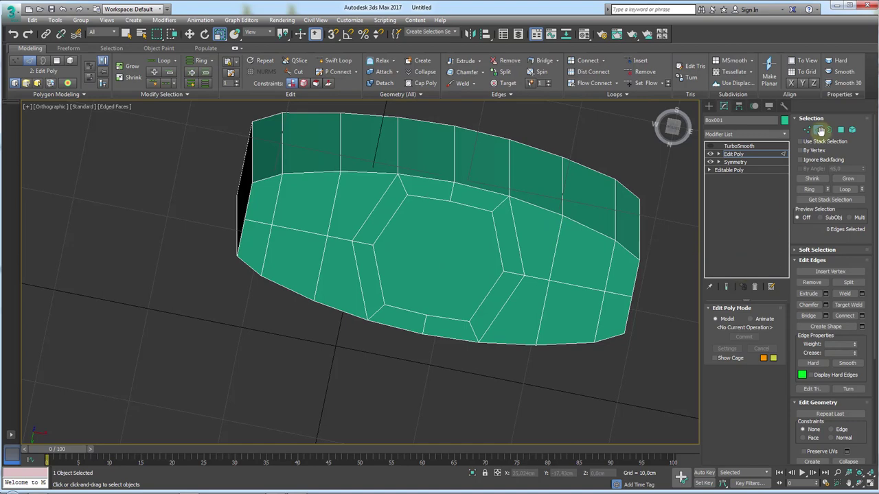
Step: Scale up the central octagon polygon on the lock face
click(840, 129)
alt+middle_drag(439, 371, 481, 364)
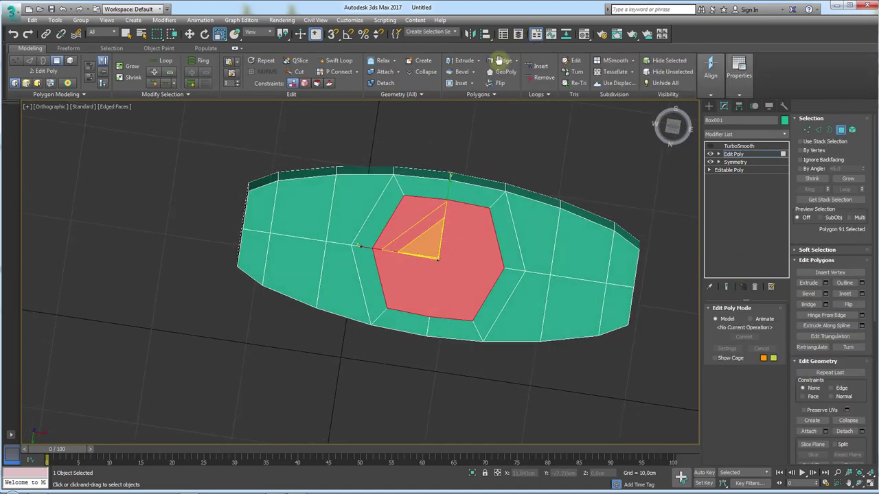
alt+middle_drag(519, 237, 501, 221)
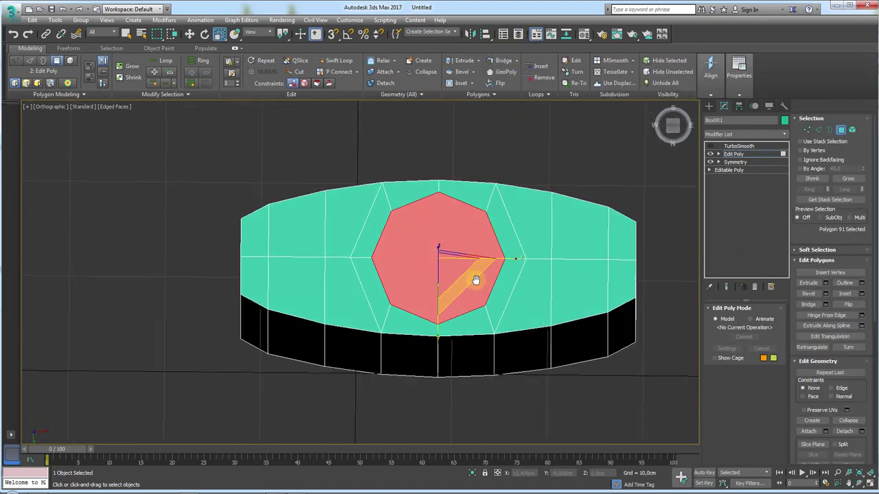
mouse_move(474, 283)
mouse_down()
mouse_move(478, 289)
mouse_move(440, 242)
mouse_up()
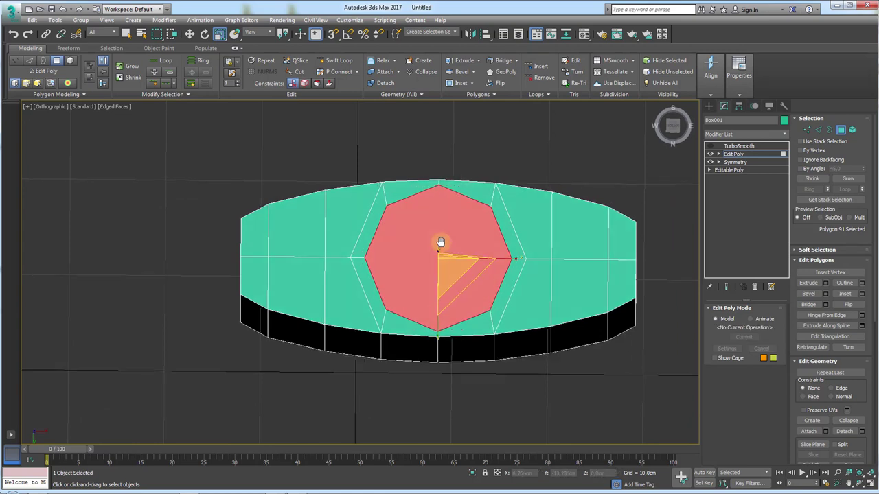
Step: Give the octagon a thin inset border of about 0.294 cm
click(861, 294)
drag(368, 291, 375, 287)
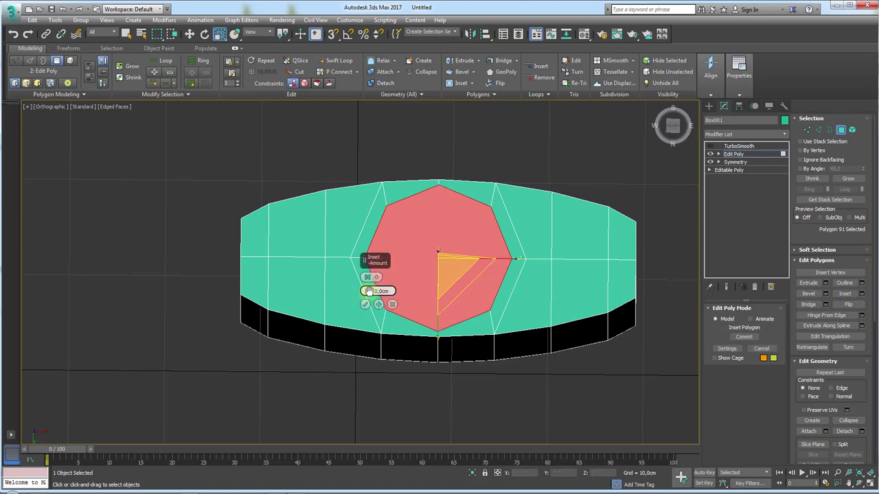
click(365, 304)
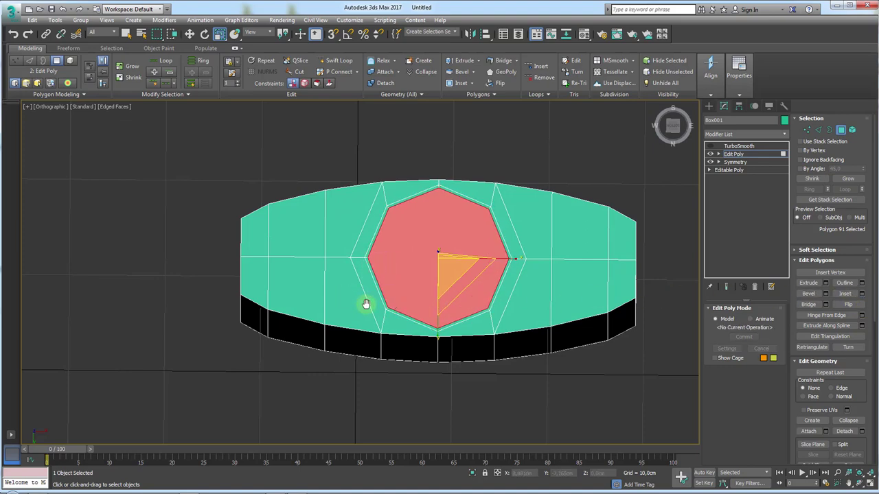
scroll(501, 249, up, 3)
middle_drag(500, 249, 455, 262)
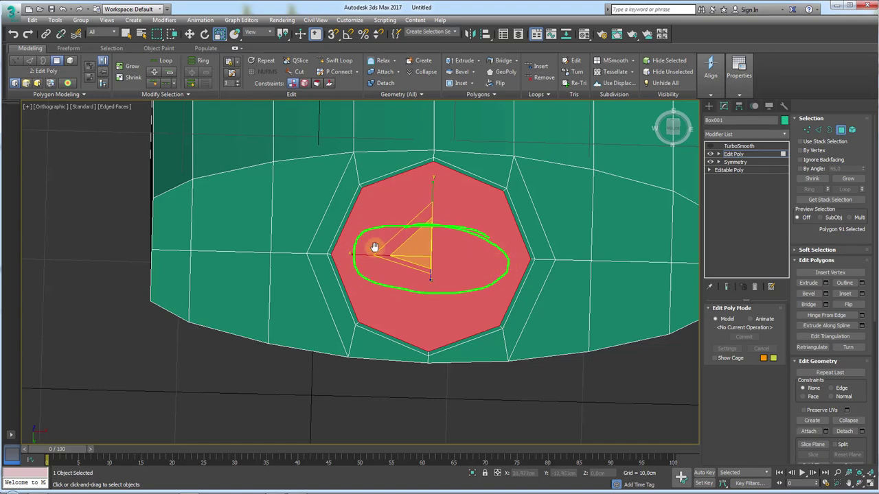
alt+middle_drag(510, 268, 506, 235)
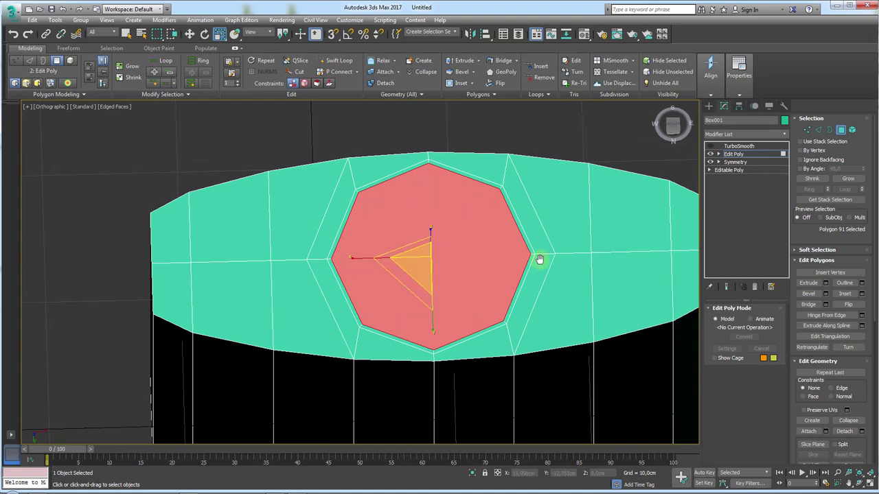
alt+middle_drag(455, 171, 460, 272)
scroll(434, 275, up, 4)
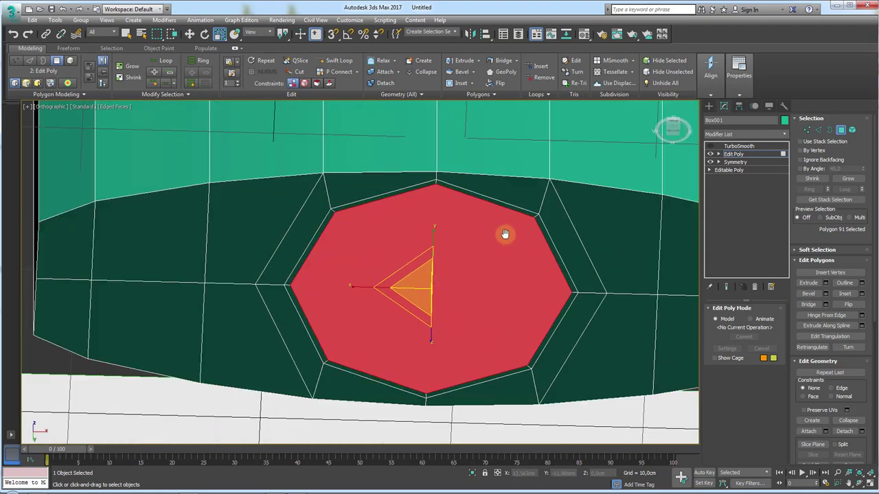
scroll(392, 280, down, 4)
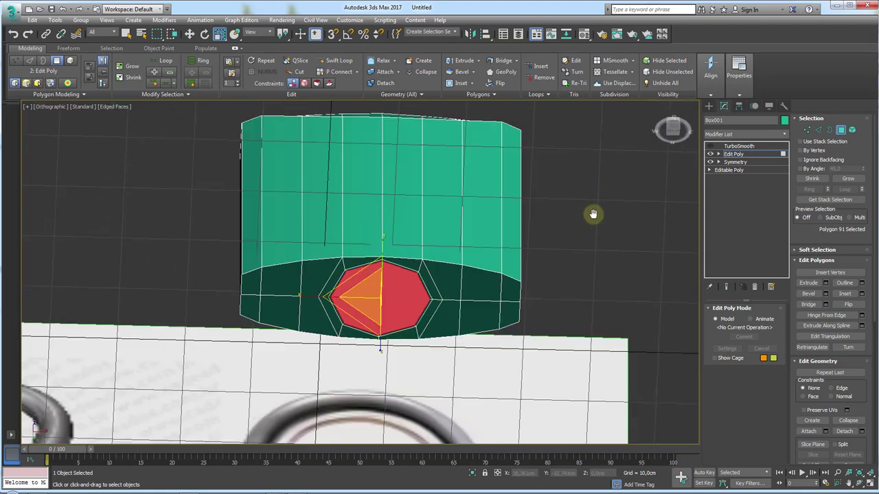
mouse_move(527, 247)
alt+middle_down()
mouse_move(519, 309)
mouse_move(538, 248)
mouse_move(247, 230)
mouse_move(423, 272)
alt+middle_up()
scroll(424, 273, up, 3)
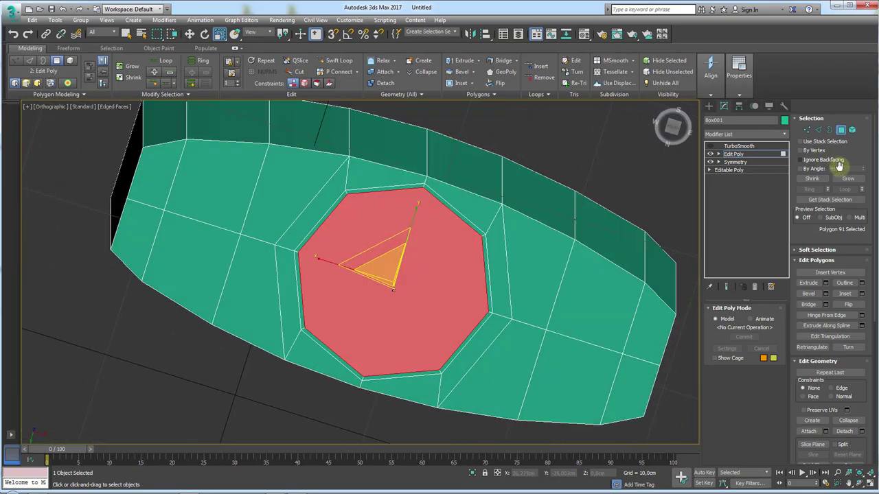
scroll(851, 336, down, 5)
Step: Detach the octagon polygon as a clone named Object001
click(851, 339)
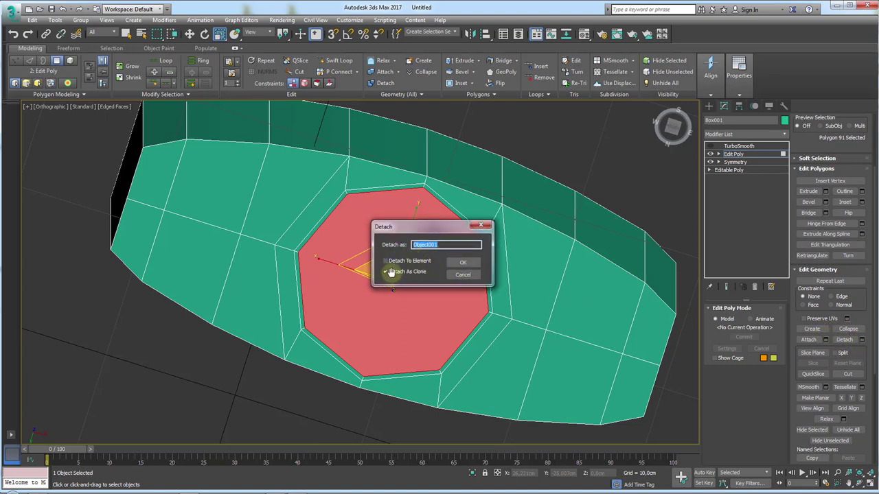
click(453, 263)
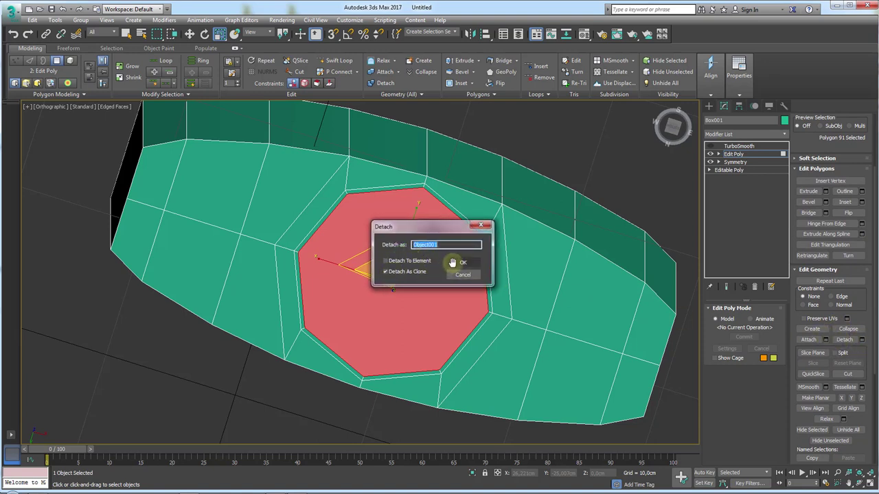
click(732, 147)
scroll(543, 204, down, 3)
Step: Test-move the lock body to reveal the octagon, then undo the move
alt+middle_drag(465, 240, 416, 251)
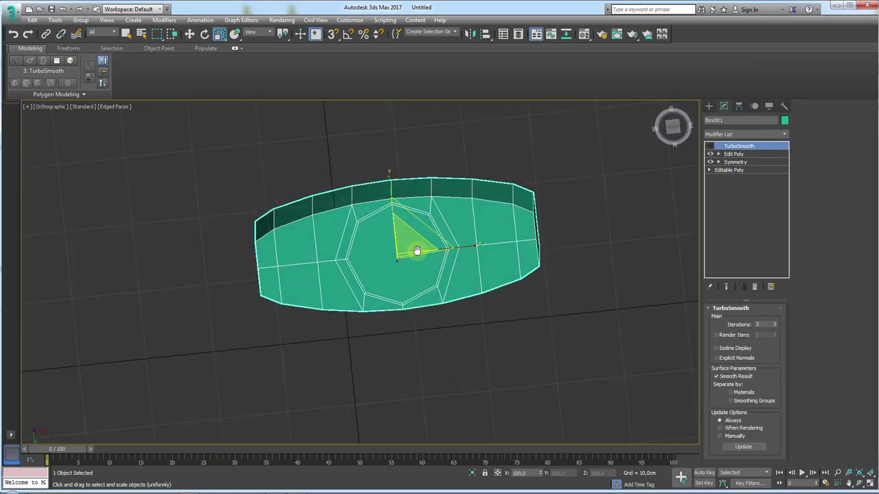
key(w)
drag(446, 244, 708, 216)
key(ctrl+z)
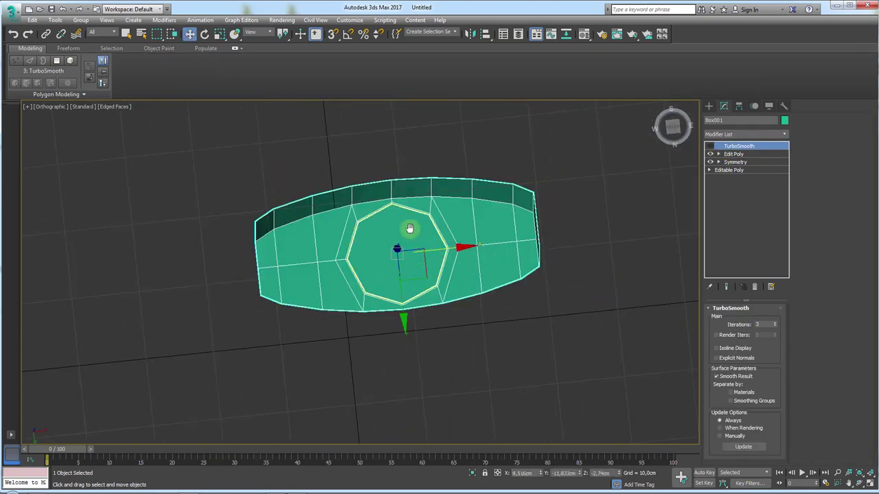
Step: Shift the detached octagon slightly left, then reselect the body's central octagon face
click(409, 234)
drag(414, 268, 165, 295)
click(404, 240)
scroll(441, 235, up, 5)
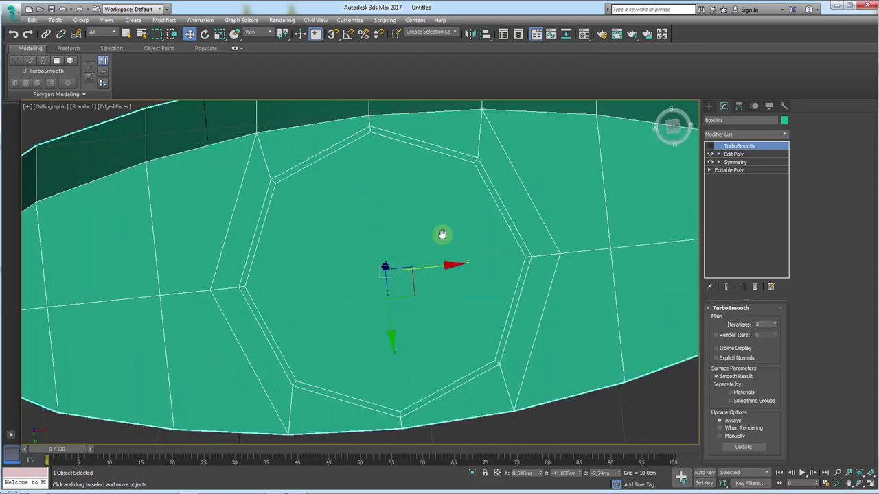
click(718, 153)
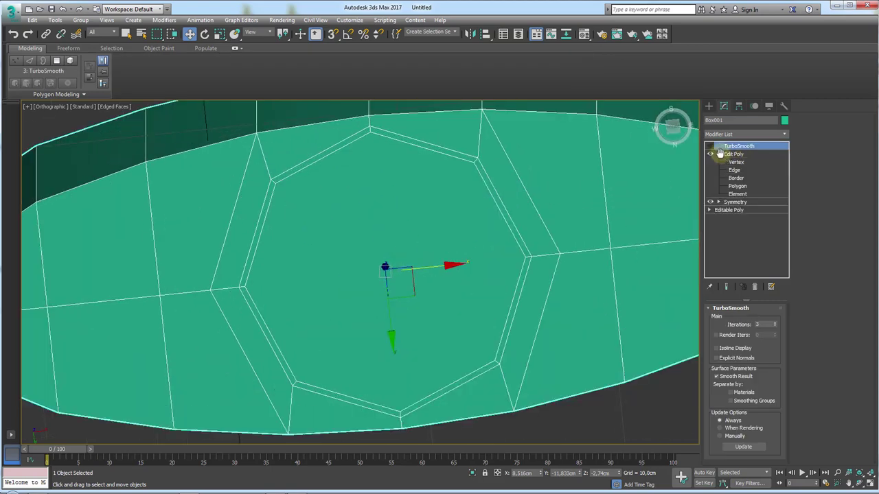
click(736, 186)
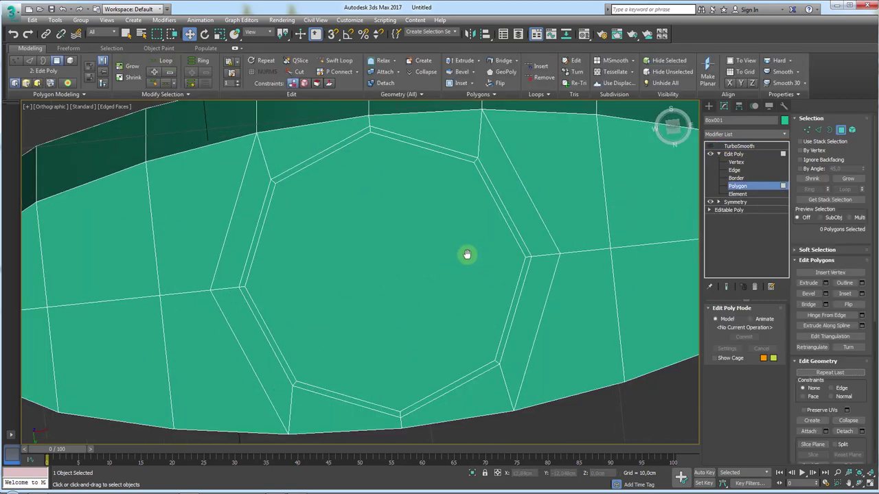
Step: Extrude the central octagon face down into the padlock body and scale it smaller
click(469, 253)
click(822, 282)
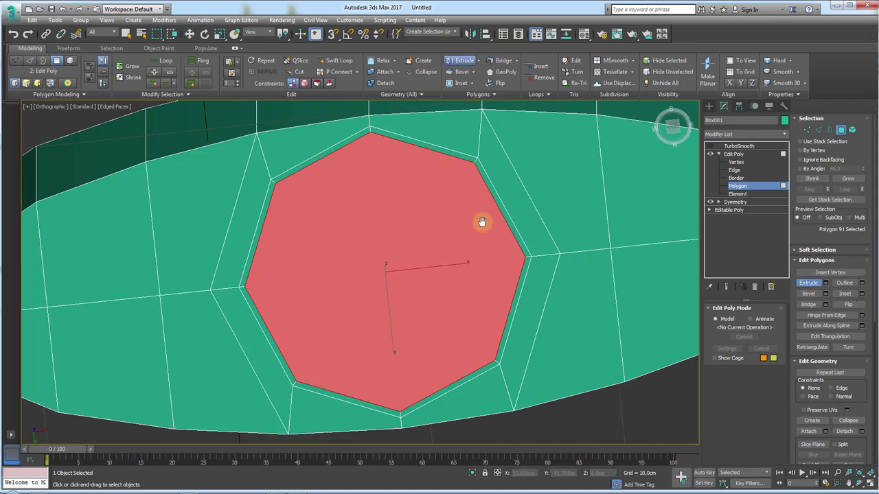
drag(481, 221, 471, 308)
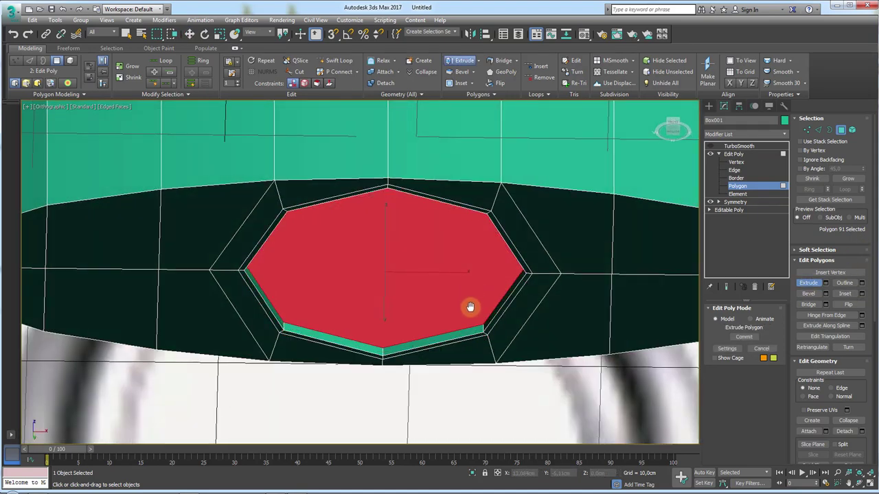
key(w)
drag(370, 267, 369, 269)
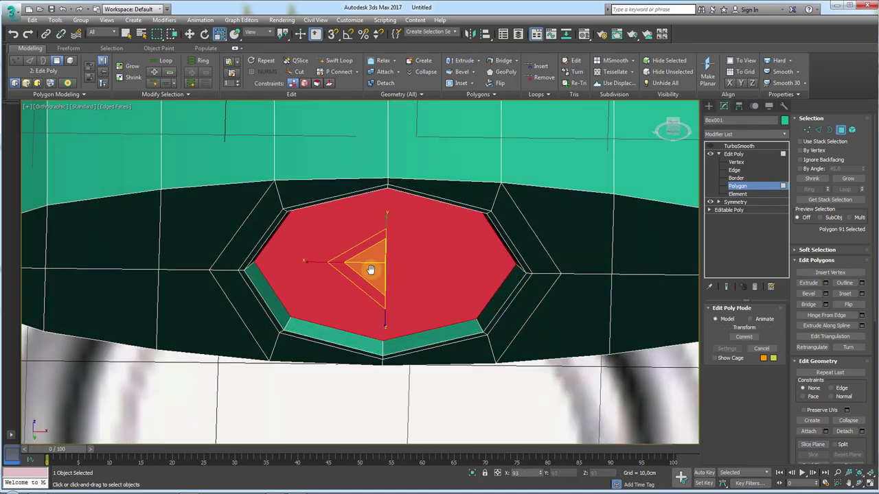
Step: Inset the octagon face, then delete it to open a hole in the body
click(844, 293)
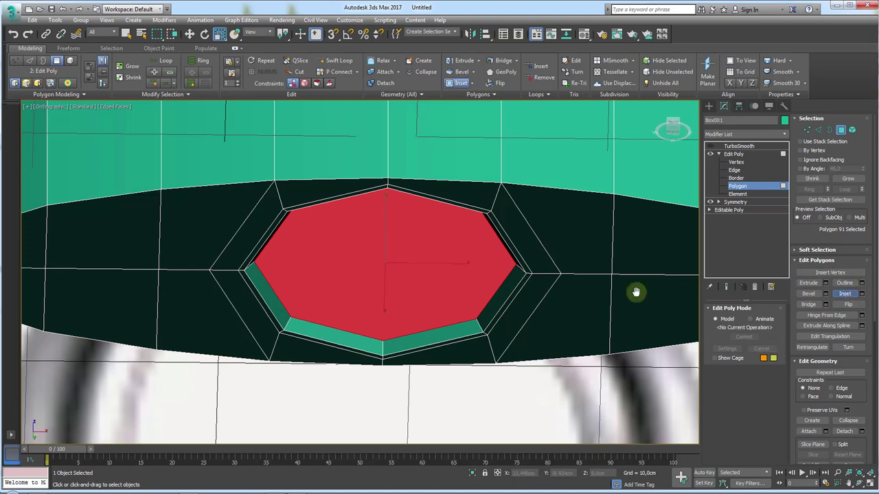
click(500, 290)
click(468, 287)
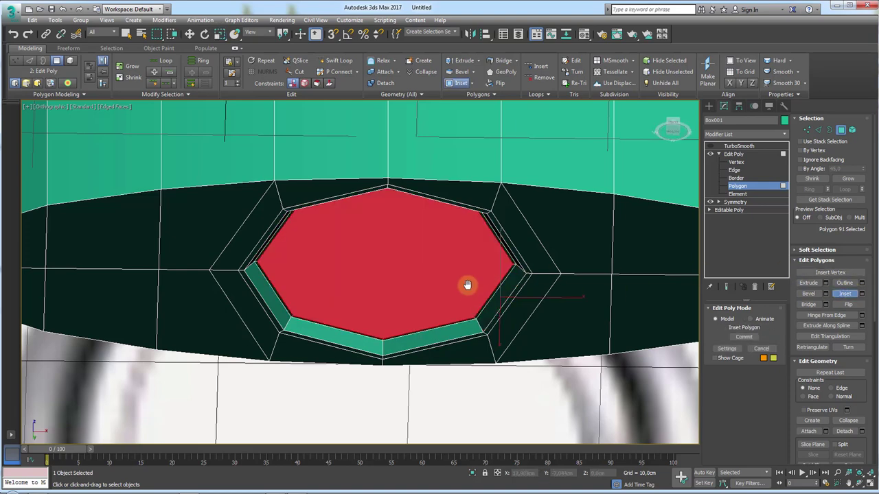
click(466, 284)
middle_drag(446, 281, 433, 275)
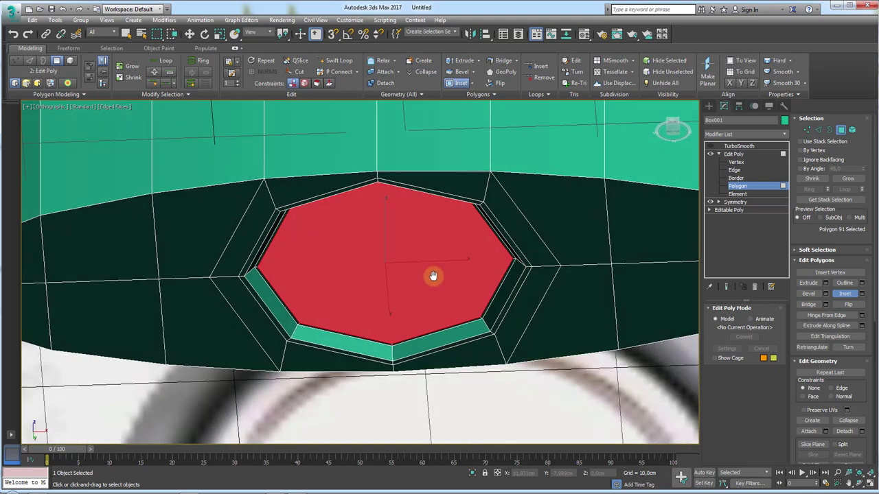
key(Delete)
scroll(428, 276, down, 3)
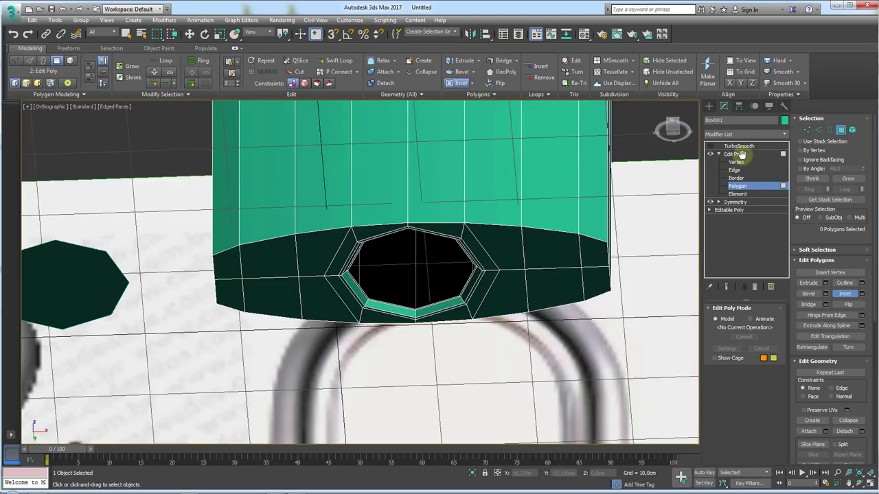
Step: Check the TurboSmooth result with edges hidden to confirm the smooth round hole
click(736, 154)
click(733, 146)
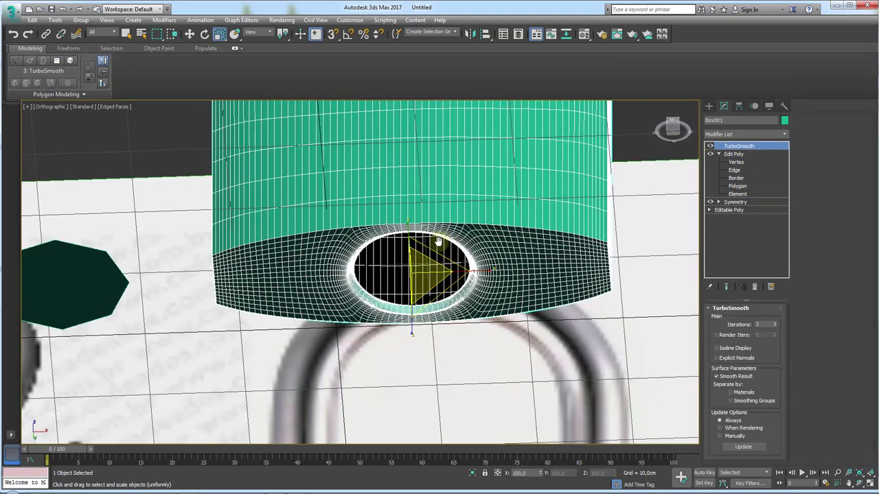
key(F4)
mouse_move(456, 245)
alt+middle_down()
mouse_move(500, 251)
mouse_move(522, 298)
mouse_move(402, 330)
mouse_move(416, 229)
mouse_move(506, 210)
mouse_move(489, 196)
alt+middle_up()
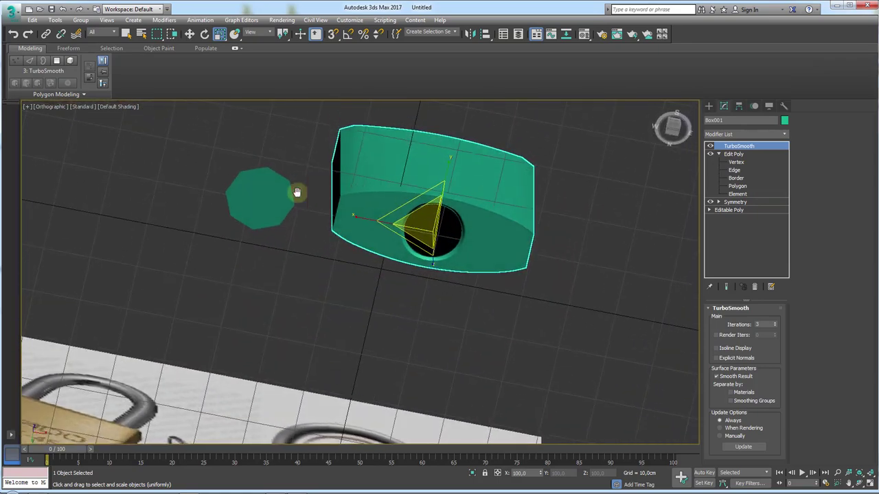
click(297, 192)
scroll(260, 206, up, 4)
scroll(282, 144, down, 4)
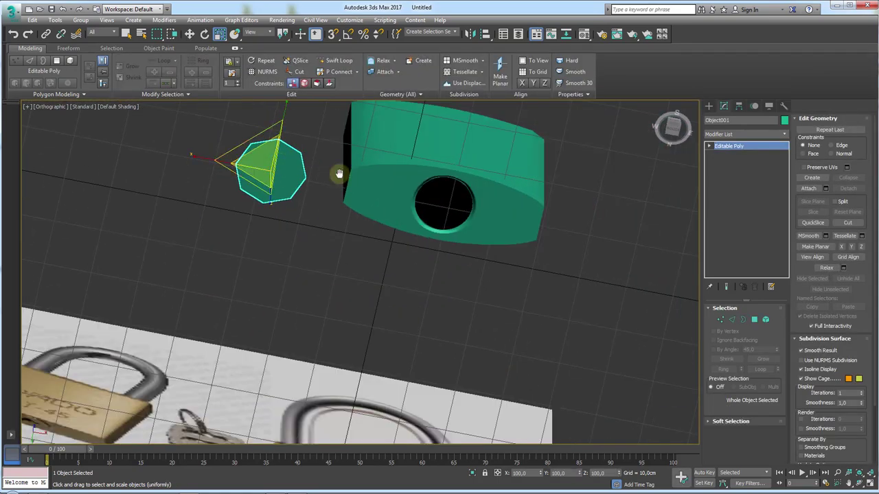
scroll(429, 185, up, 4)
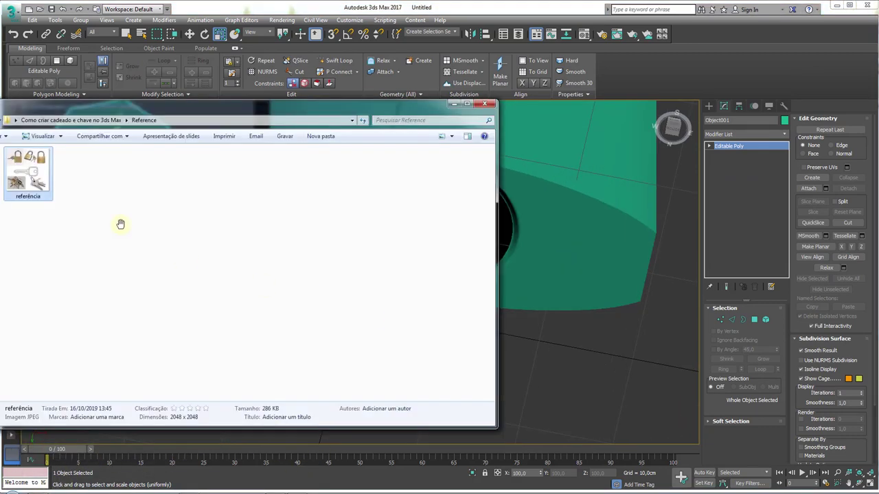
Step: Open the referência photo and zoom in on the LT-45 padlock's keyhole shape
drag(127, 117, 163, 116)
double_click(96, 172)
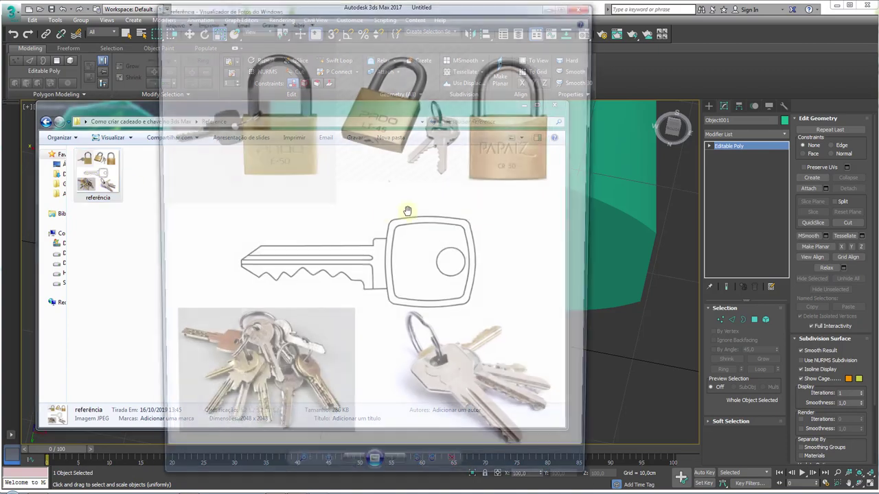
scroll(394, 152, up, 2)
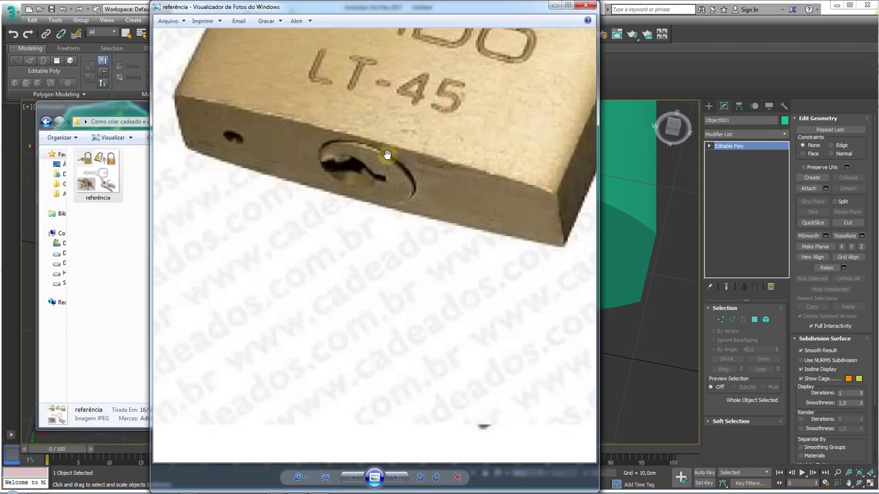
scroll(390, 153, up, 2)
scroll(385, 196, up, 2)
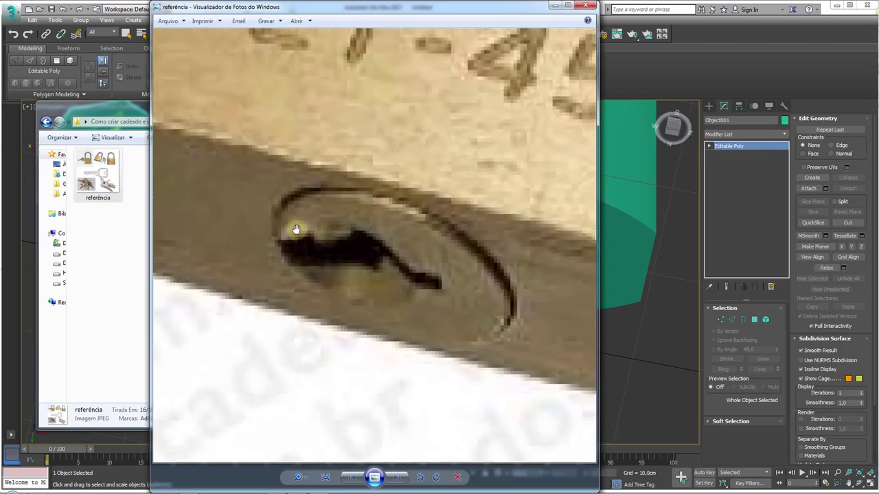
mouse_move(309, 262)
mouse_down()
mouse_move(384, 260)
mouse_move(302, 217)
mouse_up()
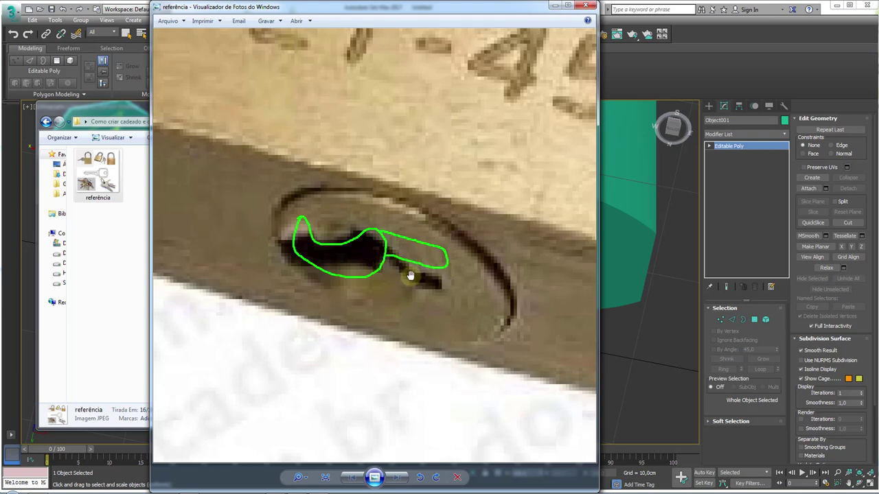
mouse_move(396, 284)
mouse_down()
mouse_move(322, 308)
mouse_move(275, 239)
mouse_move(309, 192)
mouse_move(376, 209)
mouse_up()
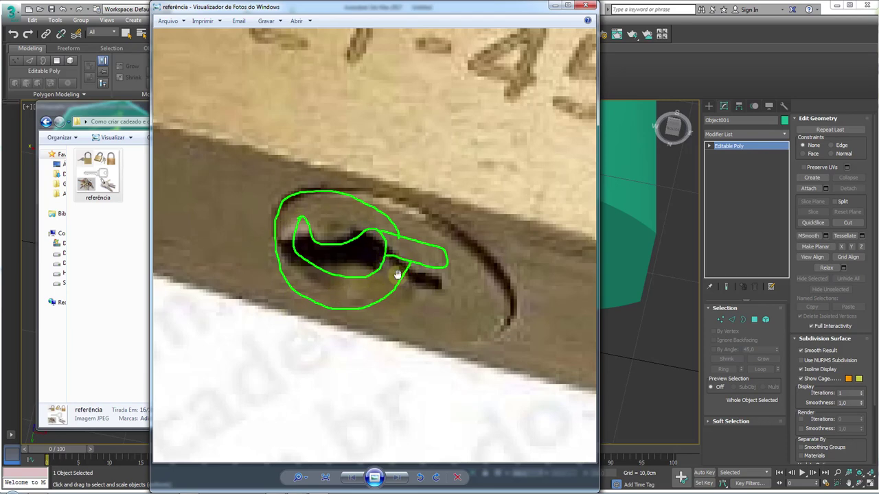
key(Escape)
Step: Close the photo, hide the folder, and return to the octagon piece in Polygon mode with edges shown
click(550, 6)
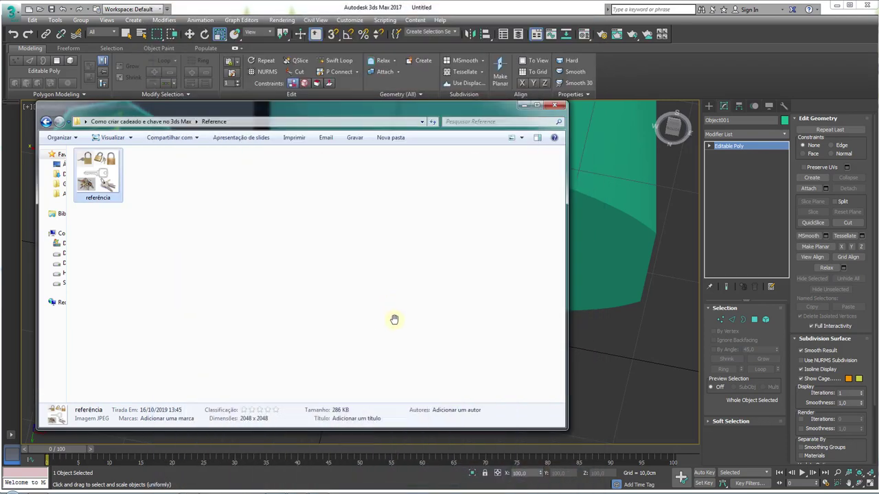
click(538, 104)
scroll(412, 261, down, 5)
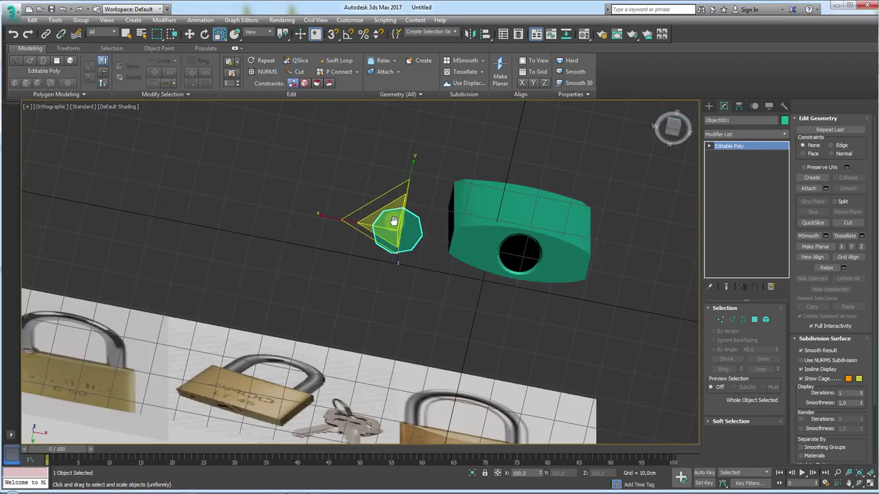
scroll(476, 245, up, 5)
key(F4)
middle_drag(471, 272, 421, 266)
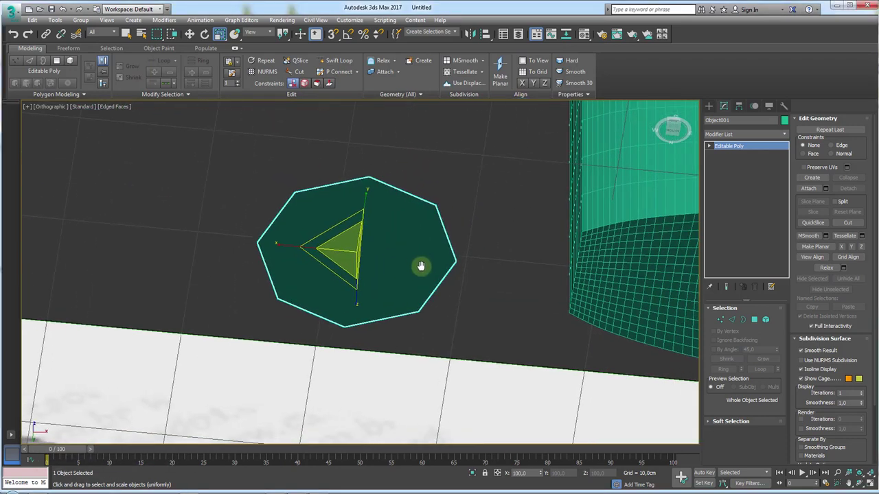
click(754, 319)
Step: Inset the octagon face three times into concentric rings and collapse the centre to one point
alt+middle_drag(365, 249, 580, 192)
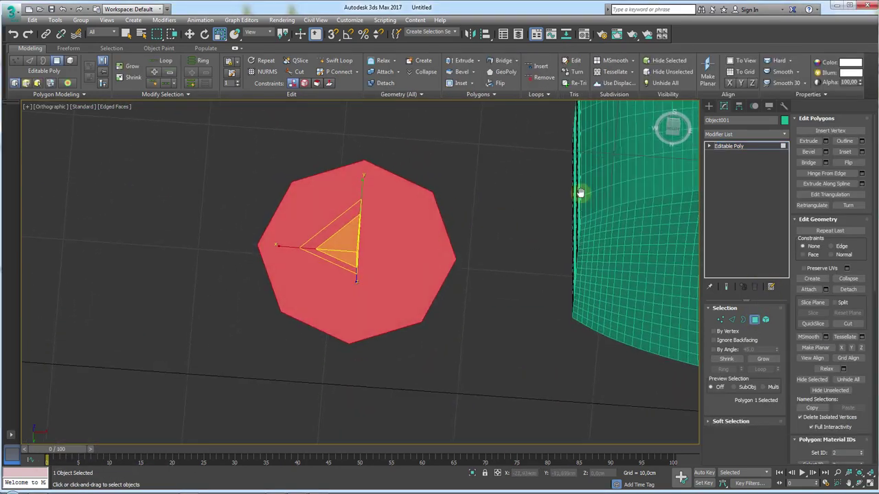
click(844, 151)
drag(440, 224, 399, 219)
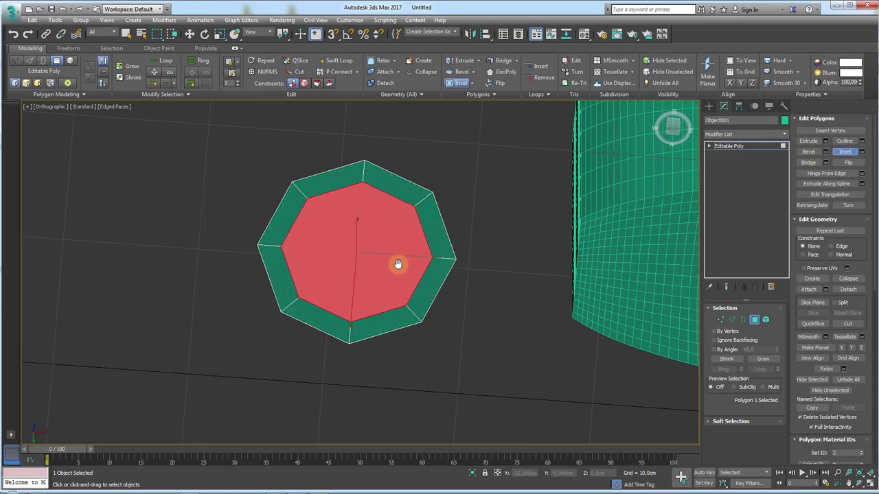
mouse_move(398, 264)
mouse_down()
mouse_move(386, 231)
mouse_move(377, 252)
mouse_move(371, 239)
mouse_up()
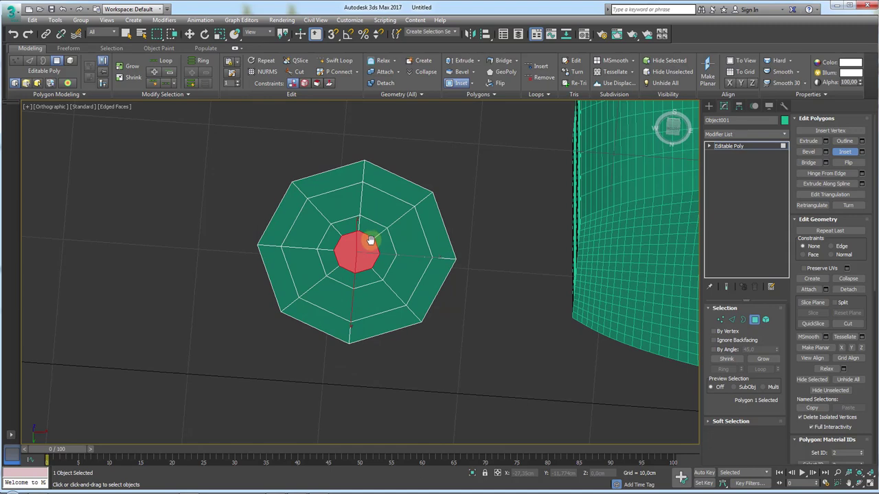
click(848, 278)
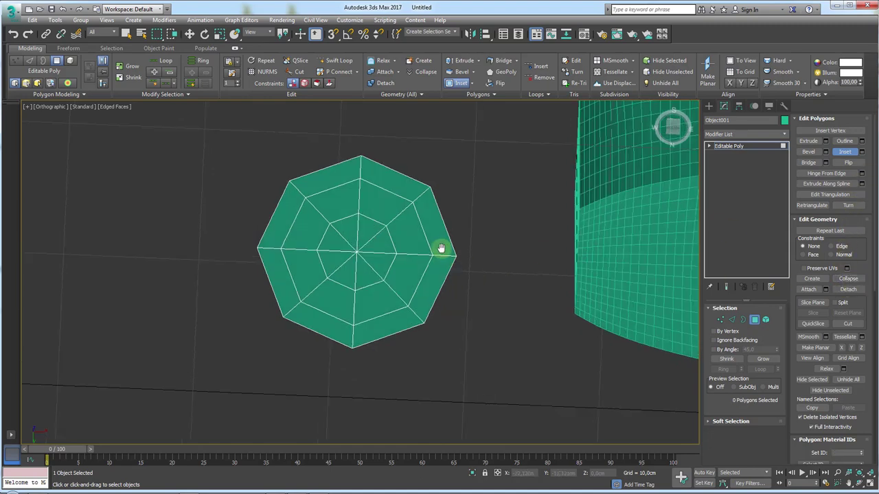
click(743, 320)
Step: Shift-move the octagon's open border upward along Z to form side walls
click(411, 350)
alt+middle_drag(412, 349, 418, 375)
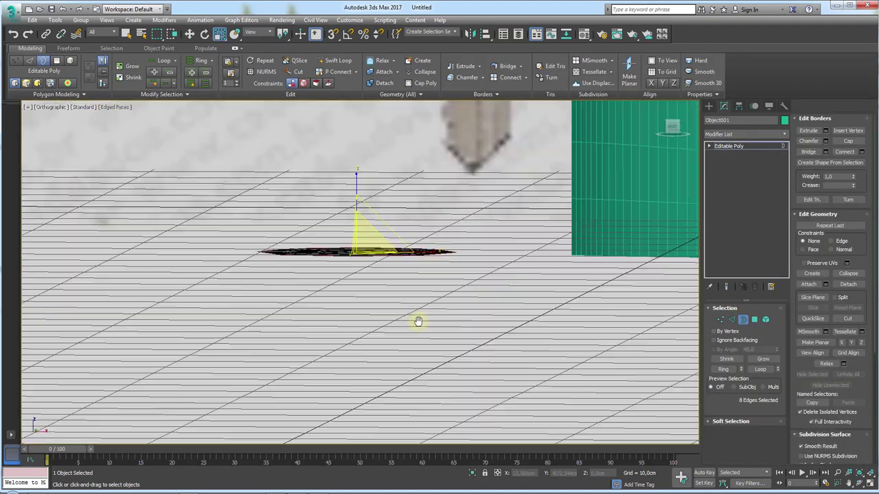
key(w)
shift+drag(358, 202, 355, 112)
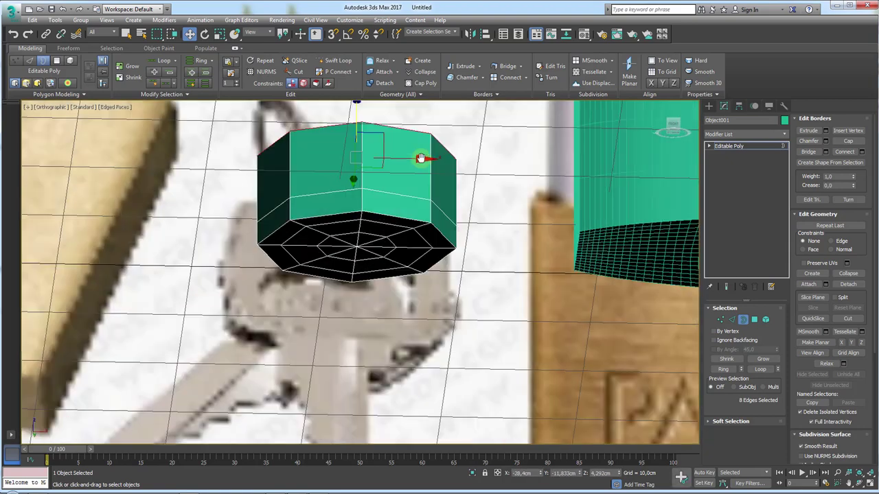
middle_drag(421, 159, 439, 178)
scroll(389, 133, up, 2)
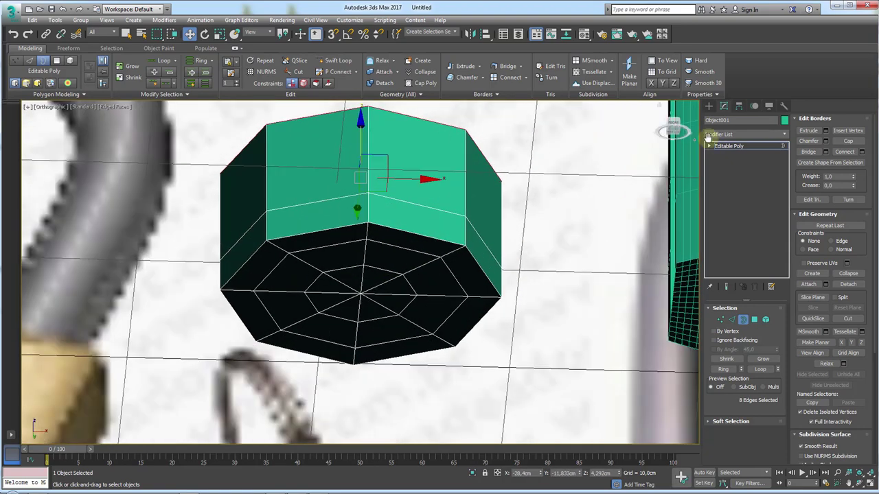
Step: Orbit to a frontal view and select the whole eight-sided cap as one element
click(732, 145)
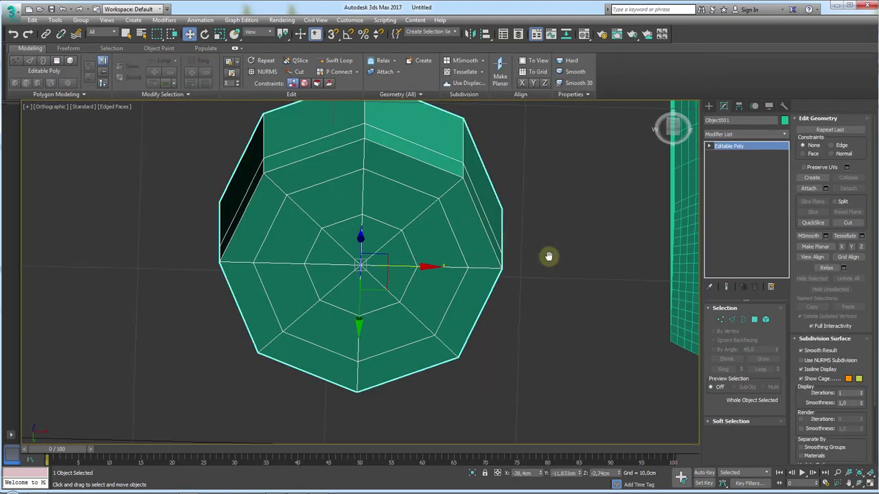
alt+middle_drag(447, 221, 452, 175)
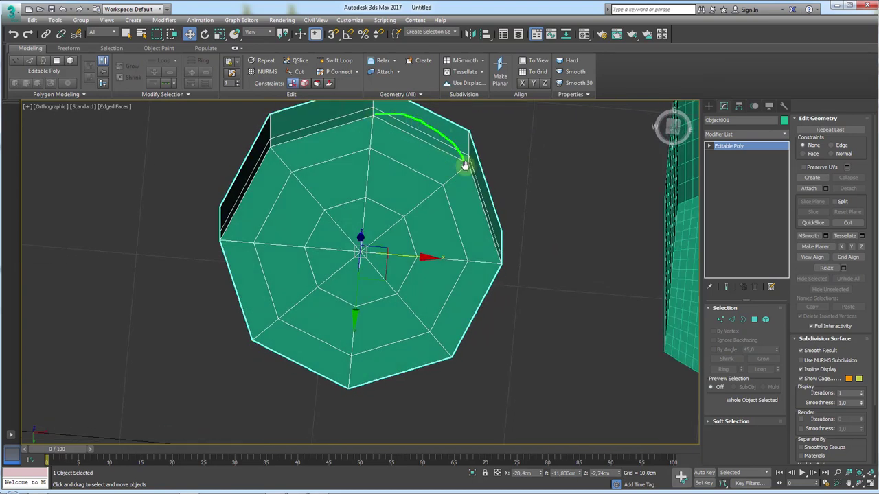
mouse_move(506, 184)
alt+middle_down()
mouse_move(441, 170)
mouse_move(511, 273)
mouse_move(535, 243)
alt+middle_up()
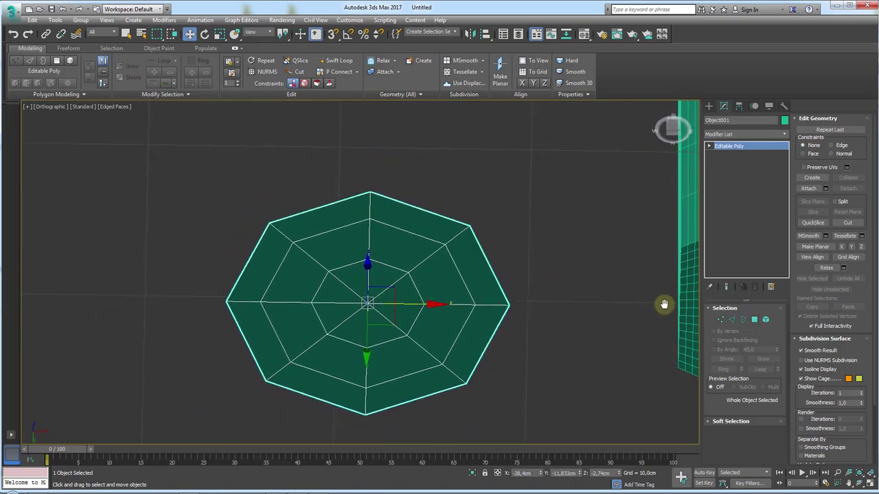
click(766, 319)
click(396, 294)
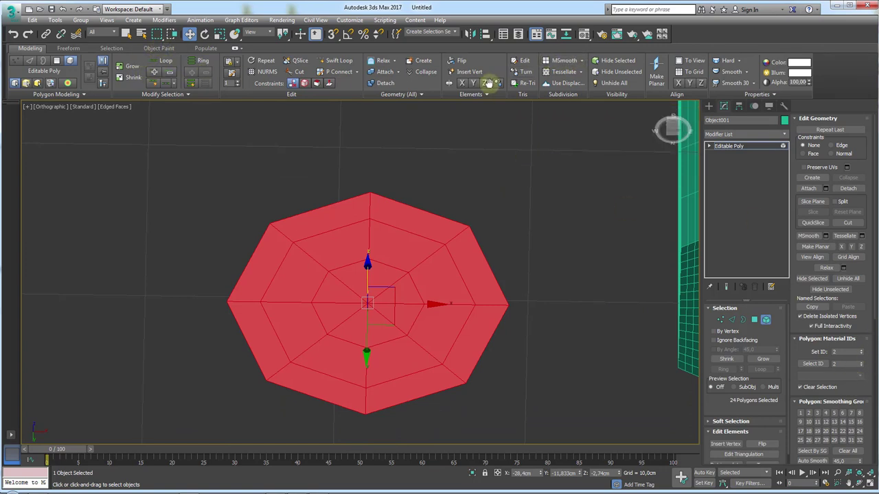
Step: Relax the cap's mesh four times so the disc becomes evenly round
click(557, 60)
alt+middle_drag(494, 255, 505, 224)
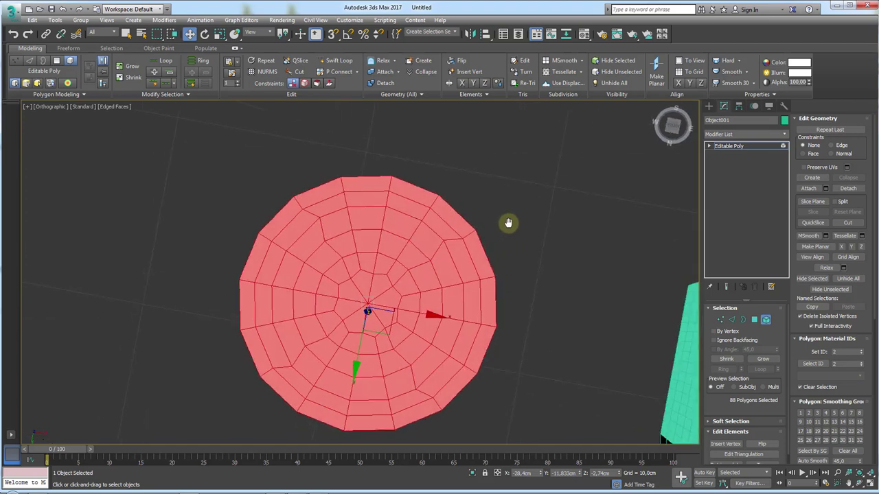
click(826, 267)
click(825, 267)
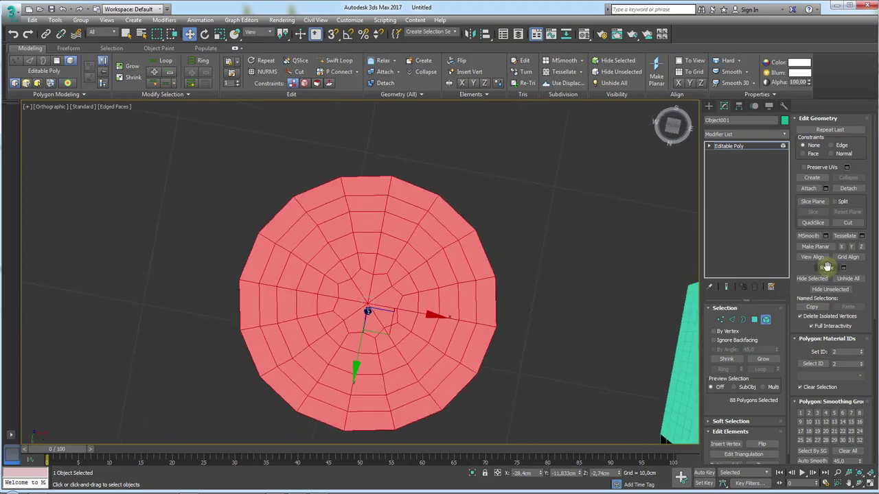
click(825, 267)
click(826, 267)
alt+middle_drag(535, 198, 526, 219)
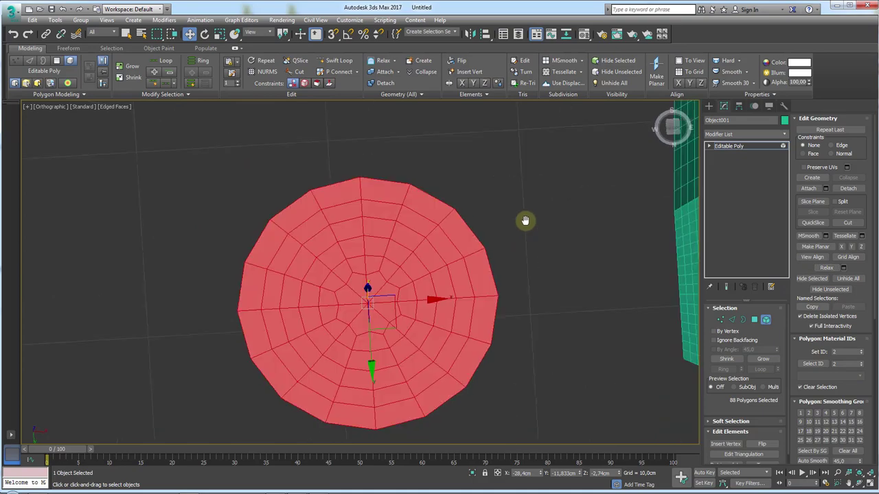
Step: Extrude the disc's open border upward into a short cylindrical wall, then switch to Top view
click(752, 145)
mouse_move(345, 270)
alt+middle_down()
mouse_move(363, 278)
mouse_move(350, 299)
mouse_move(447, 239)
alt+middle_up()
alt+middle_drag(671, 132, 782, 296)
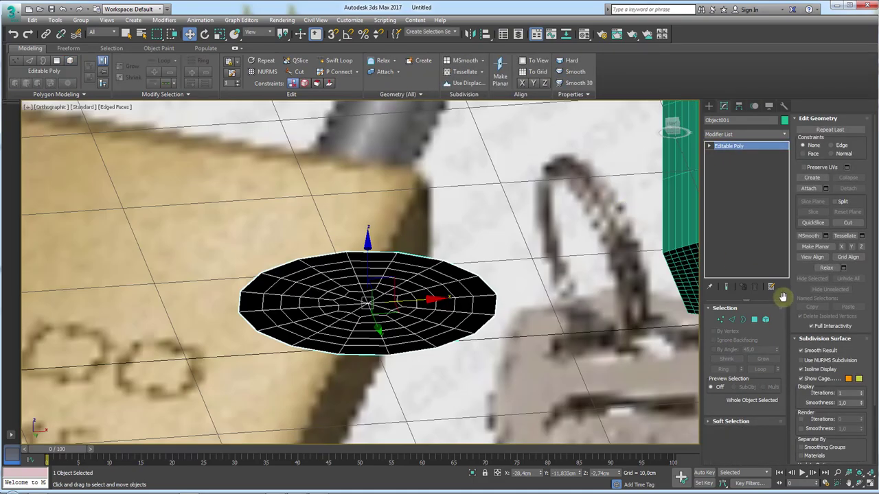
click(739, 320)
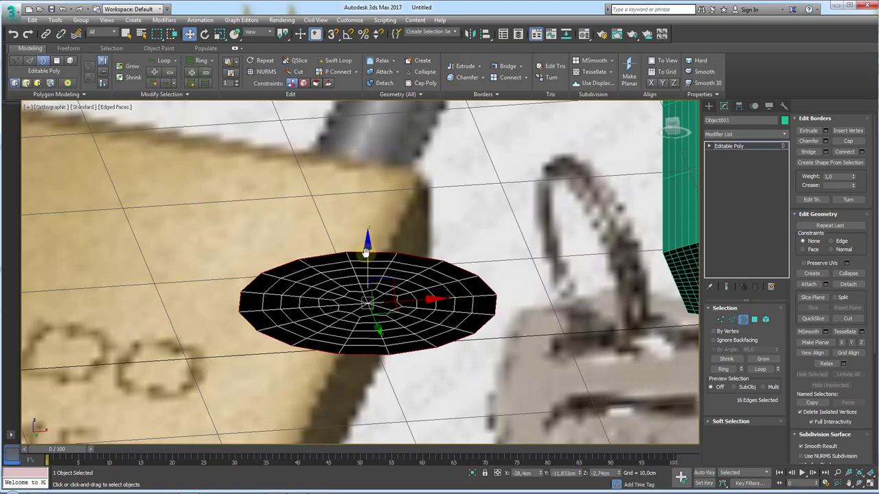
shift+drag(366, 252, 368, 171)
mouse_move(369, 171)
alt+middle_down()
mouse_move(428, 247)
mouse_move(525, 183)
alt+middle_up()
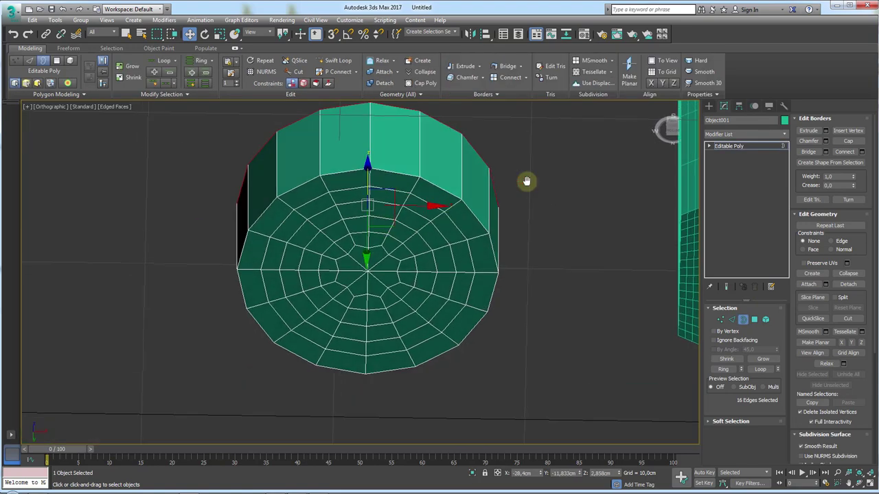
click(746, 144)
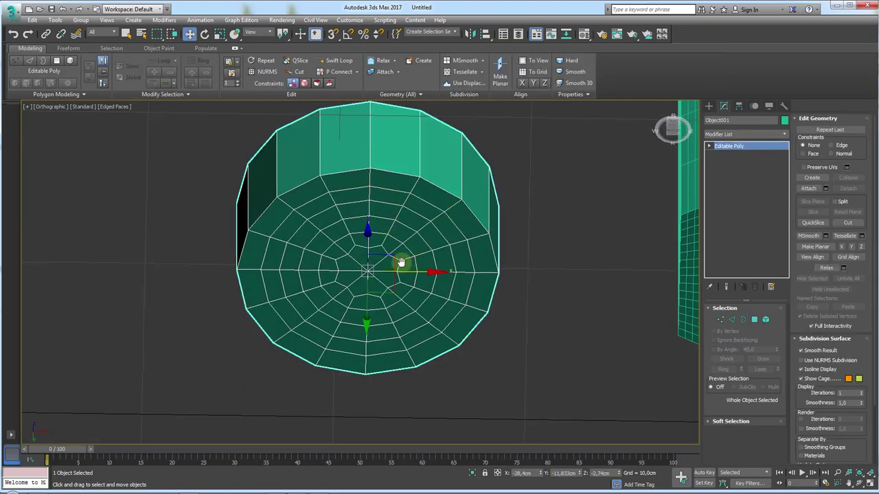
key(t)
scroll(357, 255, up, 5)
Step: Draw a box across the lower part of the round cap in Top view
scroll(344, 240, up, 2)
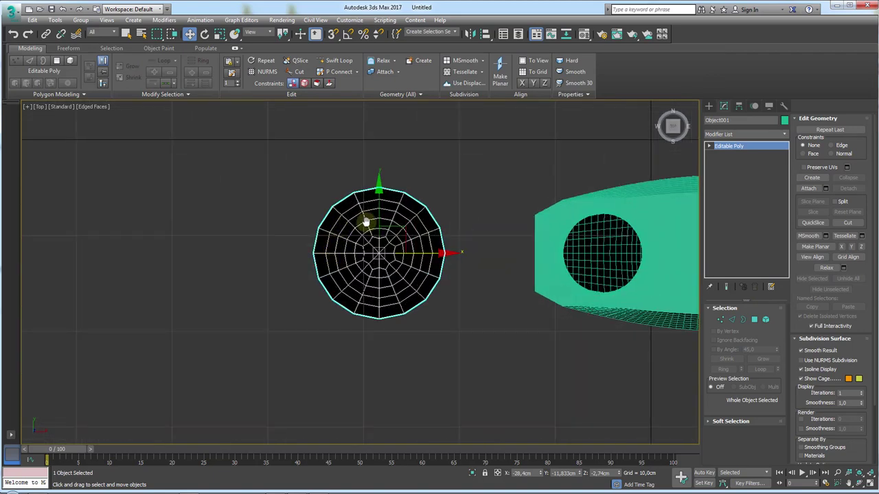
click(709, 106)
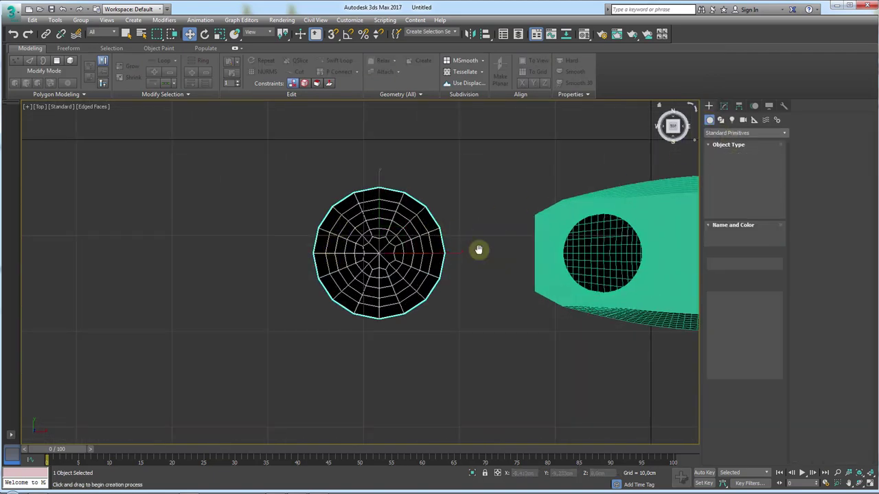
key(z)
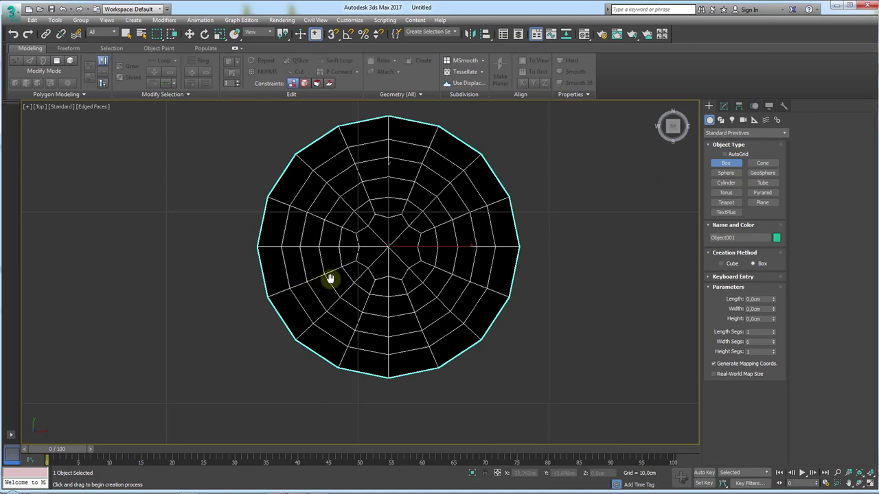
drag(301, 286, 409, 312)
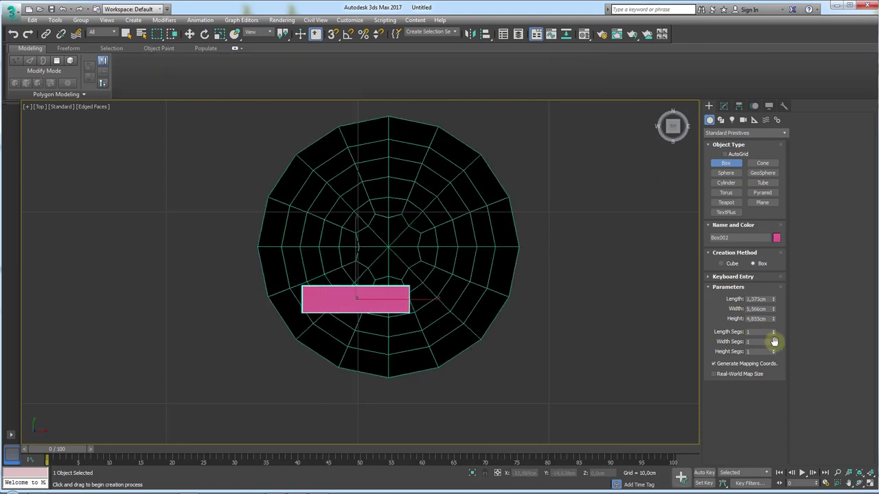
middle_drag(378, 300, 392, 276)
key(w)
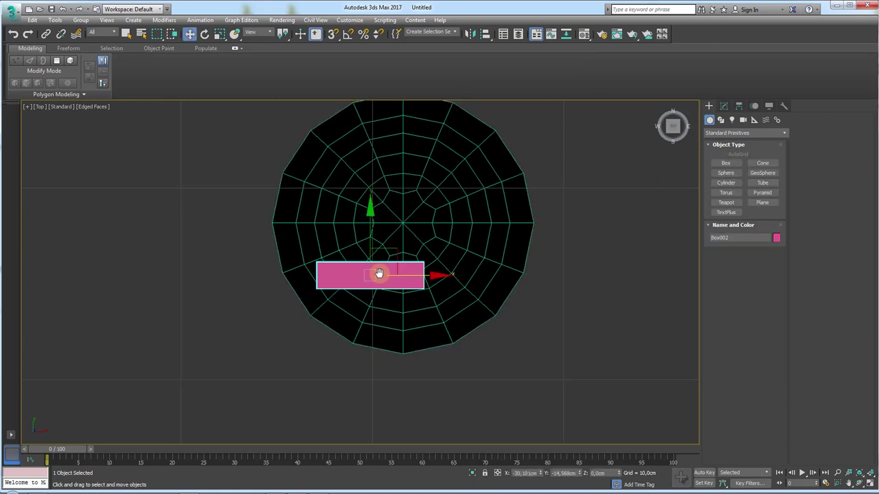
right_click(379, 273)
Step: Convert the box to Editable Poly and connect its long edges with new segments
mouse_move(417, 368)
click(487, 372)
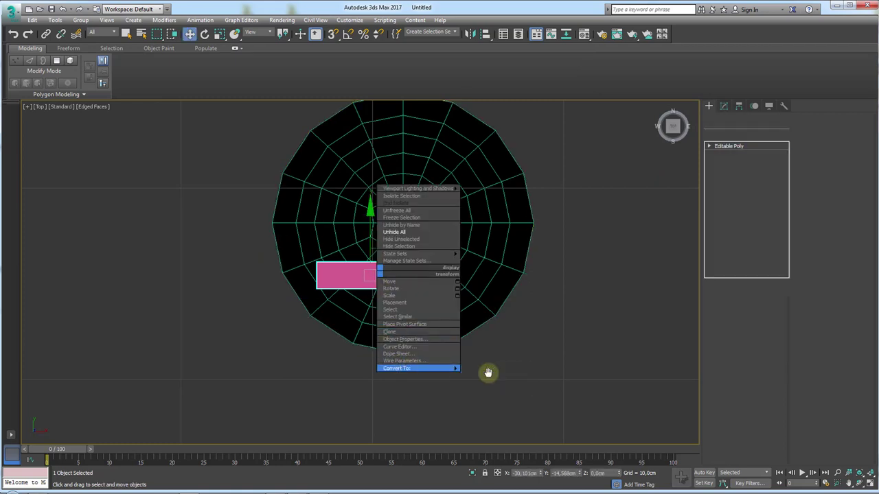
click(731, 319)
drag(396, 314, 396, 284)
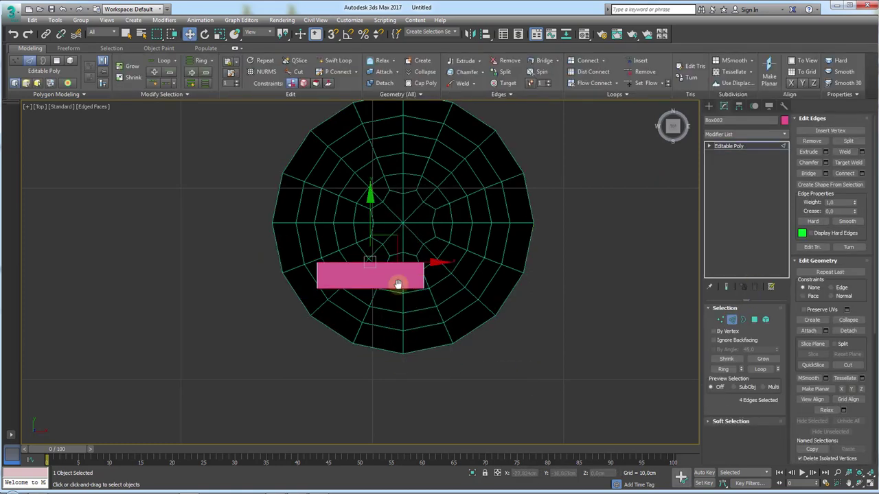
middle_drag(396, 284, 426, 298)
click(862, 172)
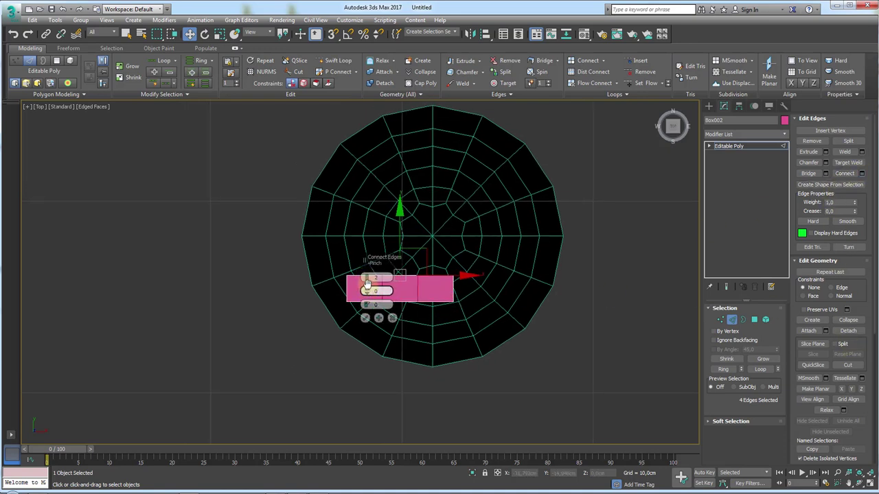
Step: Extrude the box's selected end faces upward into a stepped key-bit shape
click(753, 319)
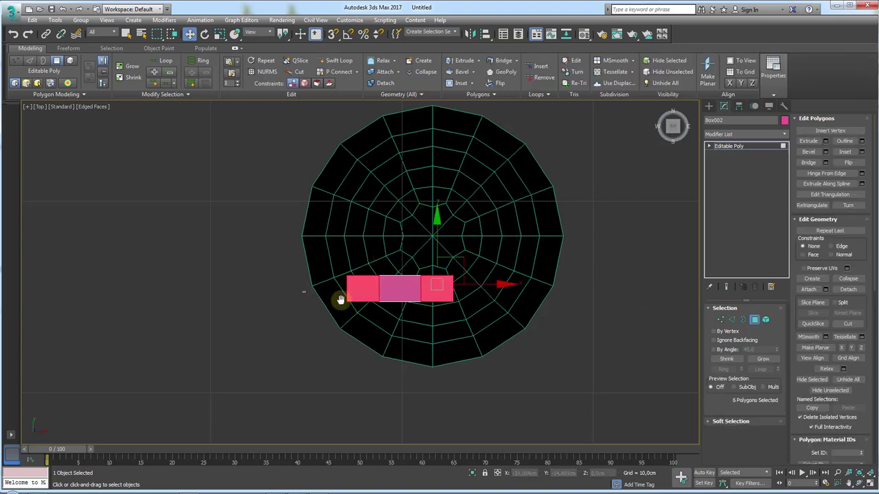
alt+middle_drag(464, 298, 473, 334)
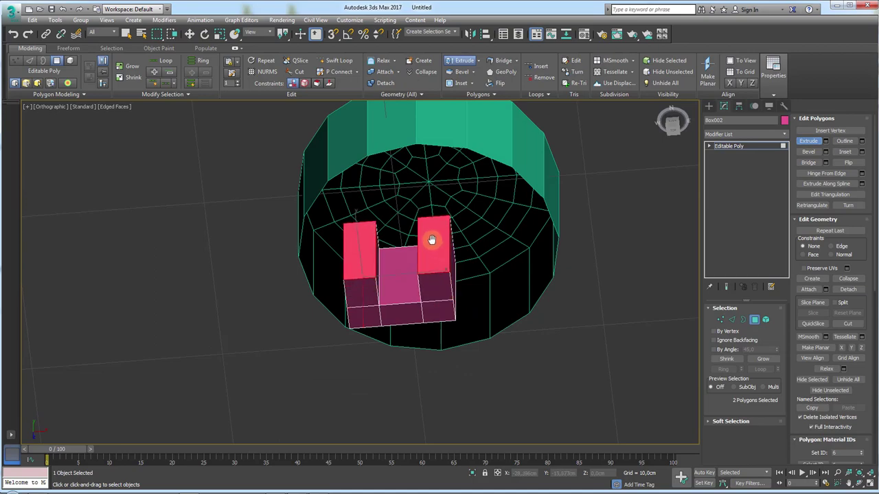
mouse_move(432, 248)
alt+middle_down()
mouse_move(382, 225)
mouse_move(399, 282)
mouse_move(408, 247)
alt+middle_up()
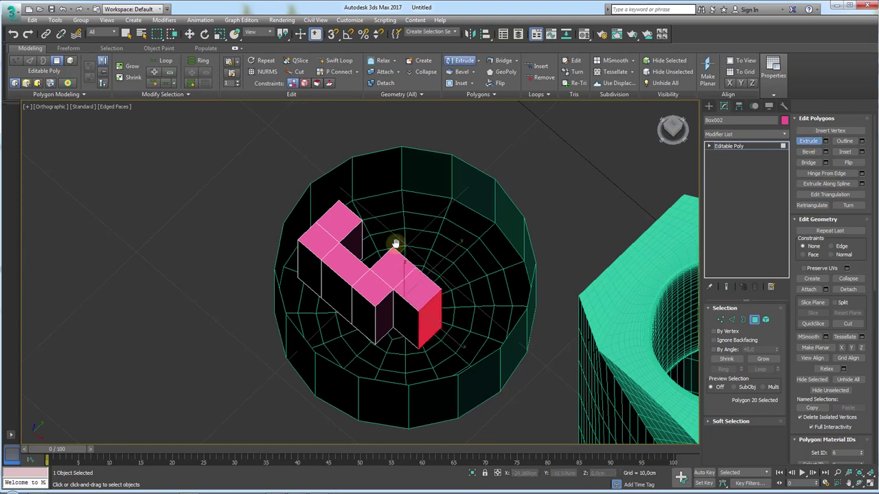
drag(395, 243, 384, 216)
mouse_move(417, 290)
alt+middle_down()
mouse_move(403, 309)
mouse_move(411, 314)
alt+middle_up()
Step: Shift the key block's inner vertices in Top view to widen its lower bar, then exit to object level
key(t)
key(z)
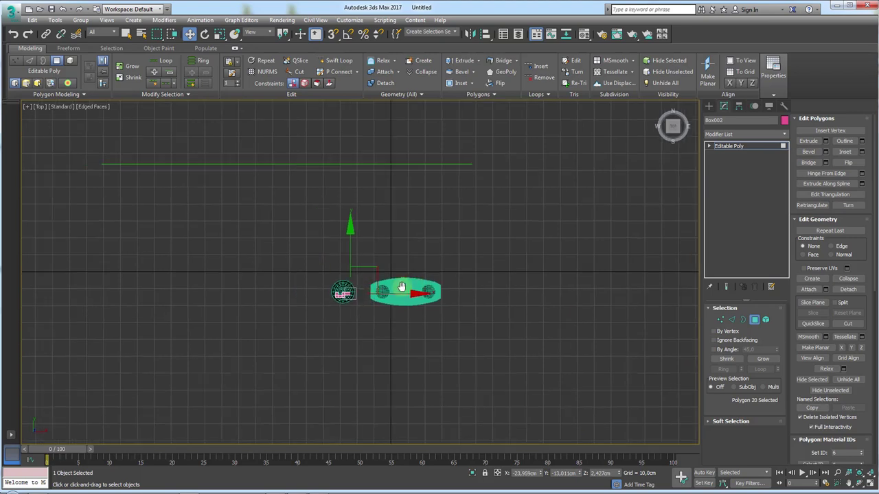
click(721, 320)
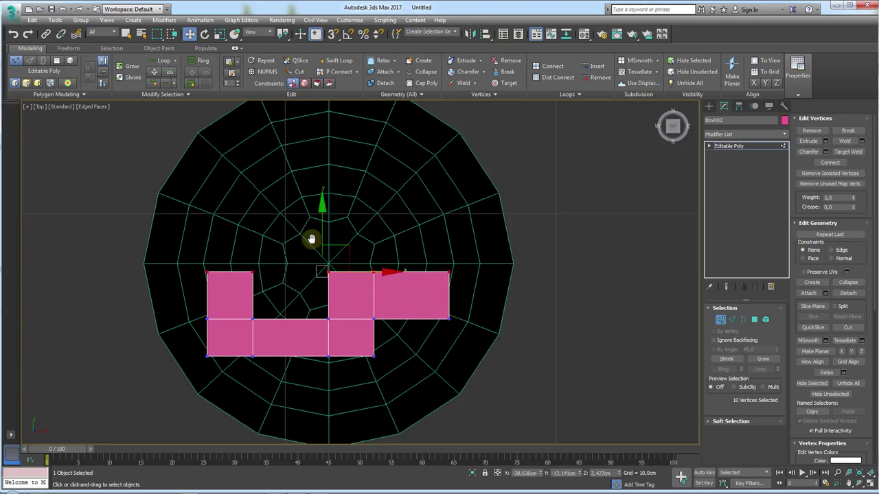
click(714, 146)
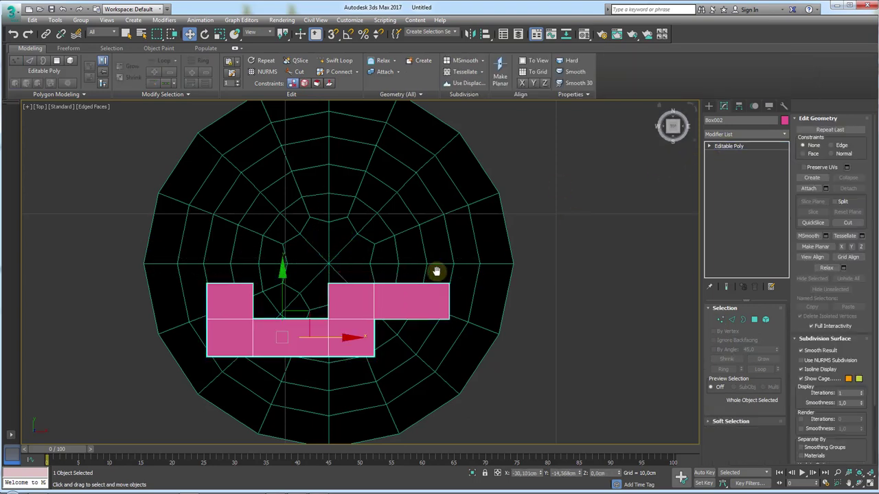
scroll(439, 274, down, 4)
mouse_move(418, 284)
alt+middle_down()
mouse_move(439, 304)
mouse_move(459, 263)
mouse_move(476, 281)
mouse_move(580, 139)
alt+middle_up()
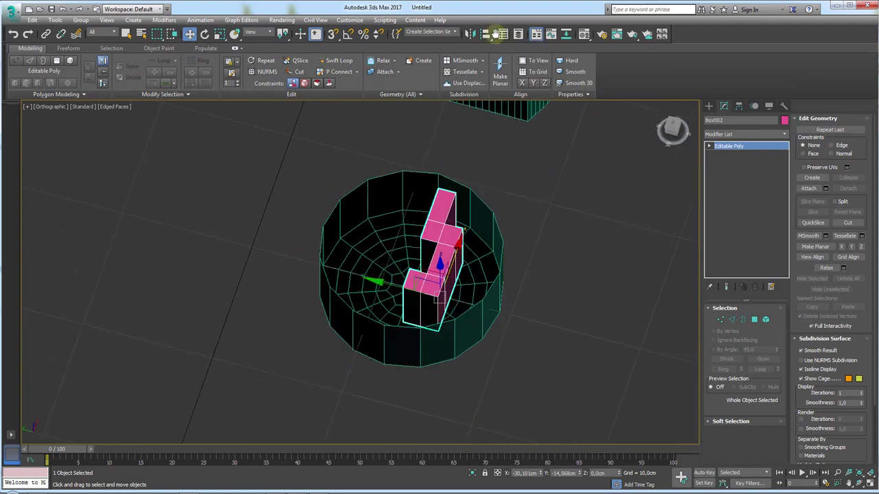
Step: Center-align the key block to the cap on X, Y and Z, then lower it to the cap's bottom
click(389, 206)
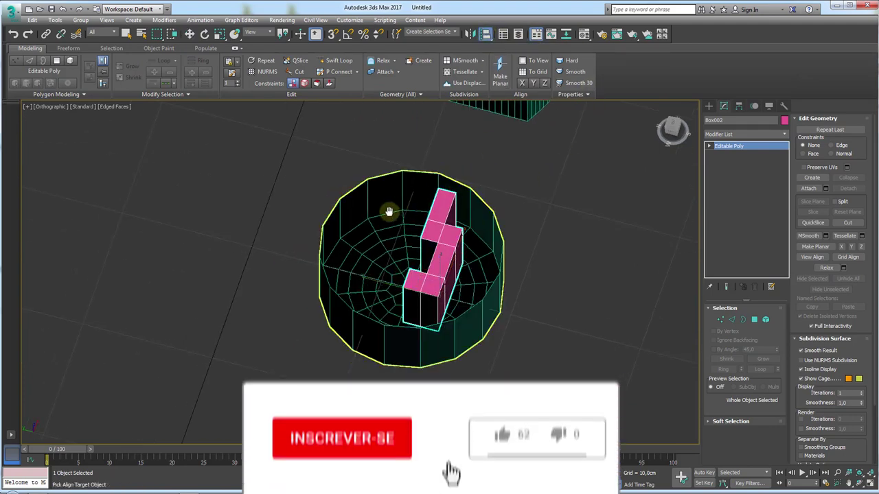
click(402, 222)
click(454, 223)
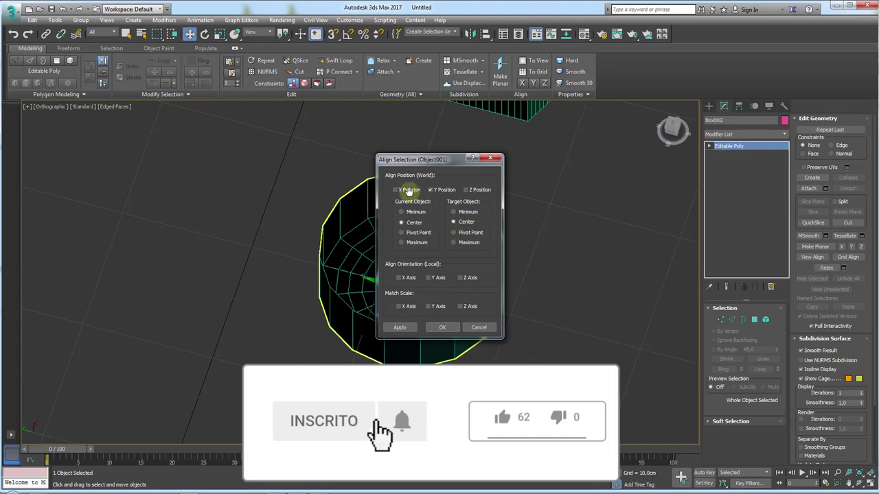
click(442, 327)
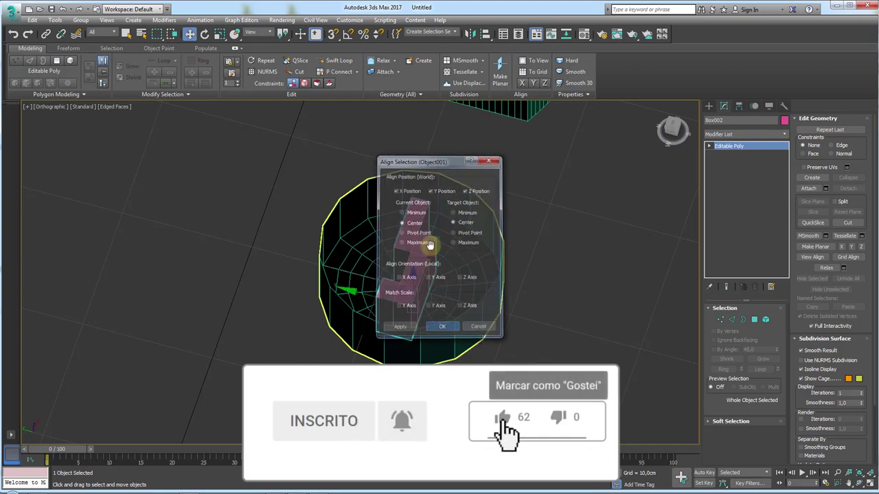
mouse_move(422, 245)
alt+middle_down()
mouse_move(471, 294)
mouse_move(447, 245)
mouse_move(426, 237)
alt+middle_up()
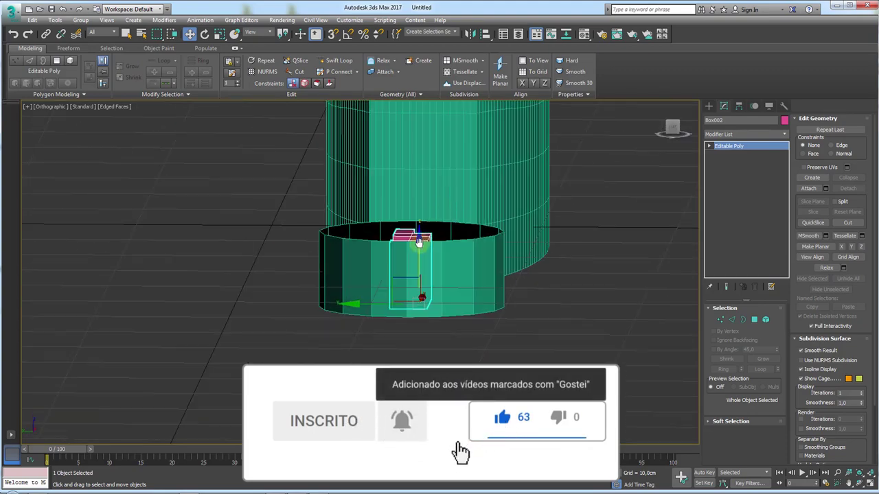
drag(419, 242, 420, 262)
mouse_move(420, 262)
alt+middle_down()
mouse_move(442, 231)
mouse_move(464, 158)
mouse_move(483, 189)
mouse_move(423, 247)
alt+middle_up()
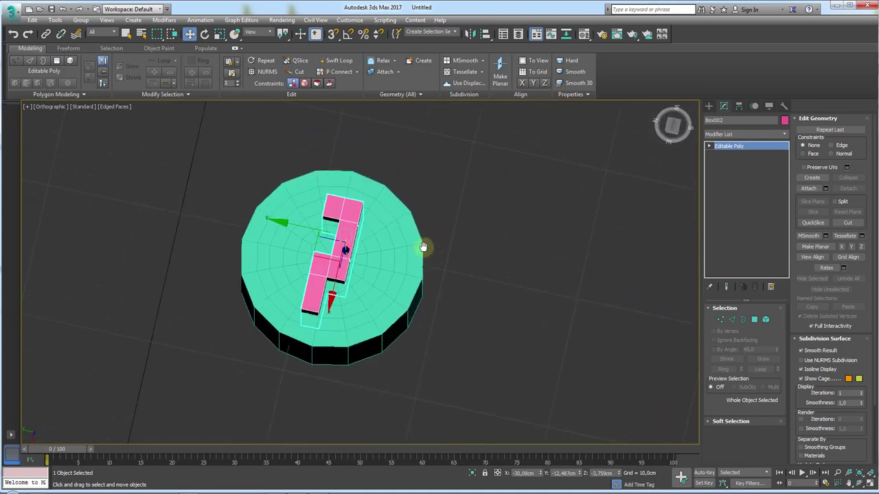
click(708, 109)
Step: Create a purple sphere of radius 3.013 cm beside the cap with 16 segments
click(726, 172)
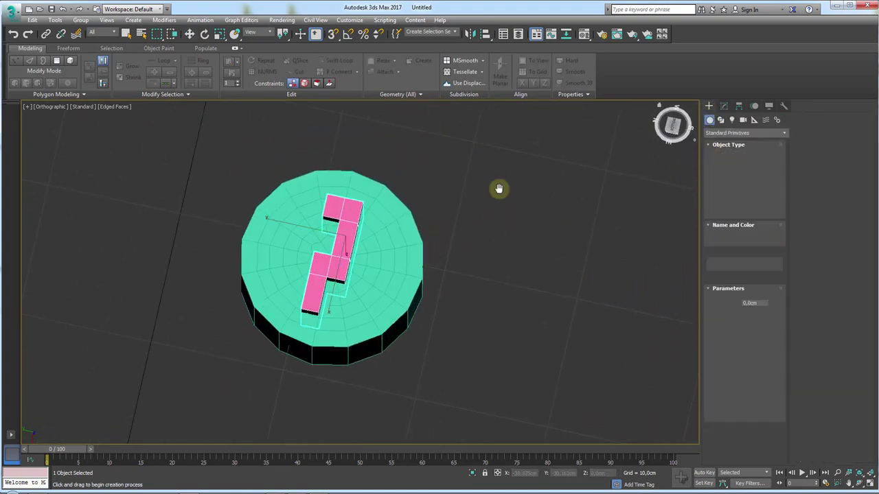
mouse_move(499, 190)
alt+middle_down()
mouse_move(486, 296)
mouse_move(499, 338)
mouse_move(517, 333)
alt+middle_up()
drag(517, 333, 545, 357)
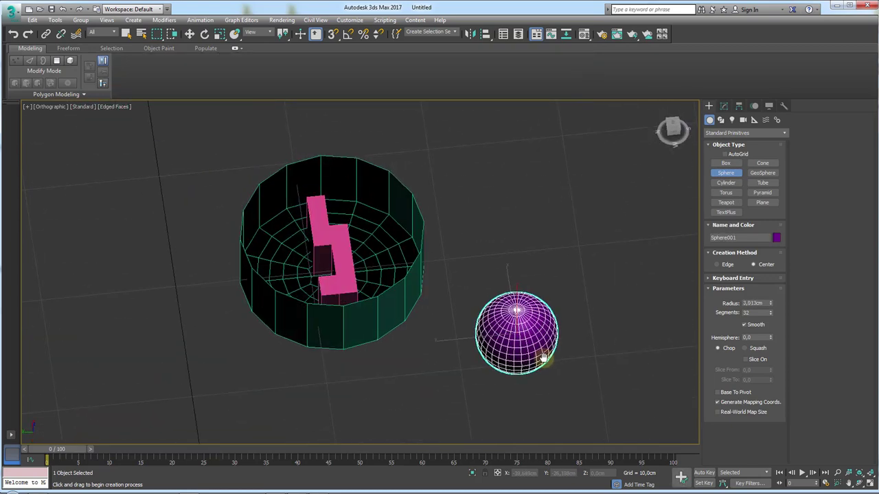
right_click(545, 357)
alt+middle_drag(467, 313, 722, 115)
click(724, 107)
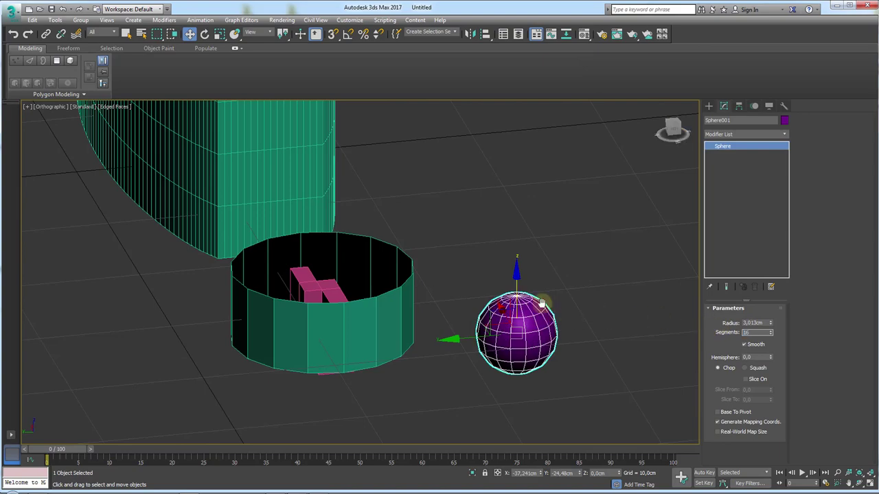
scroll(545, 300, up, 3)
Step: Select the cap and pick its top rim in Border mode
click(381, 261)
middle_drag(381, 261, 471, 295)
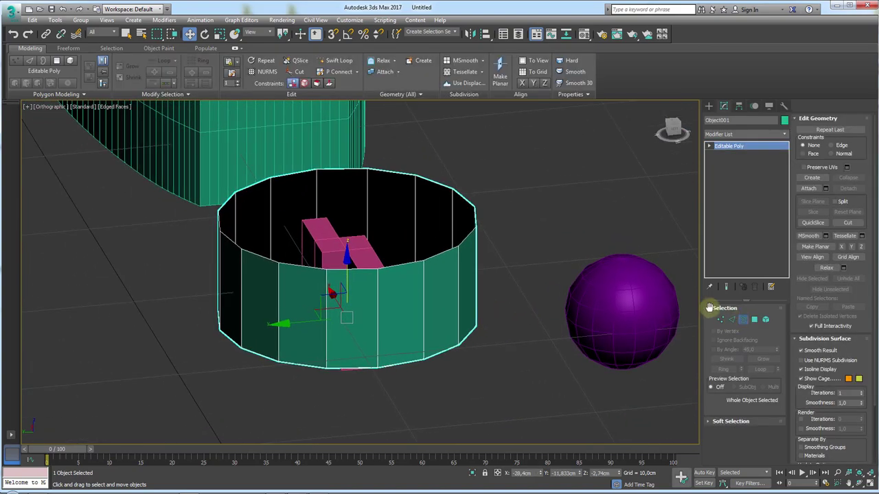
key(3)
drag(505, 176, 450, 249)
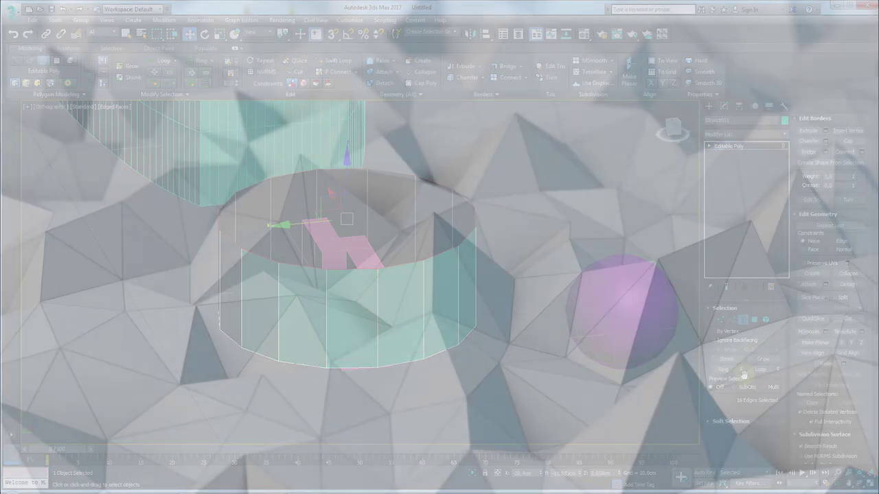